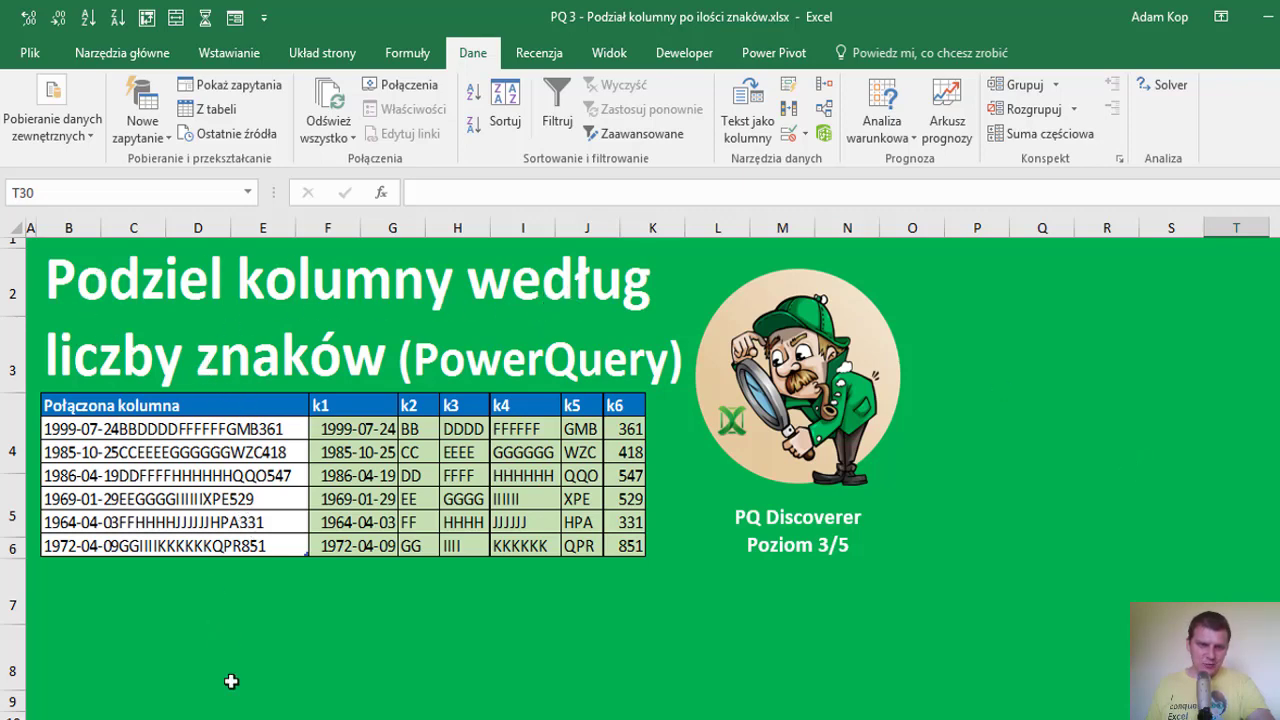
Switch to the next worksheet, which holds the Połączona kolumna table with empty k1–k6 columns
key("ctrl+Page_Down")
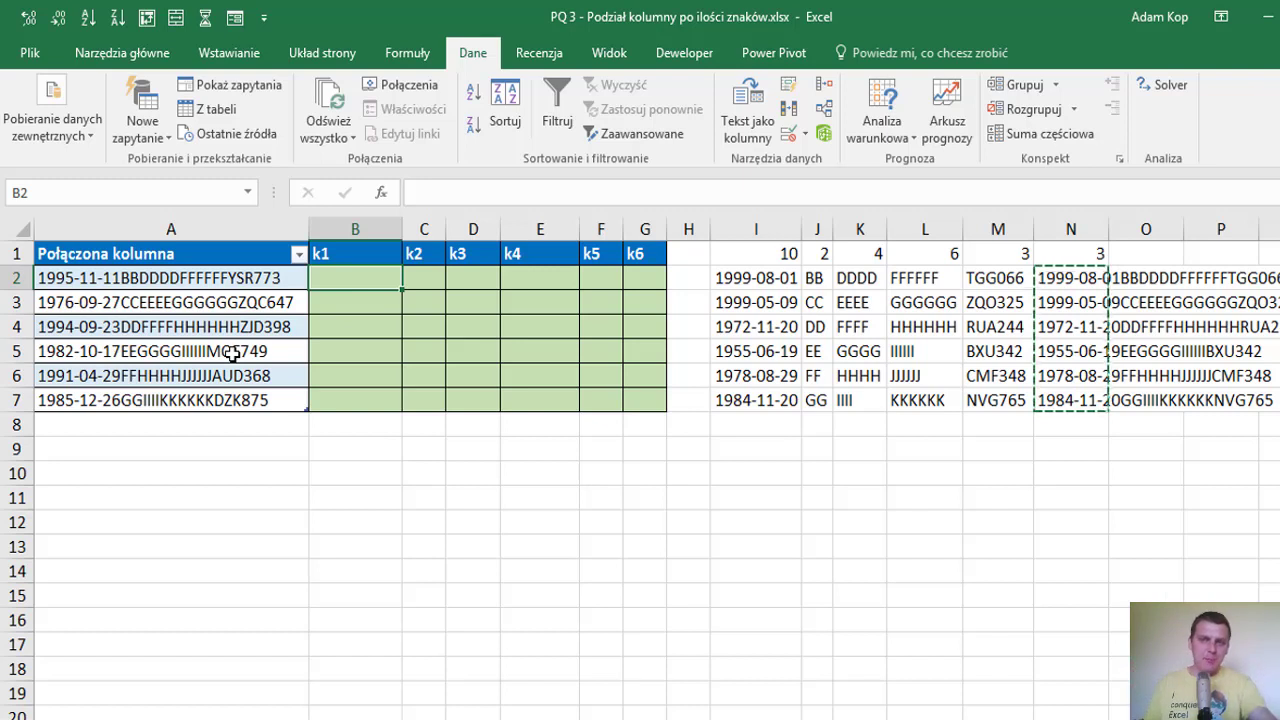
Select A2:A7 and start a fixed-width Text to Columns split
left_click(630, 448)
key("Escape")
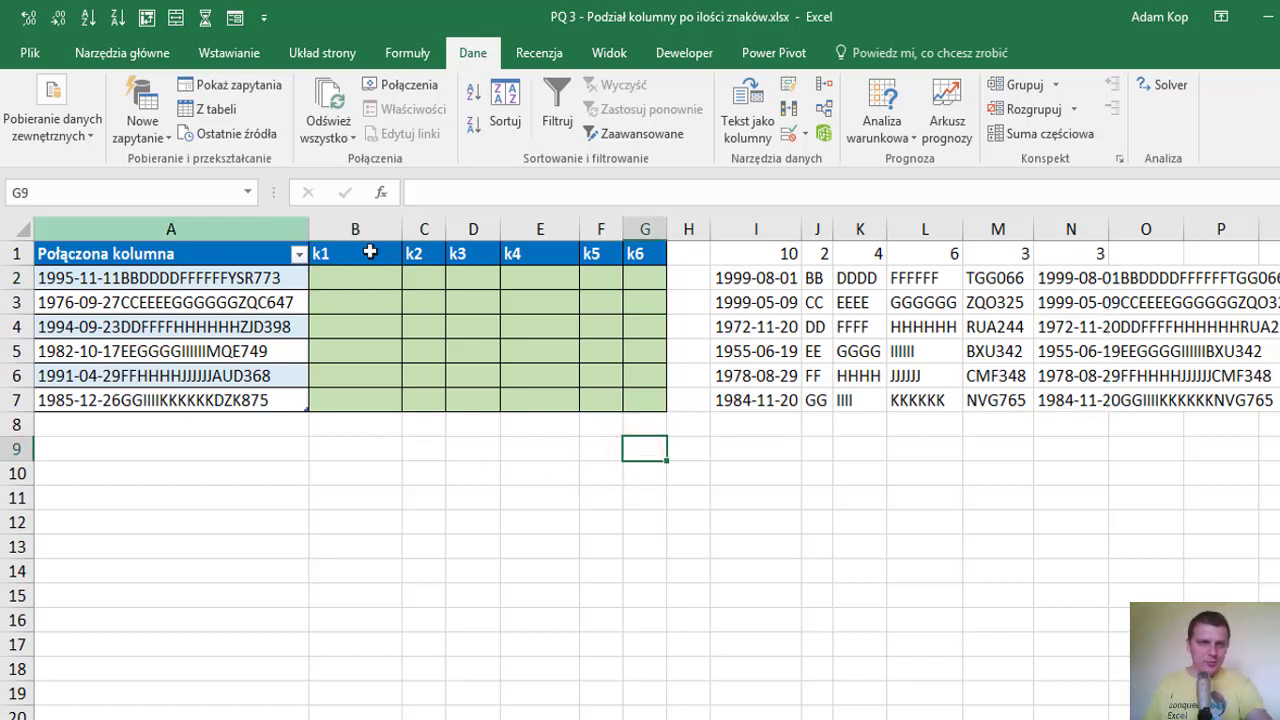
left_click_drag(250, 278, 210, 400)
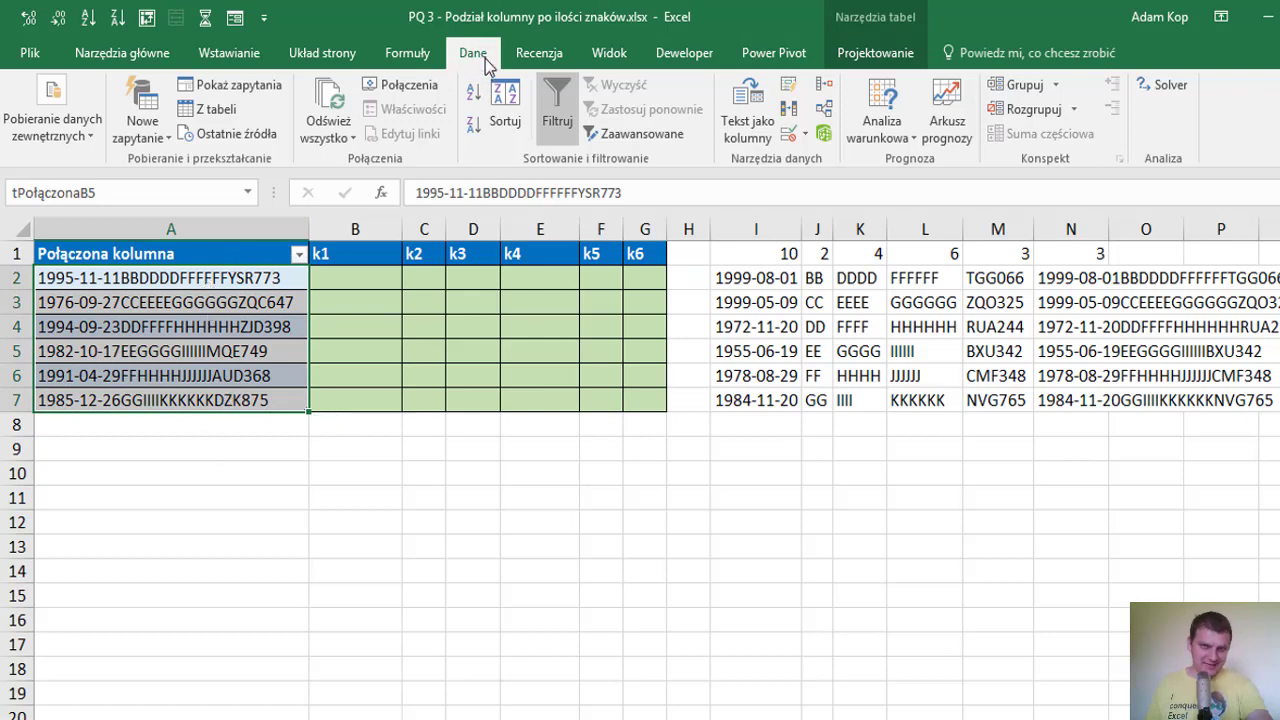
left_click(770, 112)
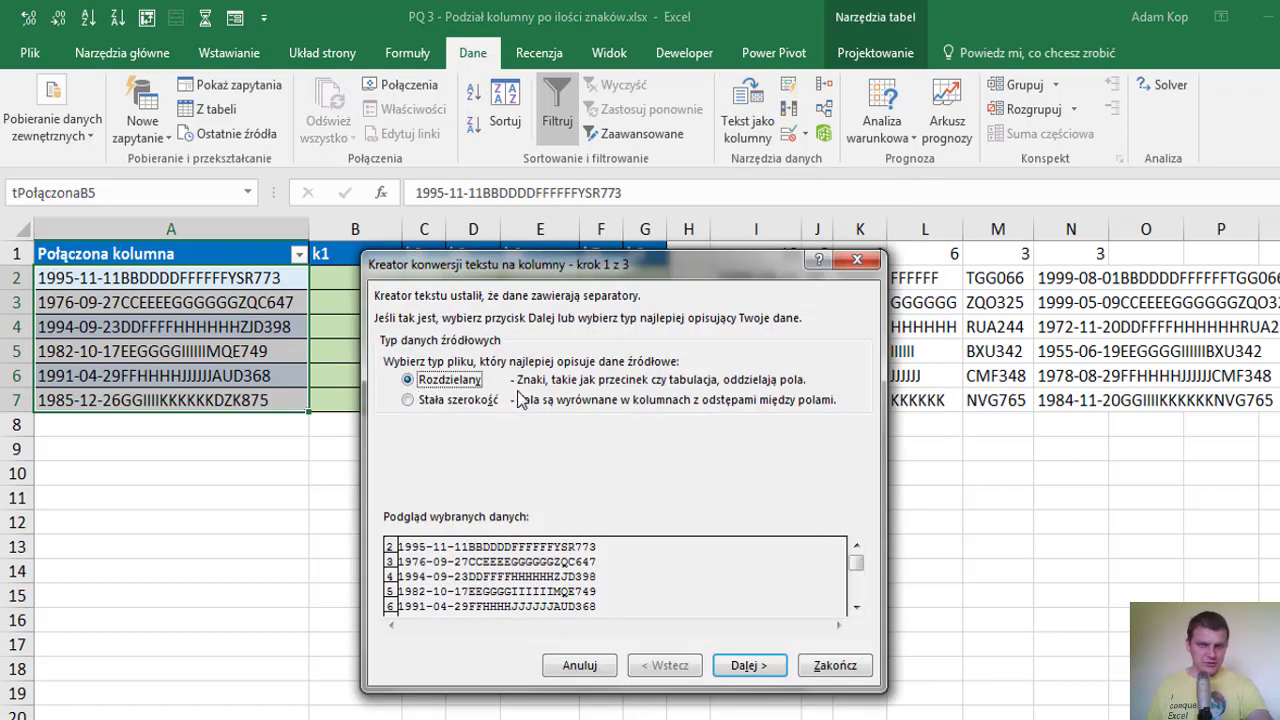
left_click(445, 400)
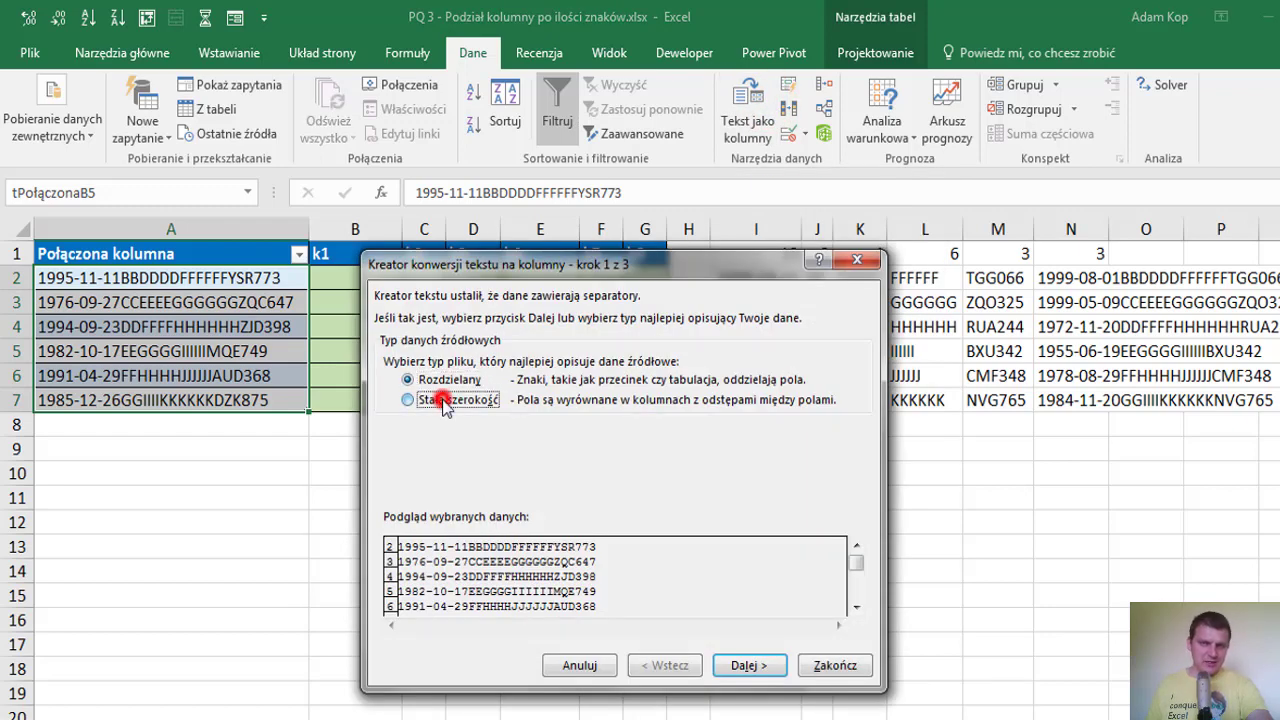
left_click(745, 666)
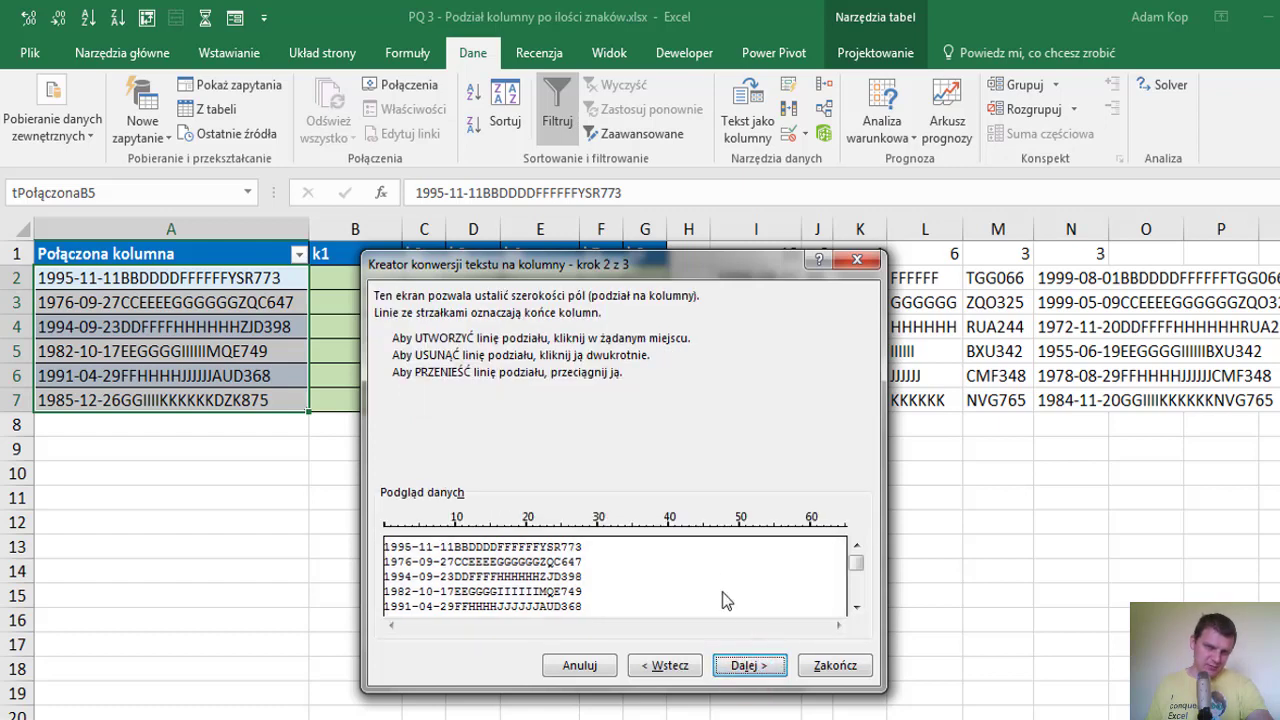
Place break lines after the date, the two-letter code, and before the three-letter code and final number
left_click(458, 556)
left_click(469, 556)
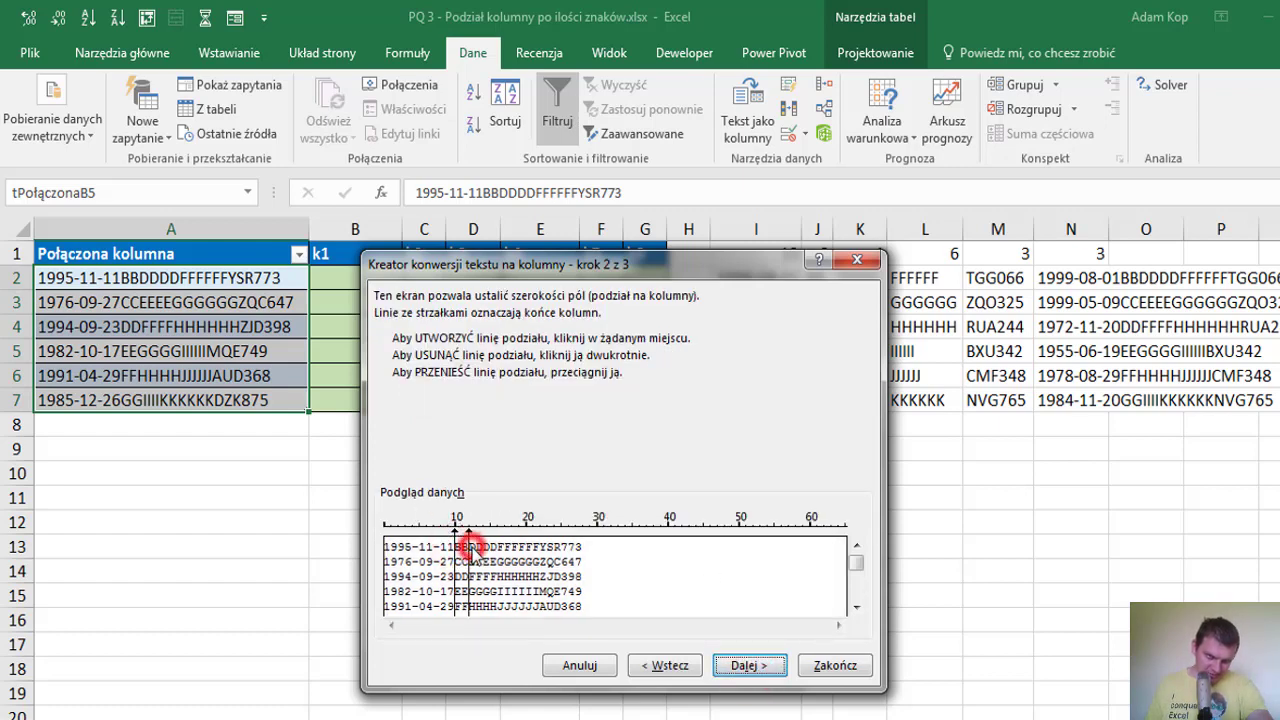
left_click(497, 556)
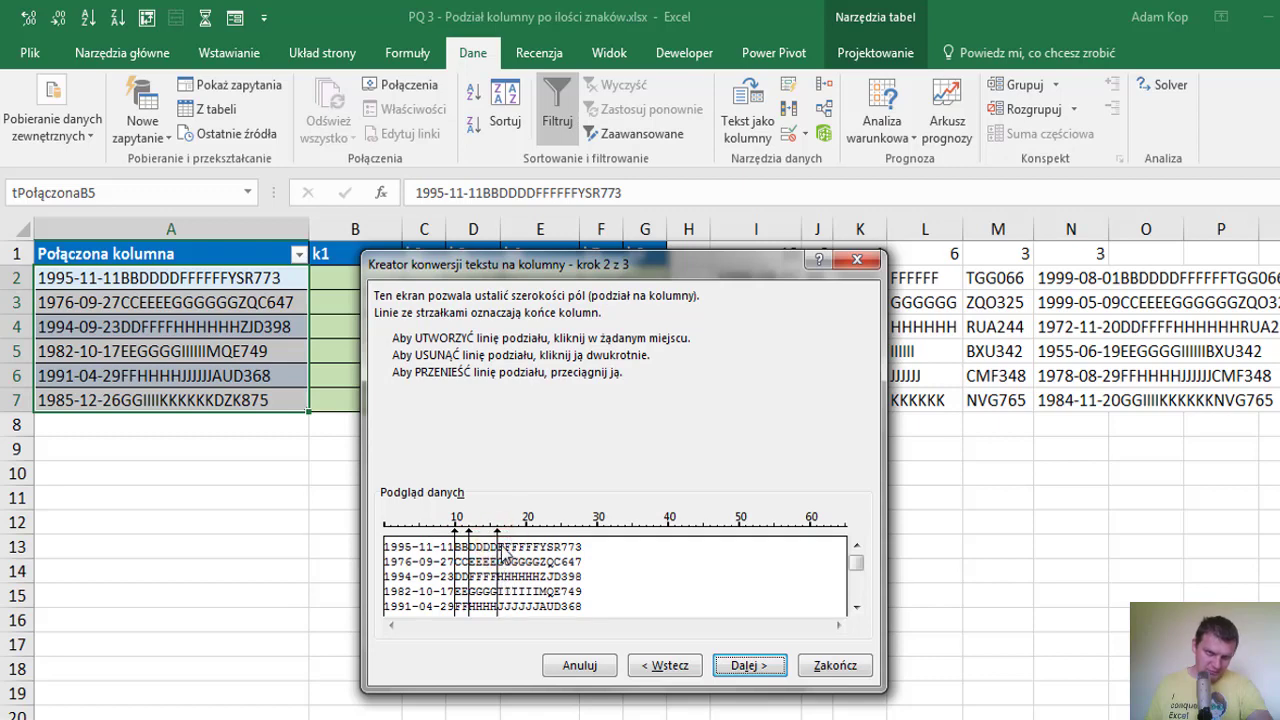
double_click(497, 548)
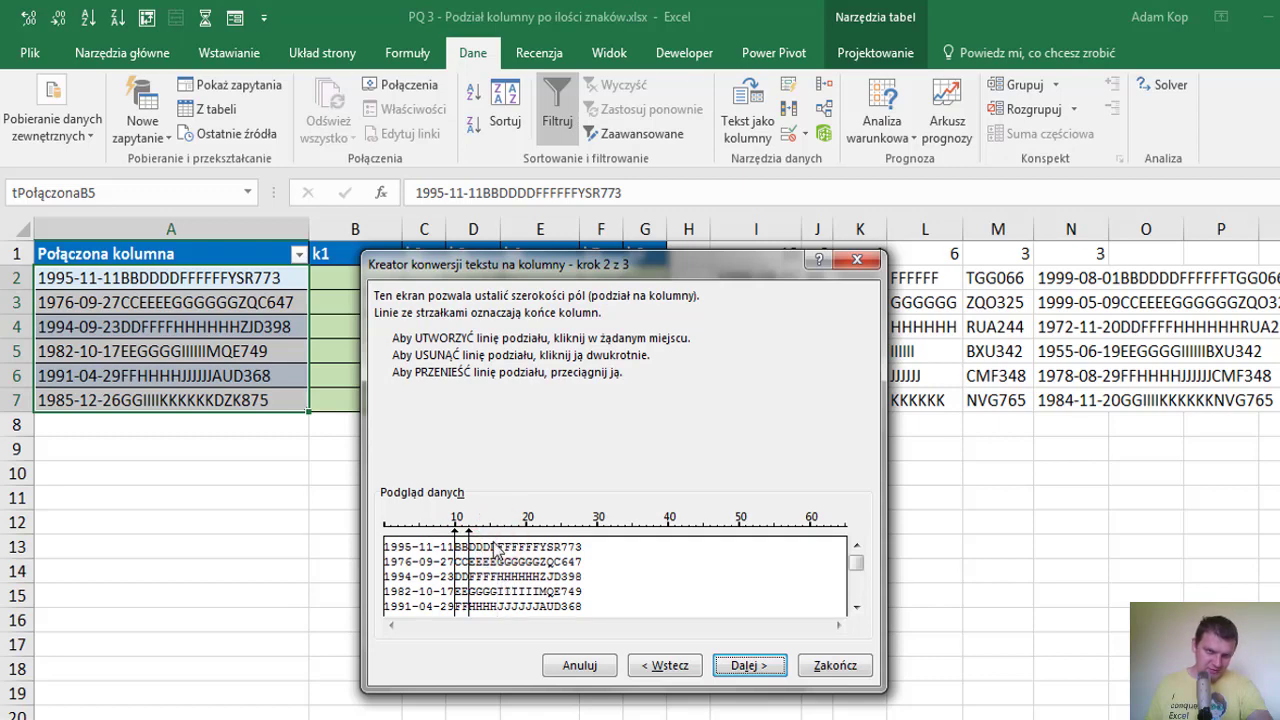
left_click(491, 553)
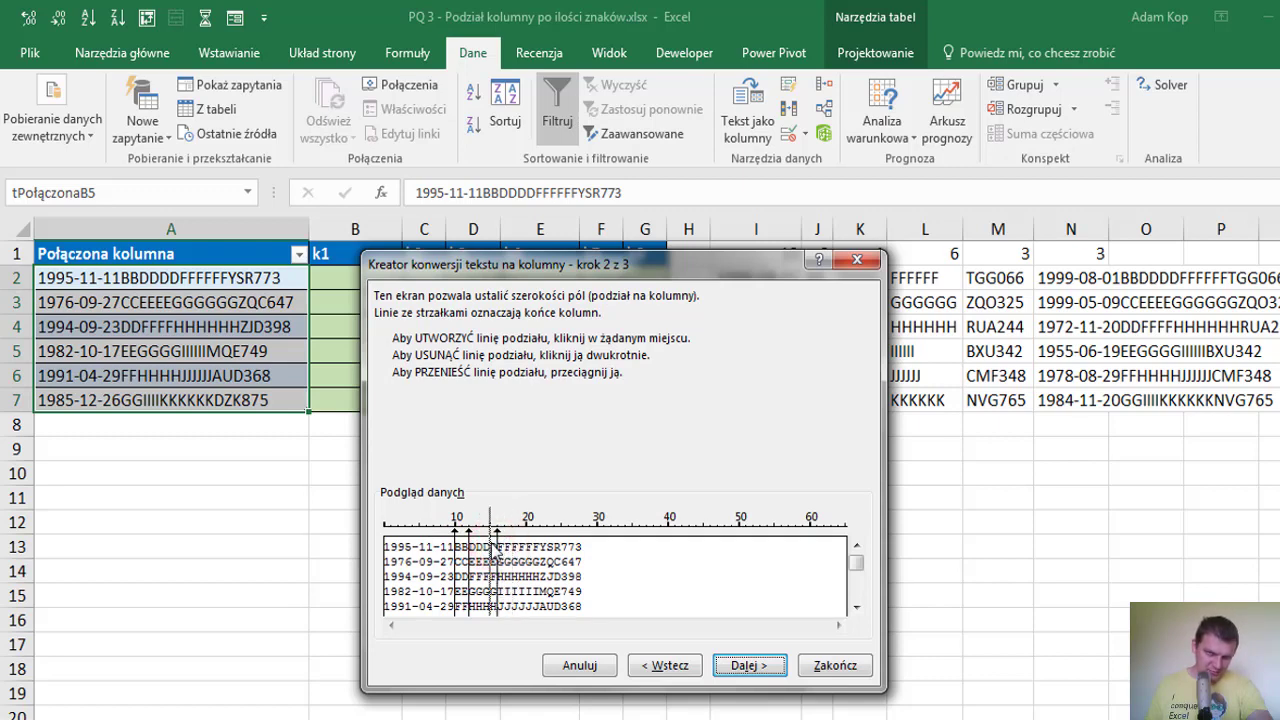
left_click_drag(490, 550, 497, 550)
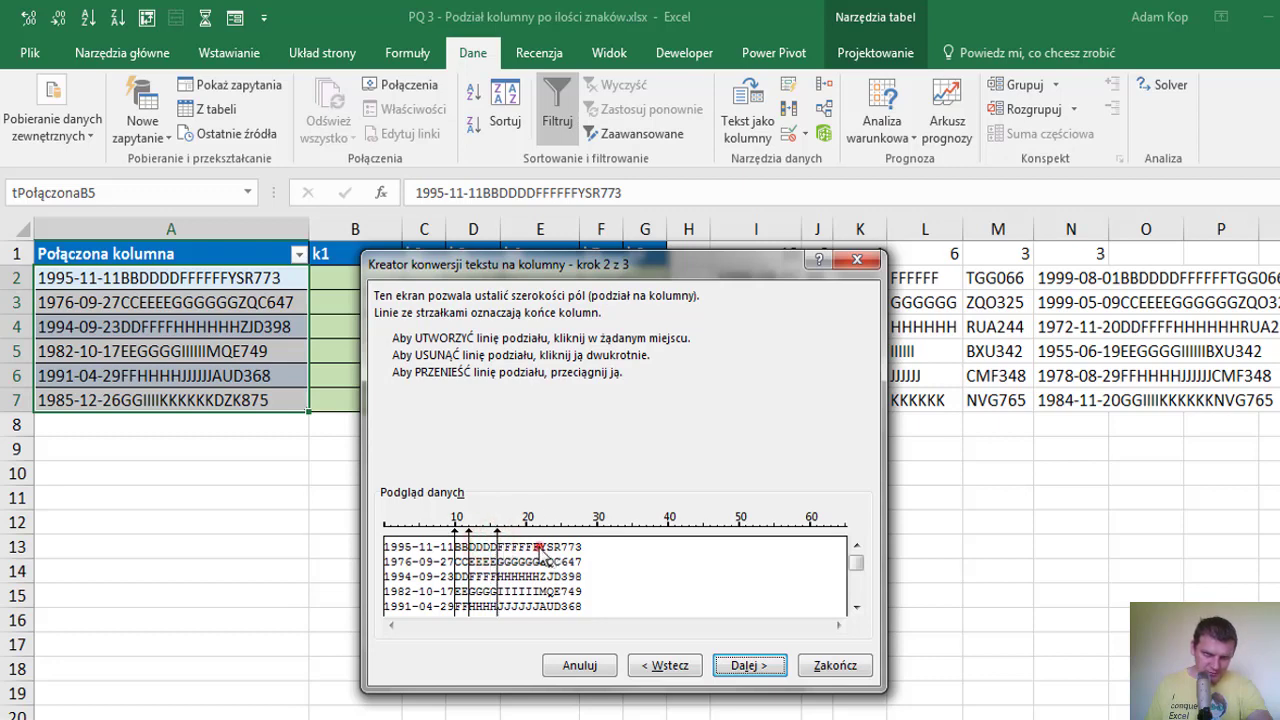
left_click(539, 550)
left_click(561, 555)
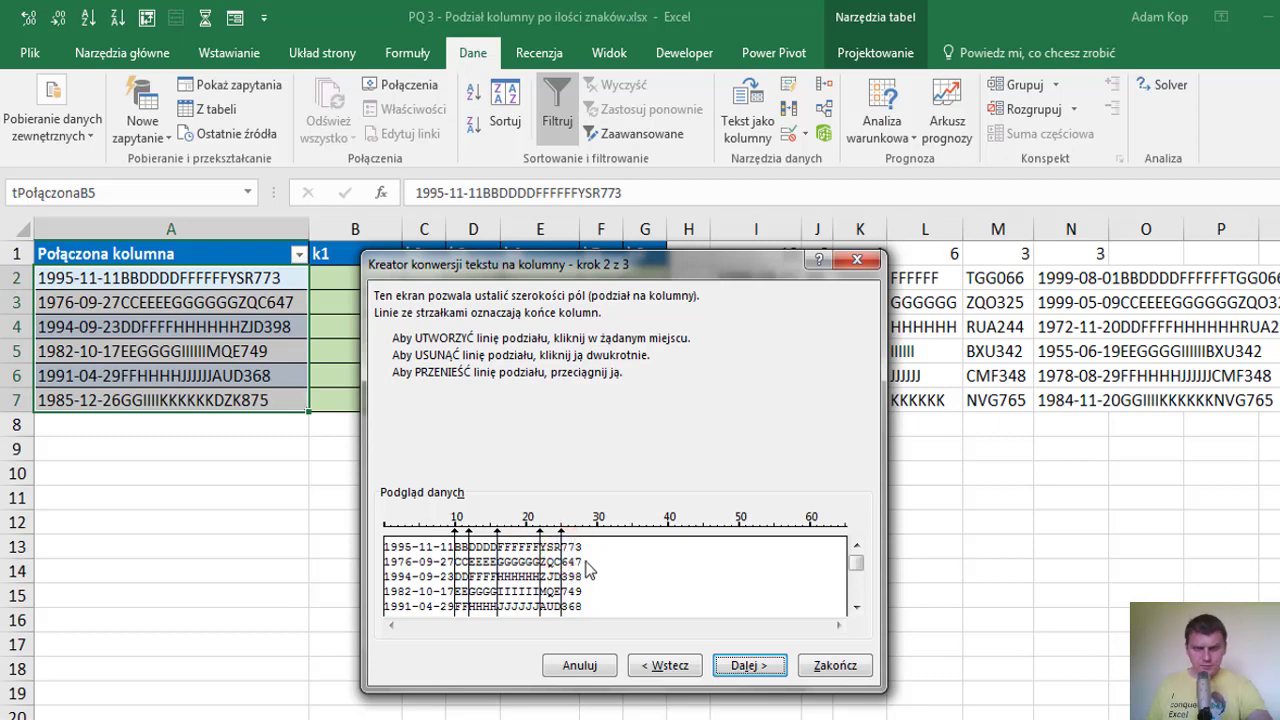
Send the split output to $B$2, finish, and confirm replacing the destination cells
left_click(737, 665)
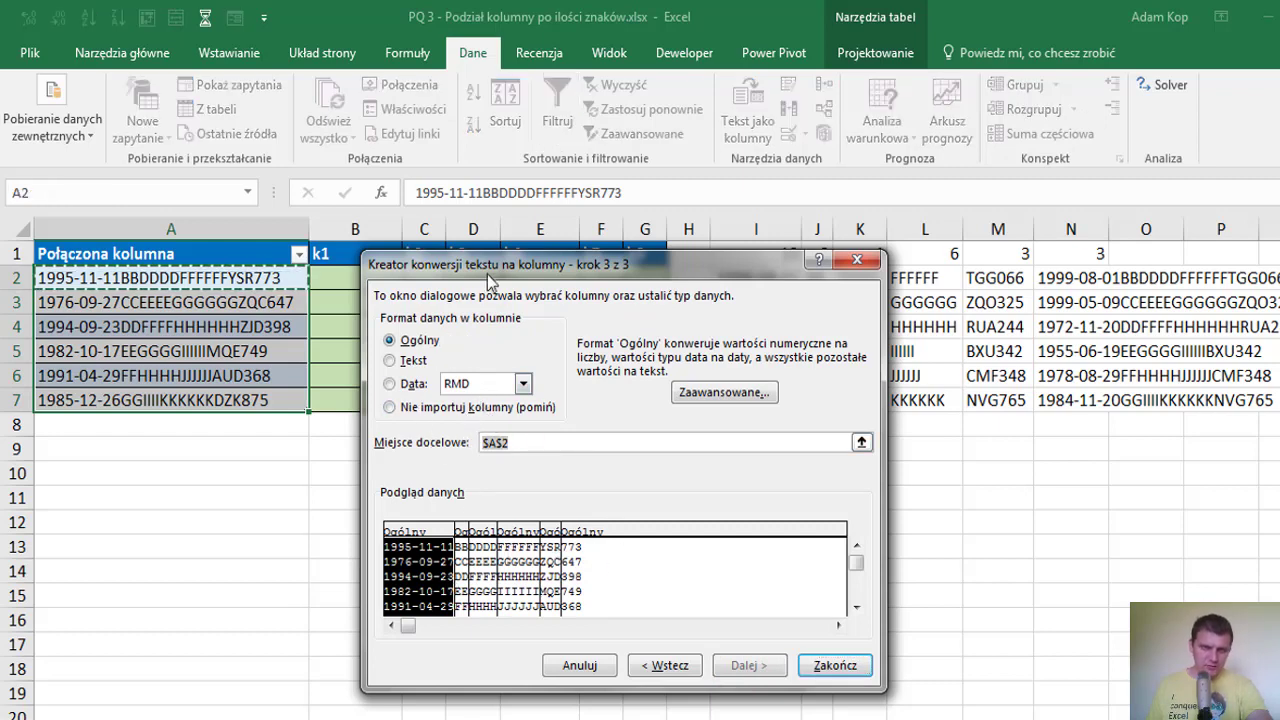
left_click_drag(500, 268, 675, 305)
left_click(355, 279)
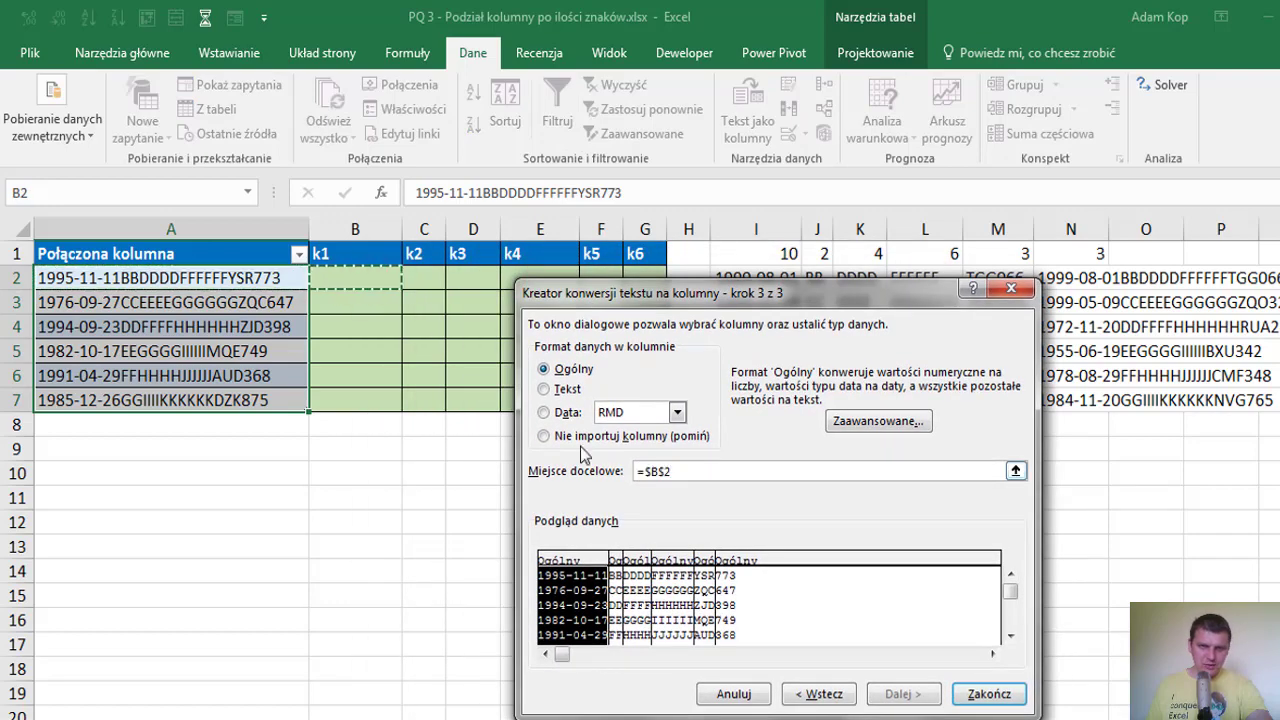
left_click(988, 700)
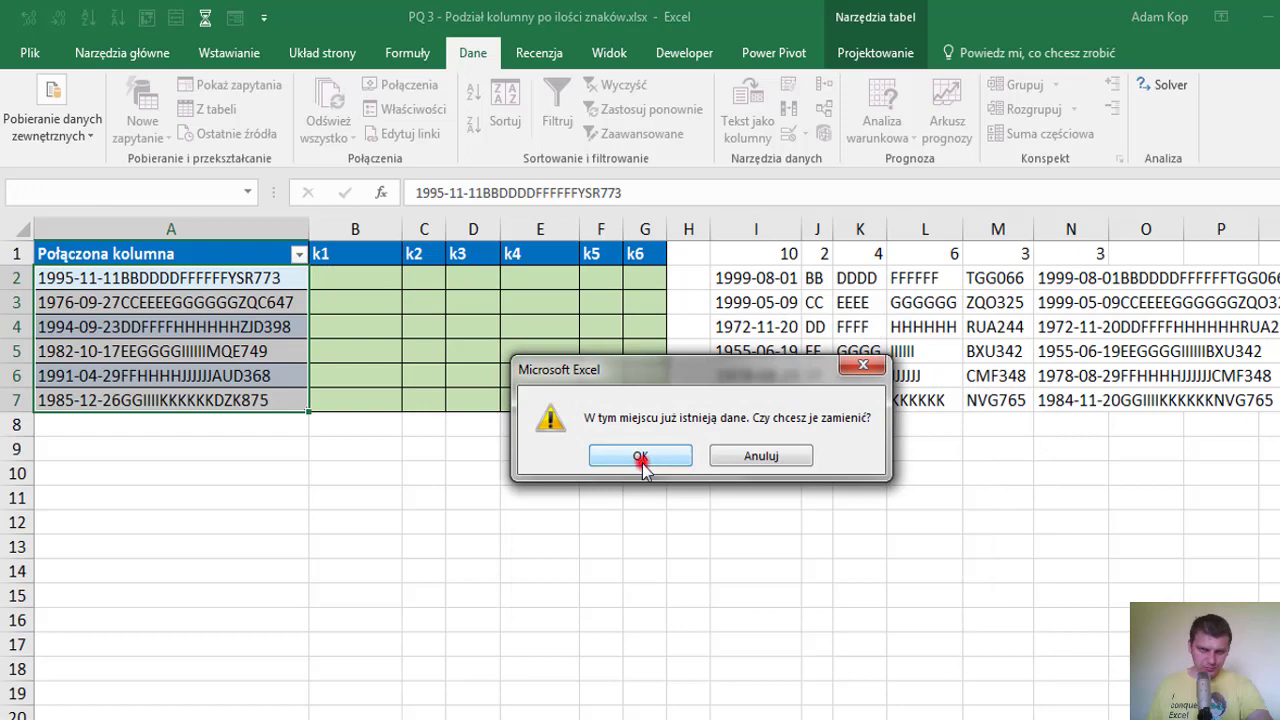
left_click(645, 460)
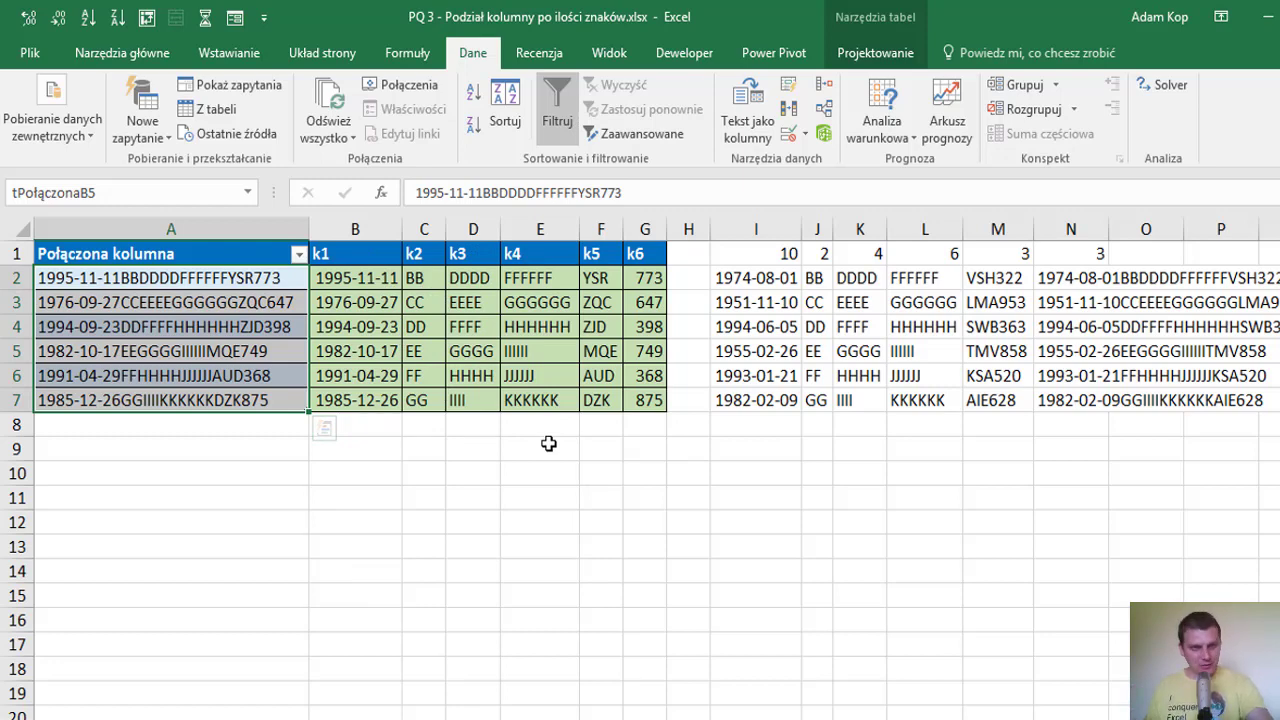
left_click(222, 326)
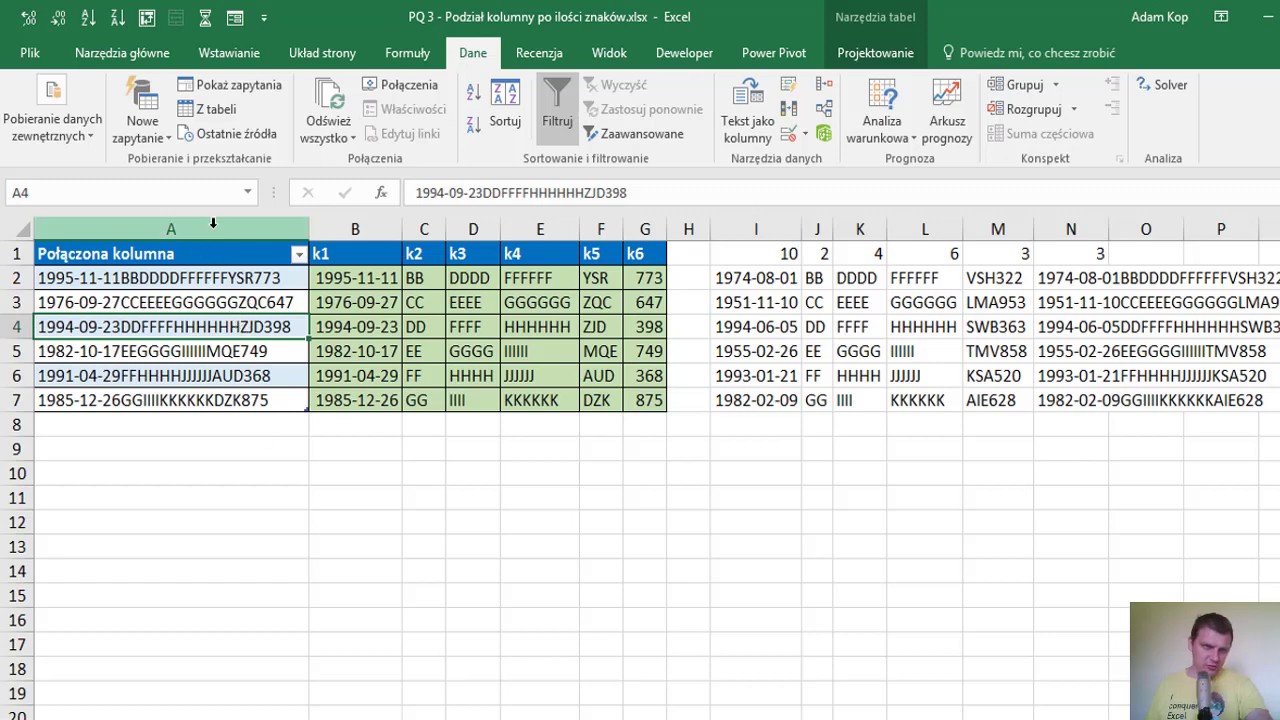
Select cell A3 in the table and load it into Power Query with Z tabeli
left_click(213, 229)
left_click(213, 302)
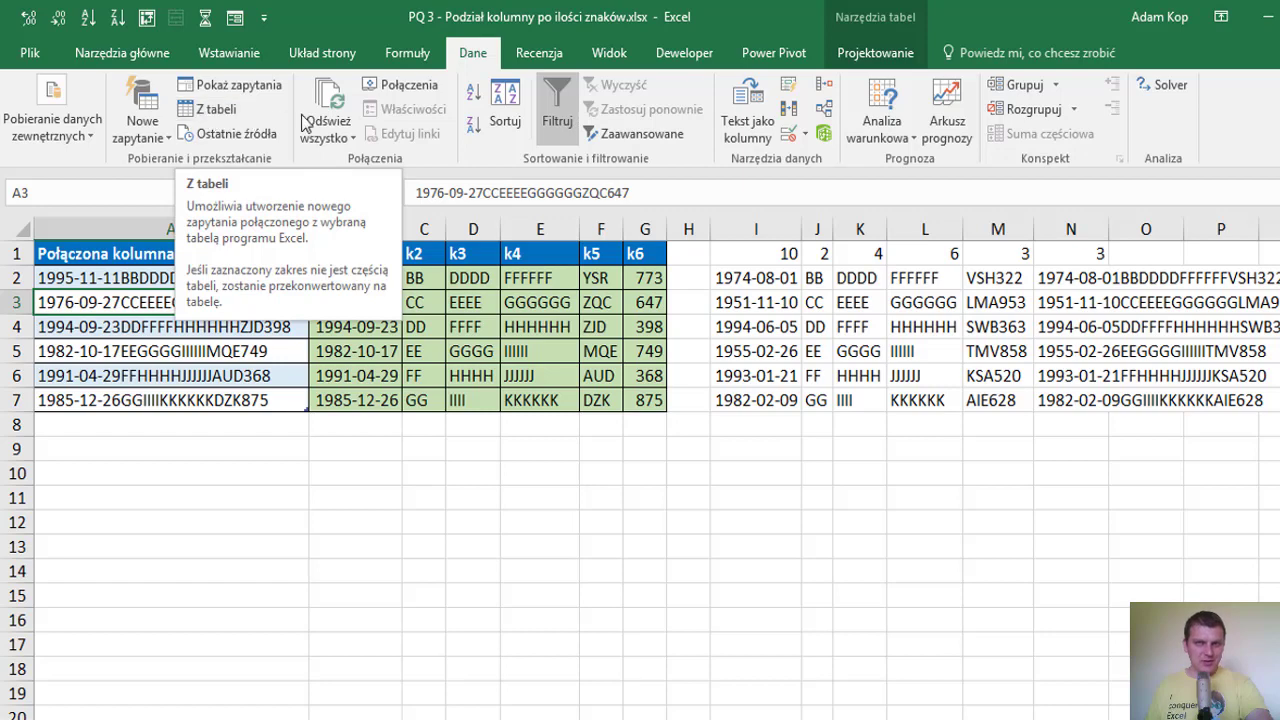
left_click(757, 55)
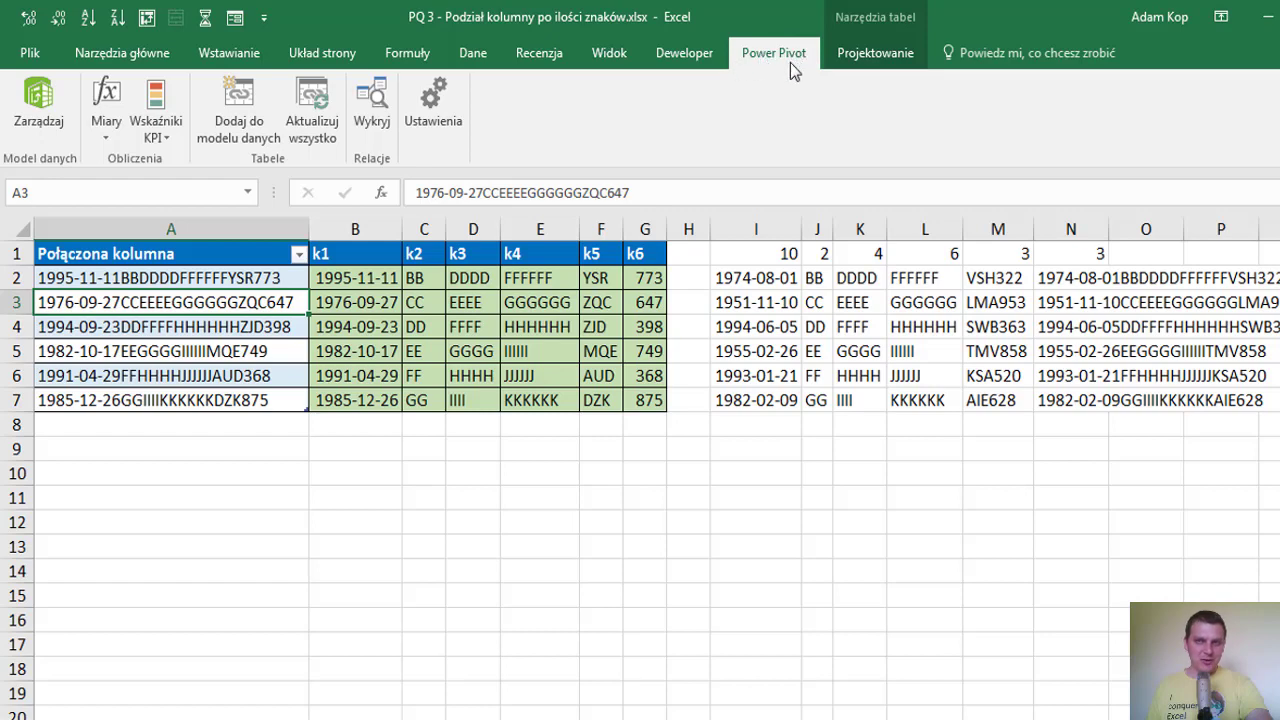
left_click(470, 58)
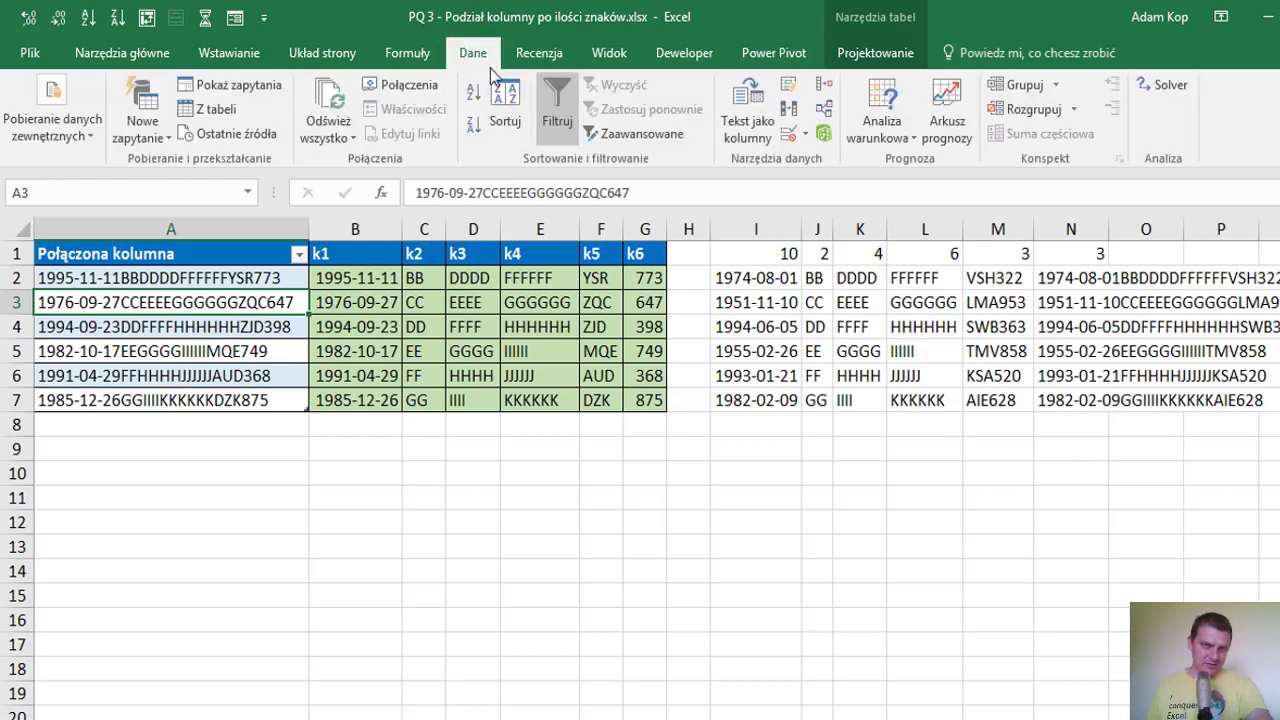
left_click(213, 110)
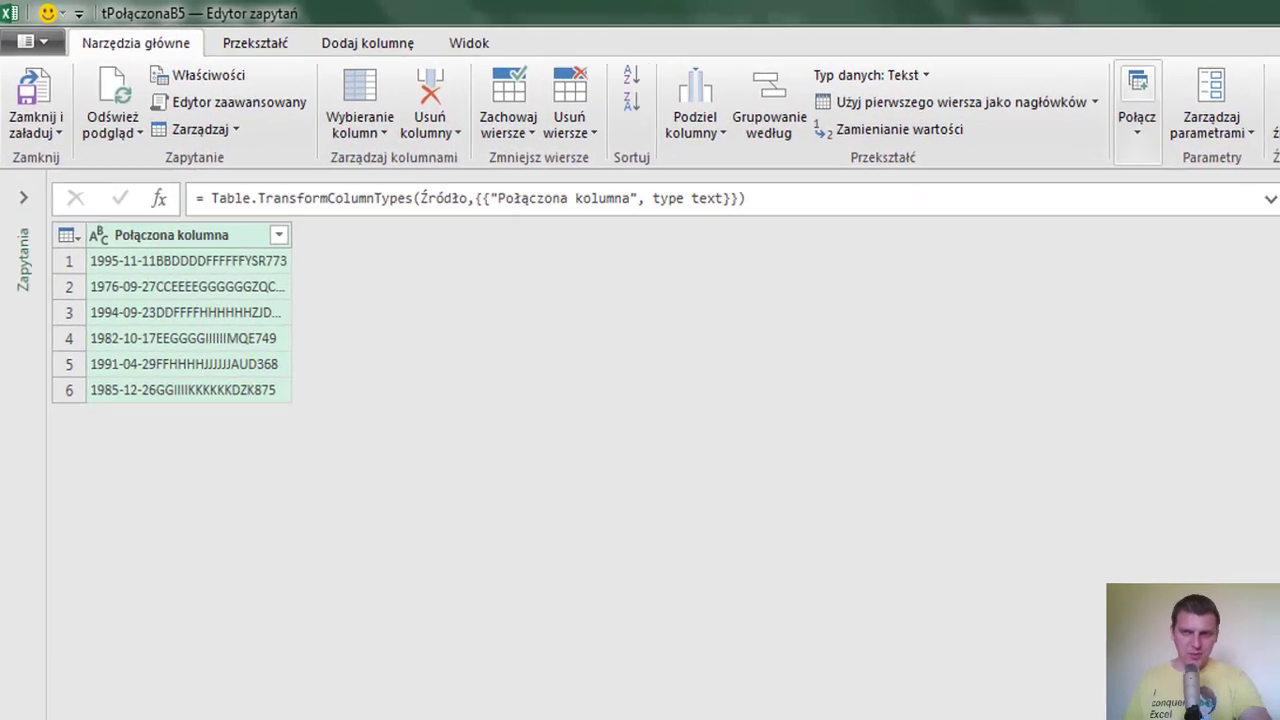
Delete the Changed Type step, then open a leftmost-delimiter split and cancel it
key("Up")
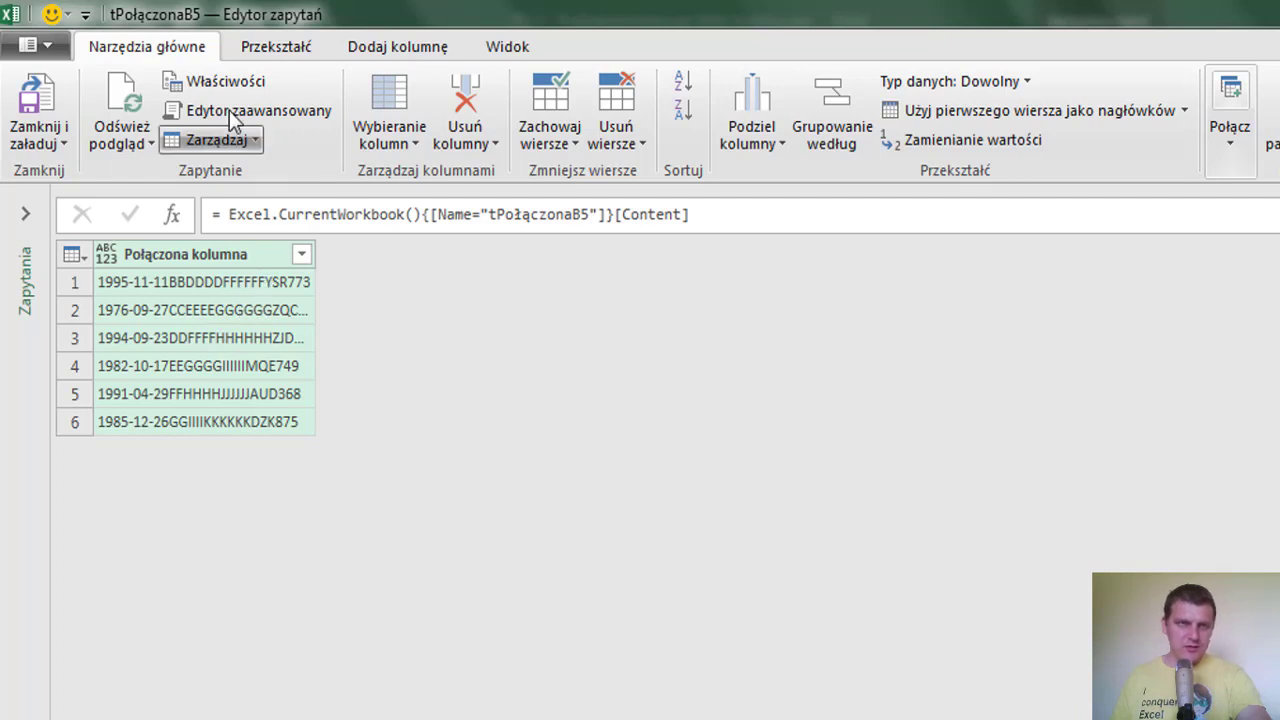
left_click(780, 150)
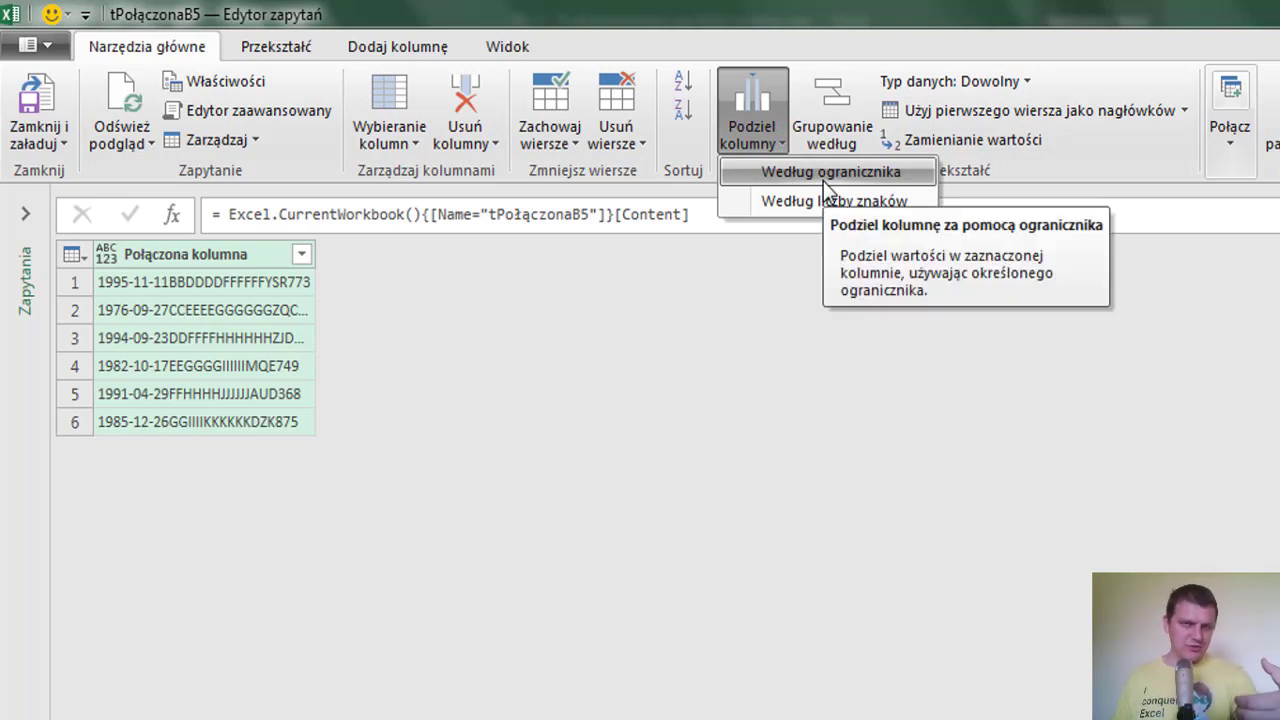
left_click(824, 176)
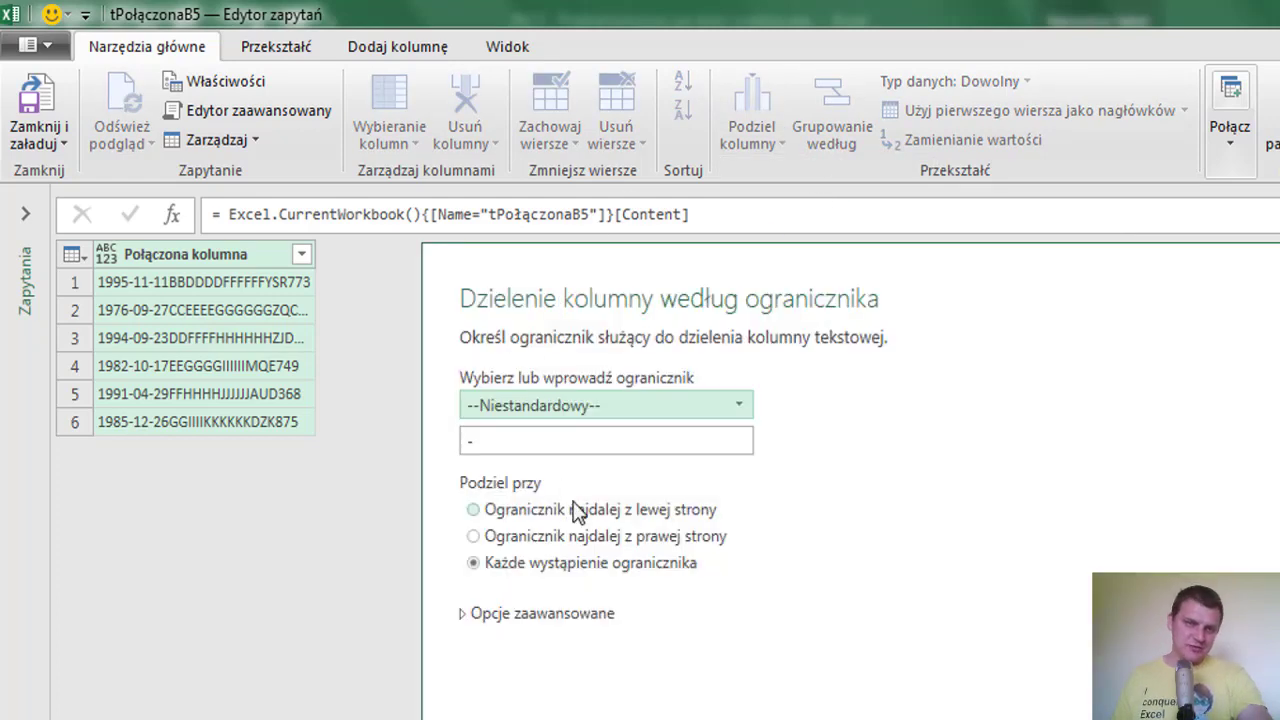
left_click(570, 513)
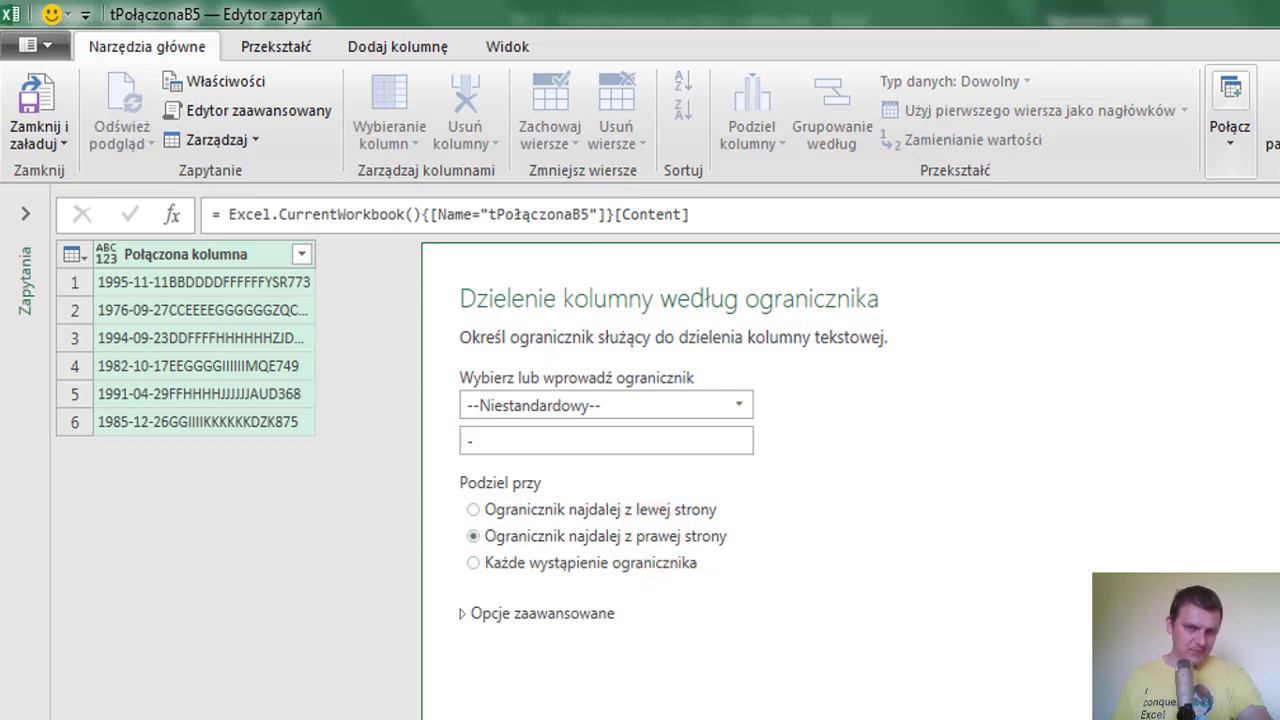
key("Return")
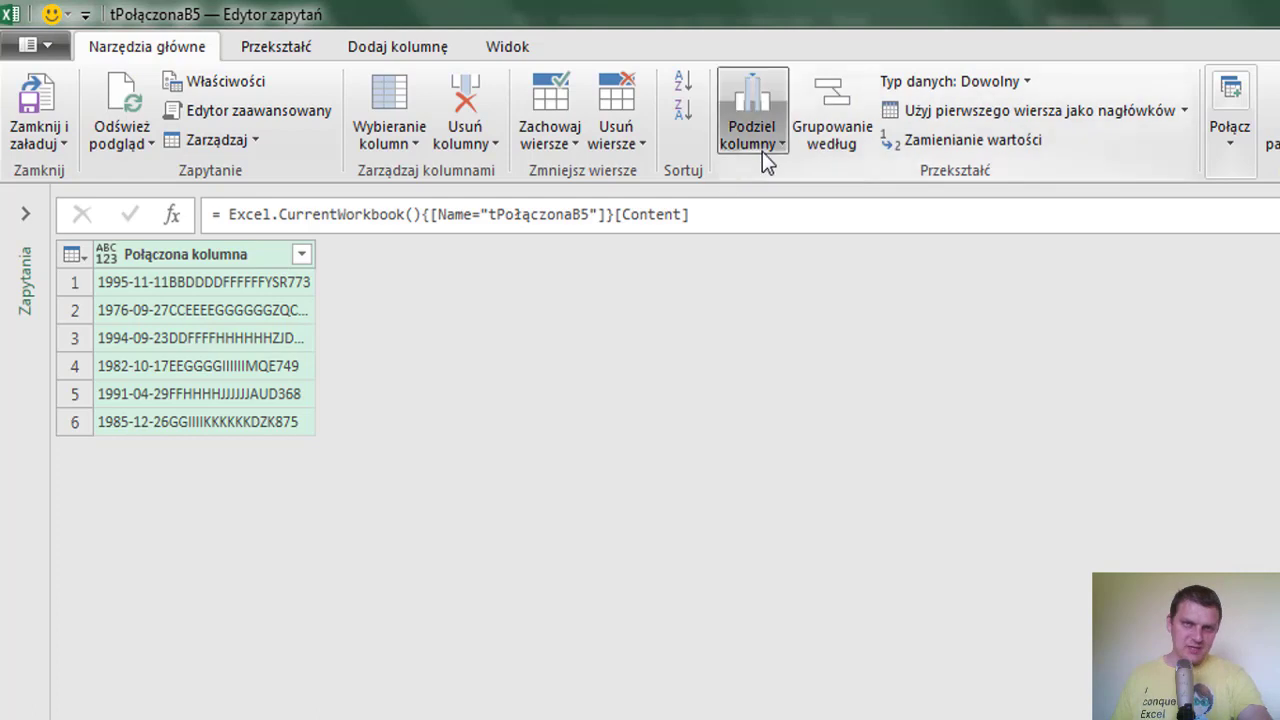
Split the combined column once, as far left as possible, after 10 characters
left_click(764, 150)
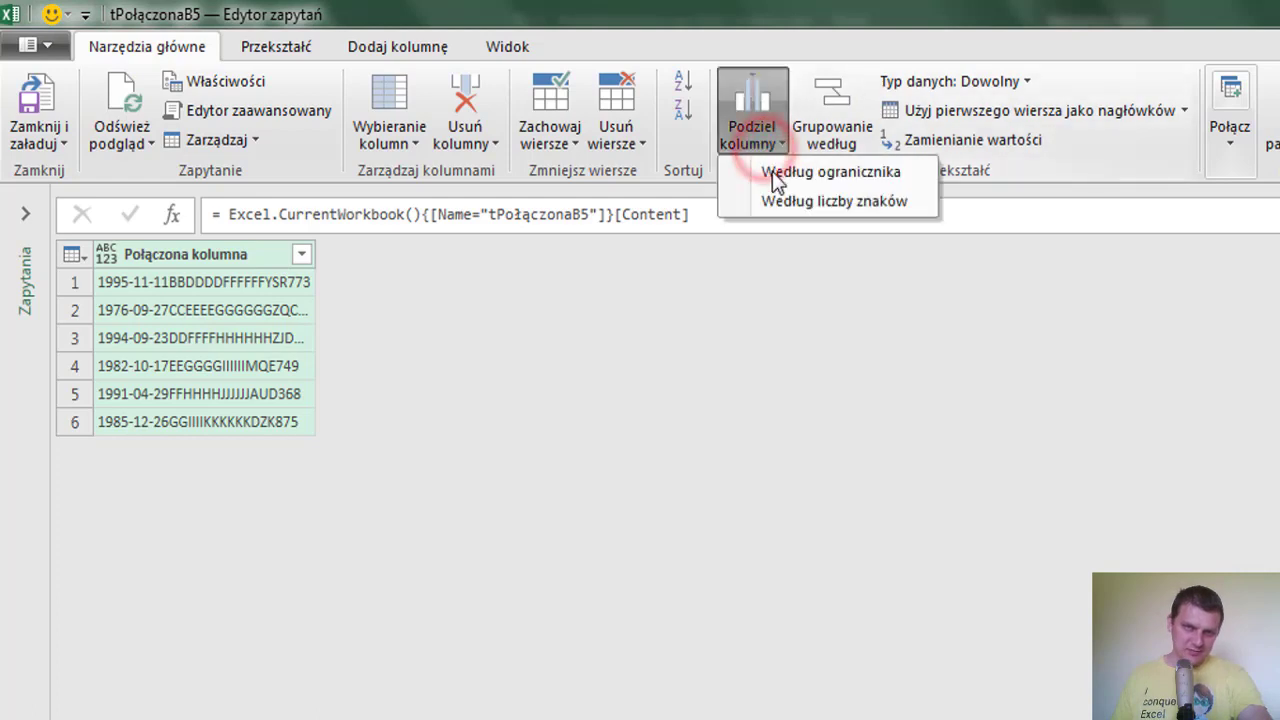
left_click(834, 204)
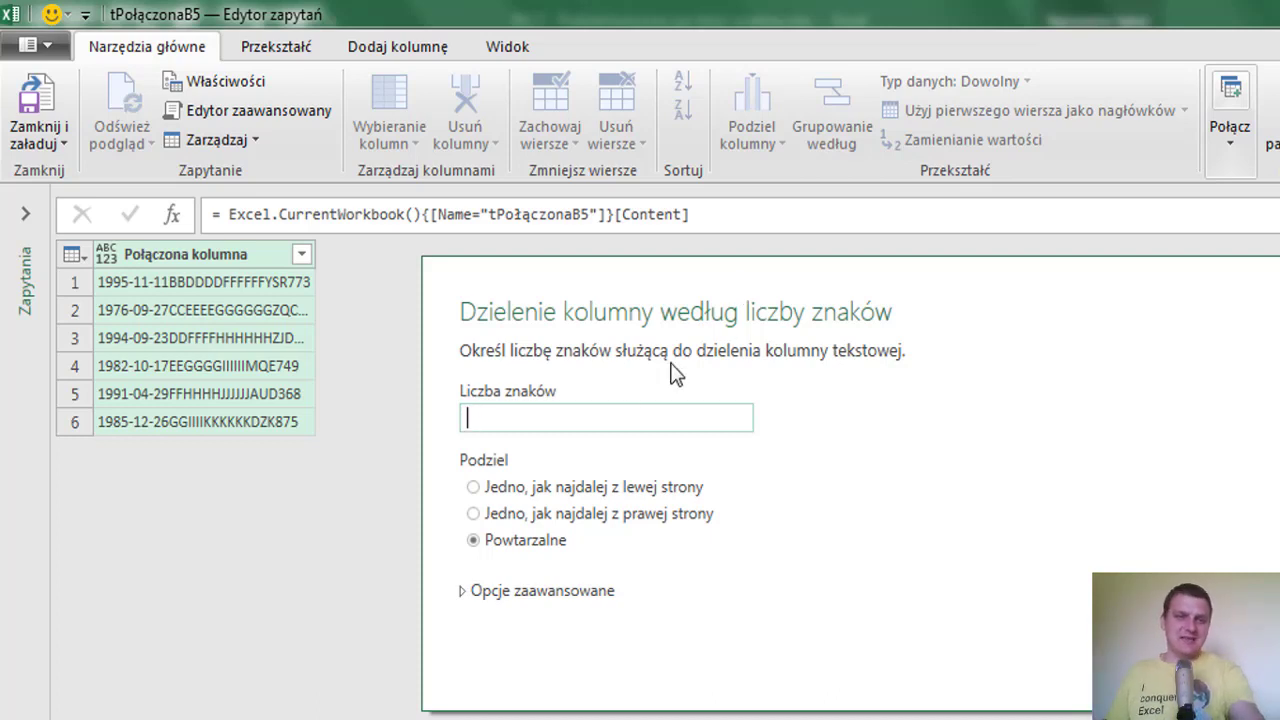
type("1")
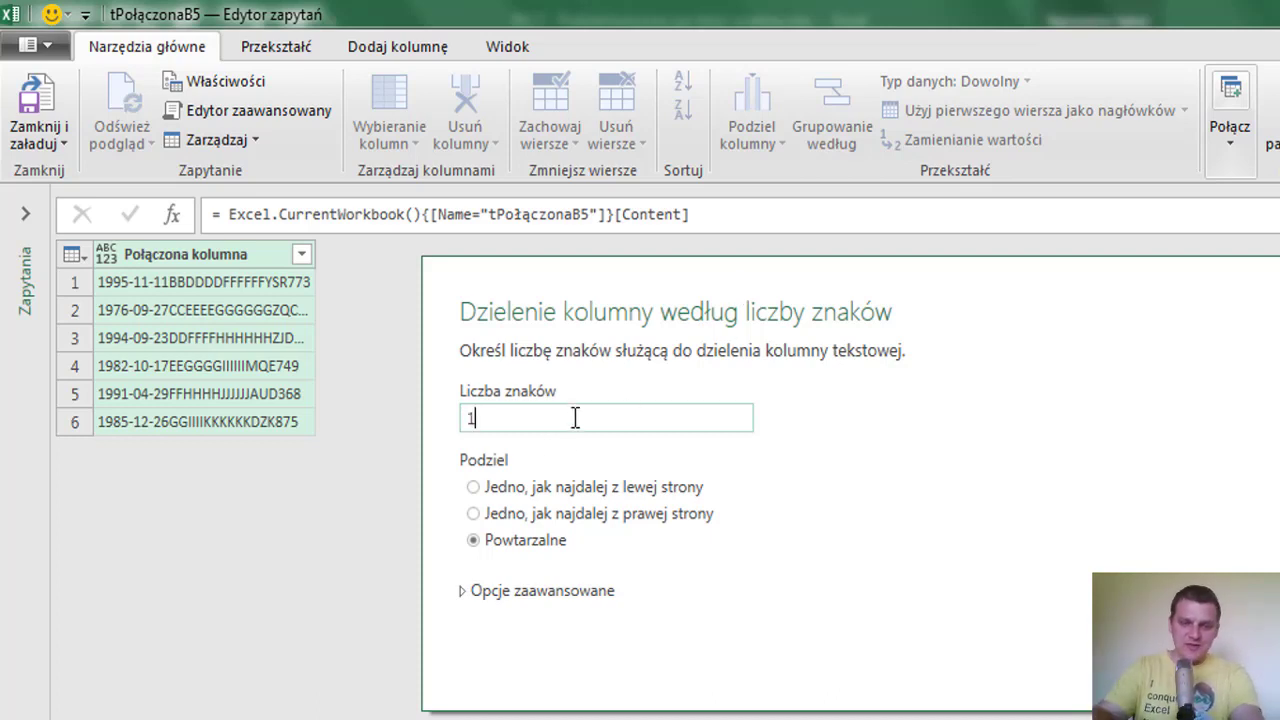
type("0")
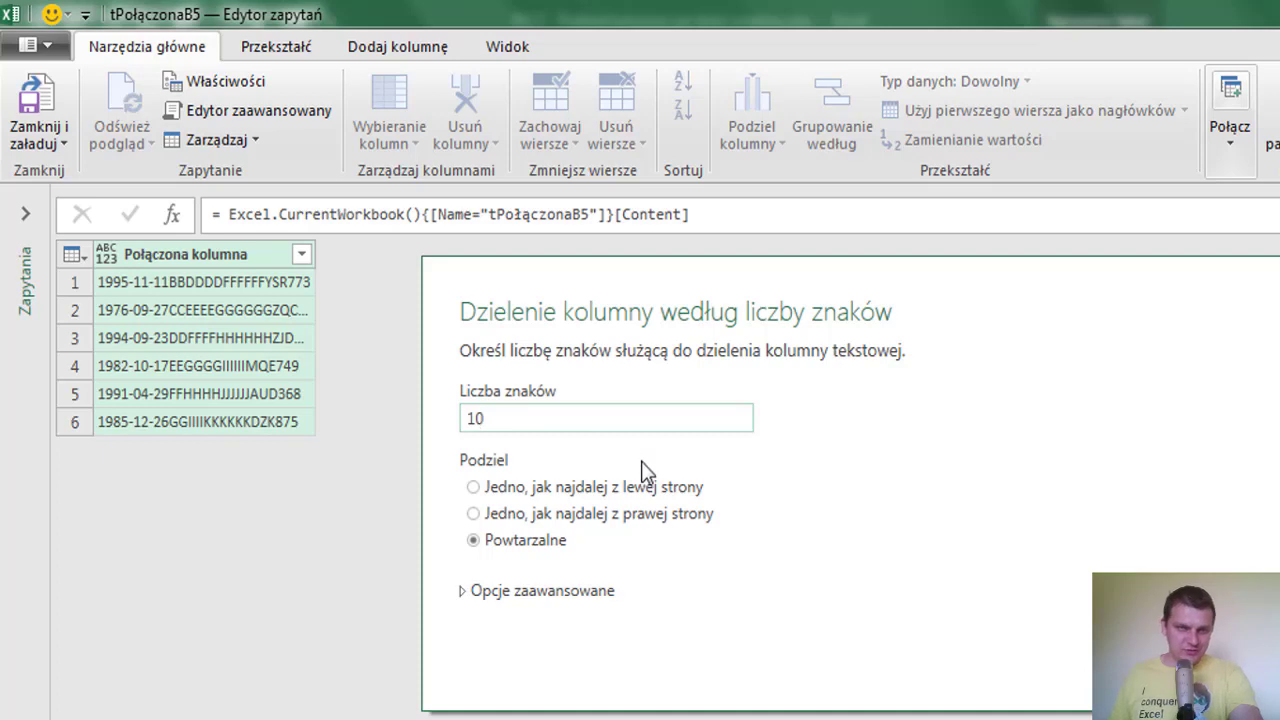
left_click(556, 486)
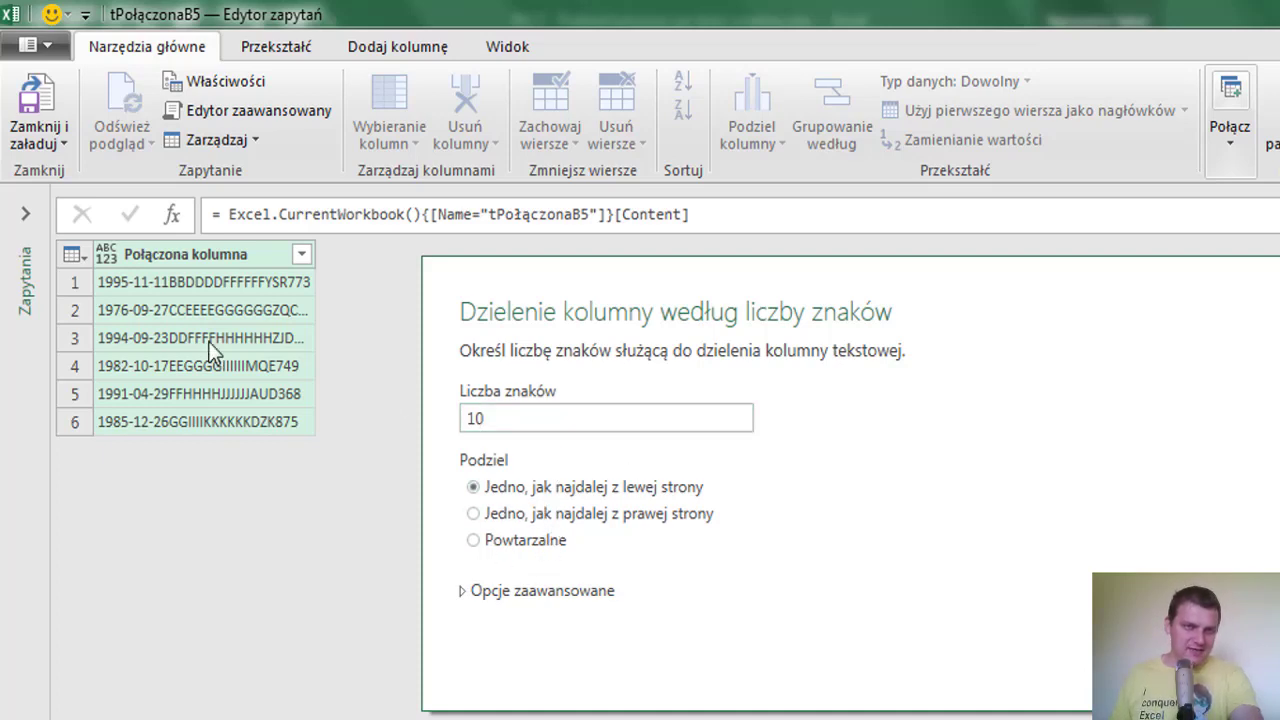
left_click(527, 591)
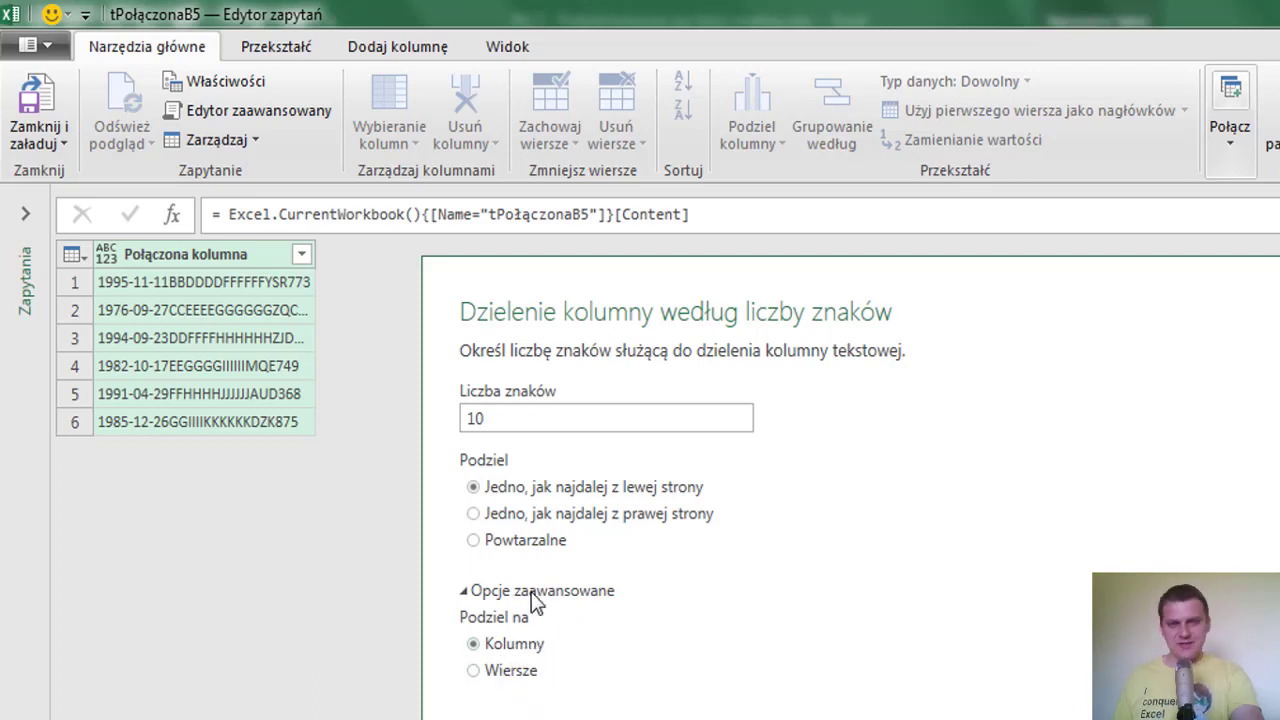
left_click(531, 591)
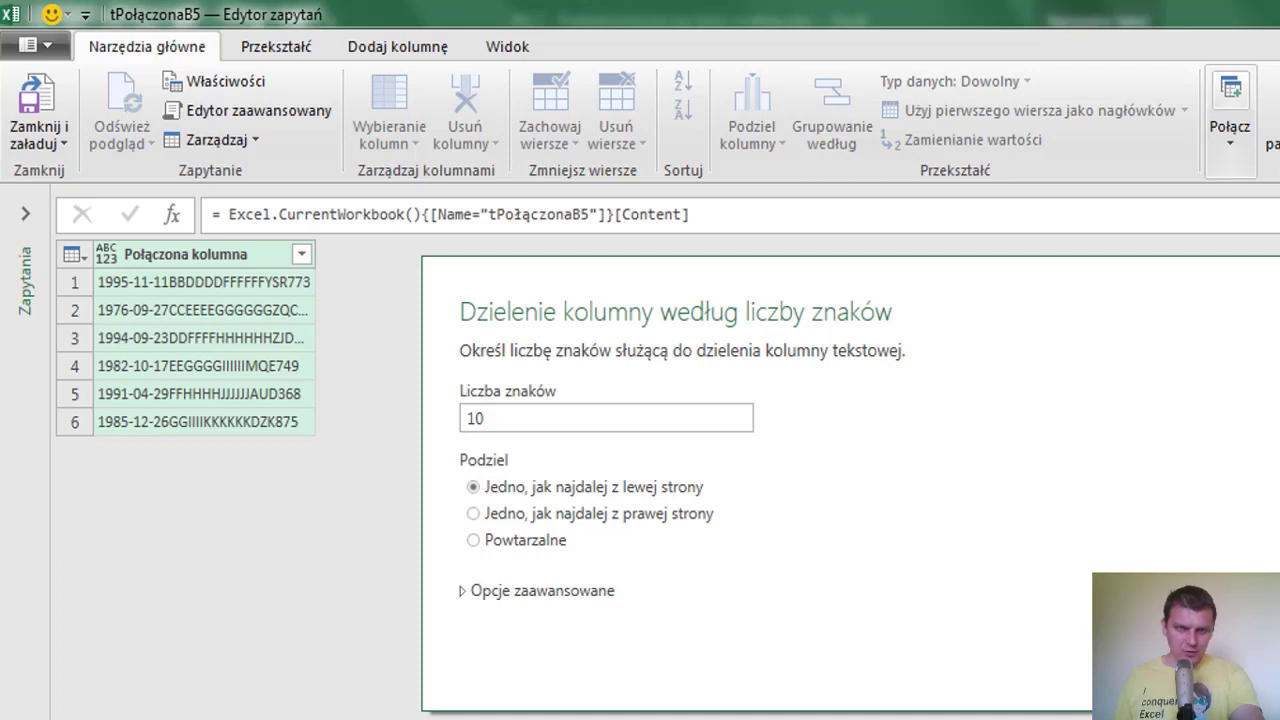
key("Return")
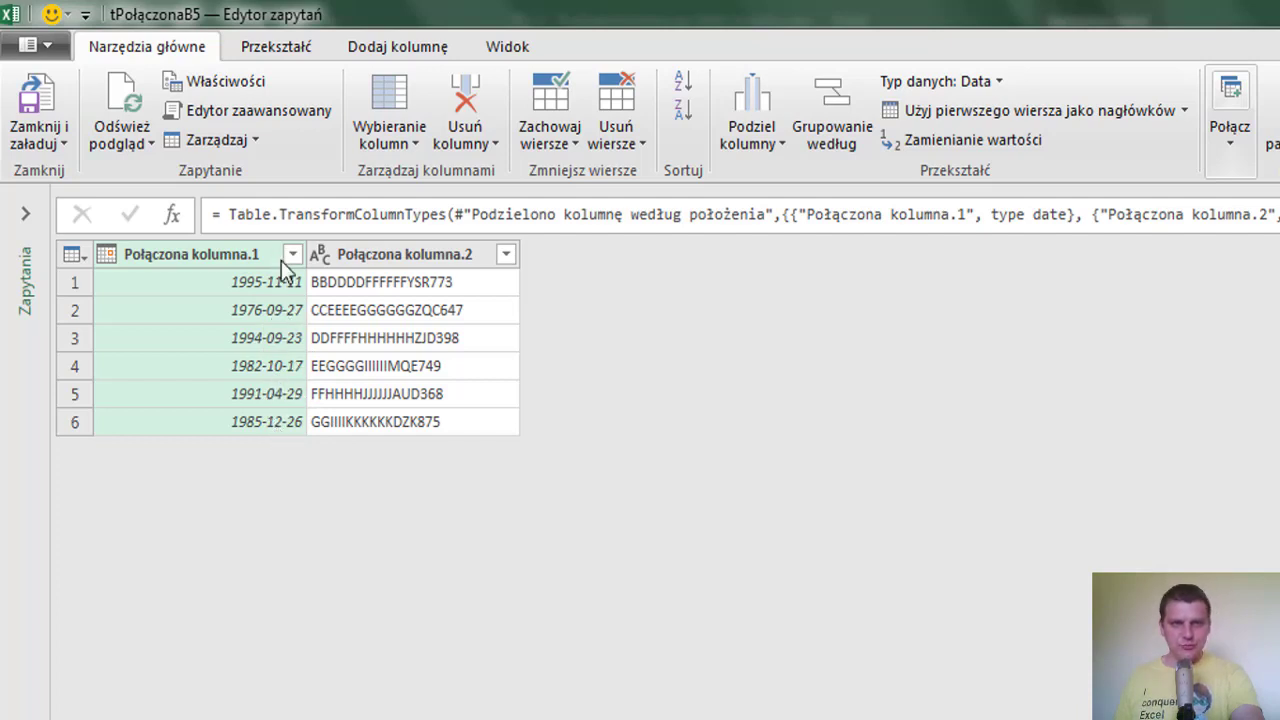
Split Połączona kolumna.2 every 2 characters
left_click(401, 255)
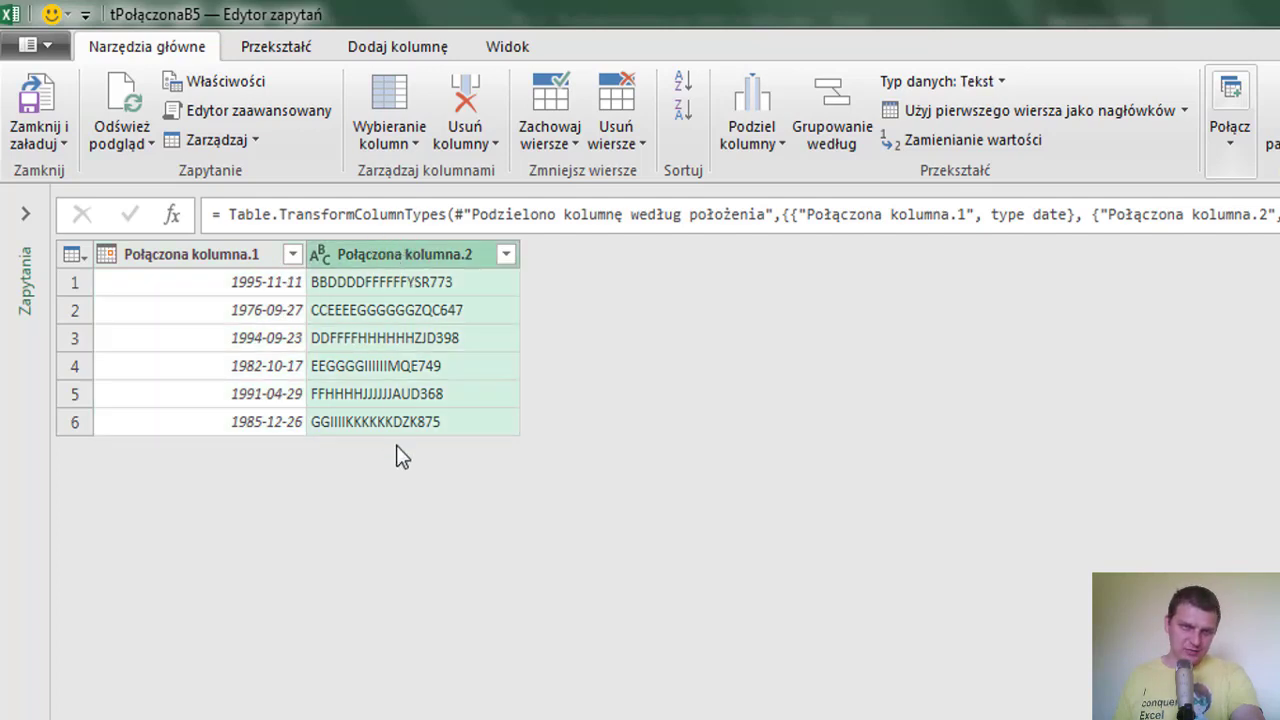
left_click(773, 145)
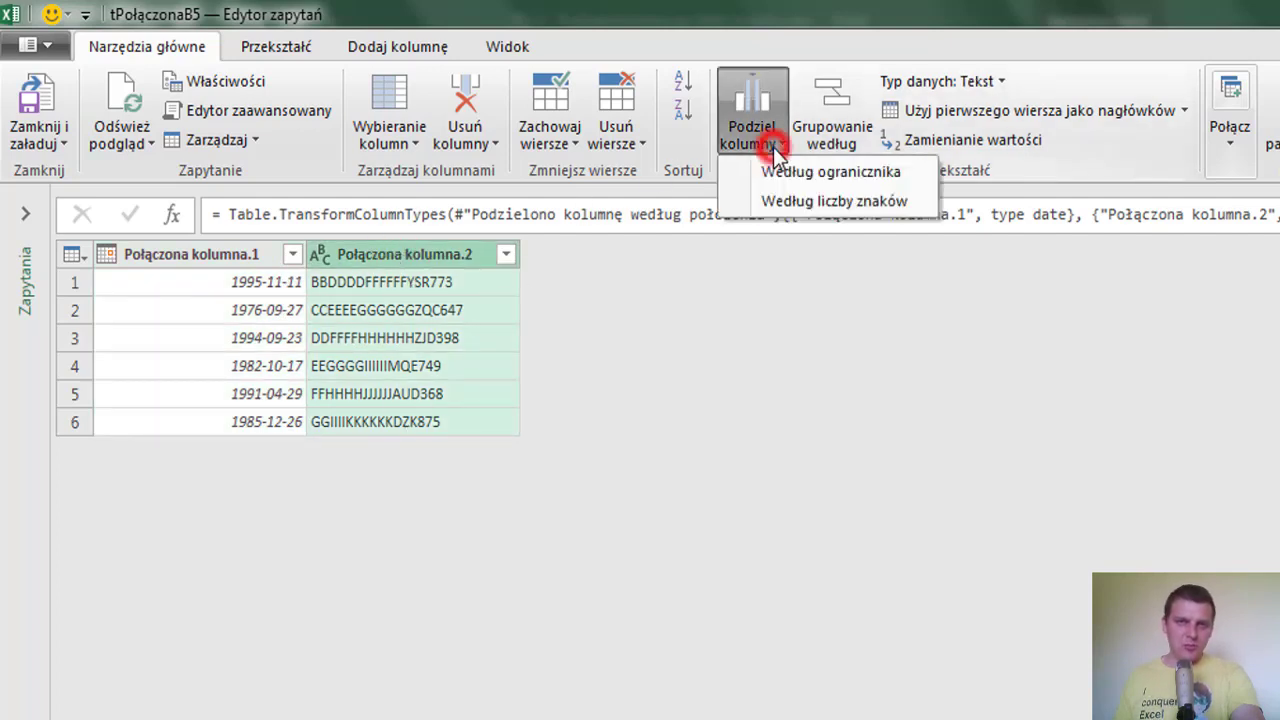
left_click(783, 203)
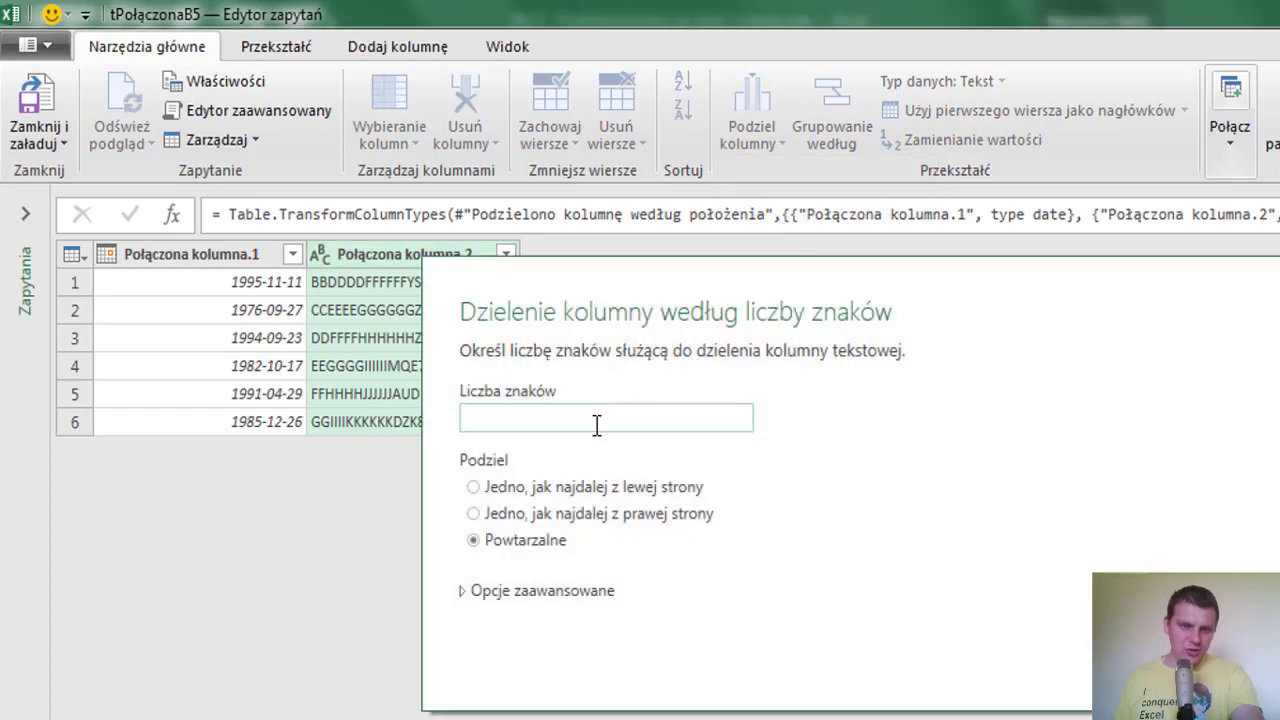
type("2")
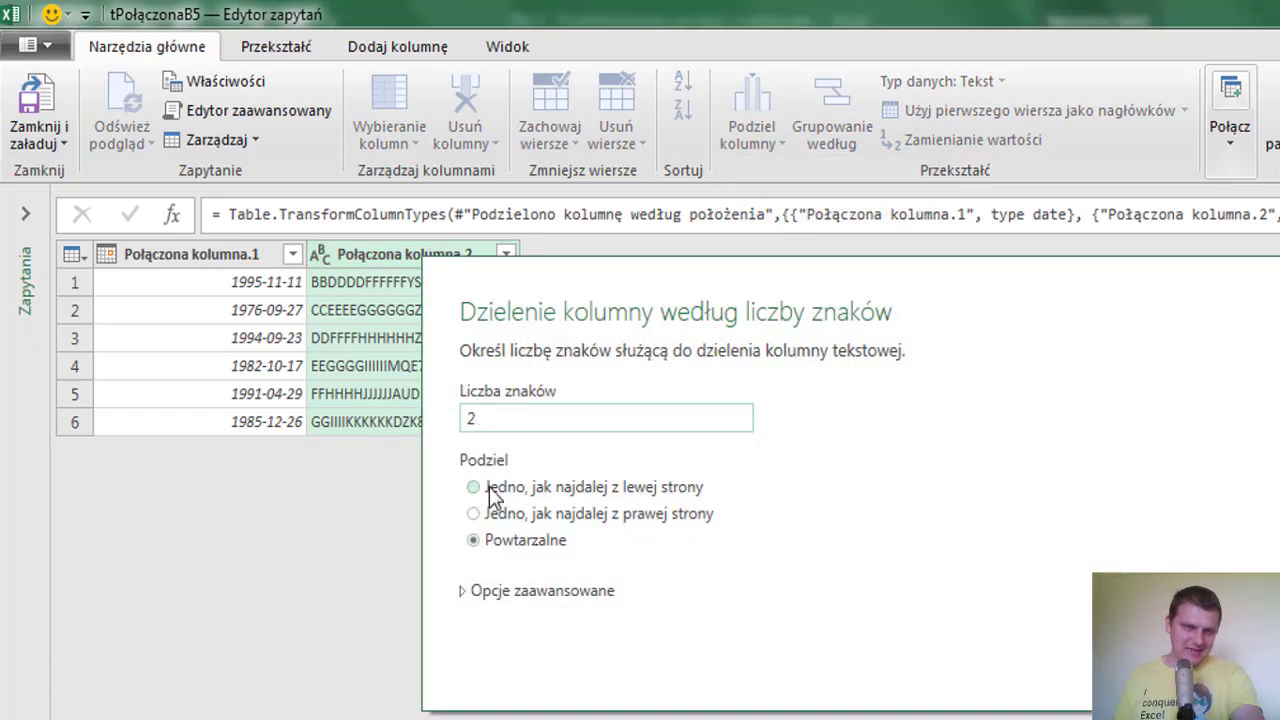
key("Return")
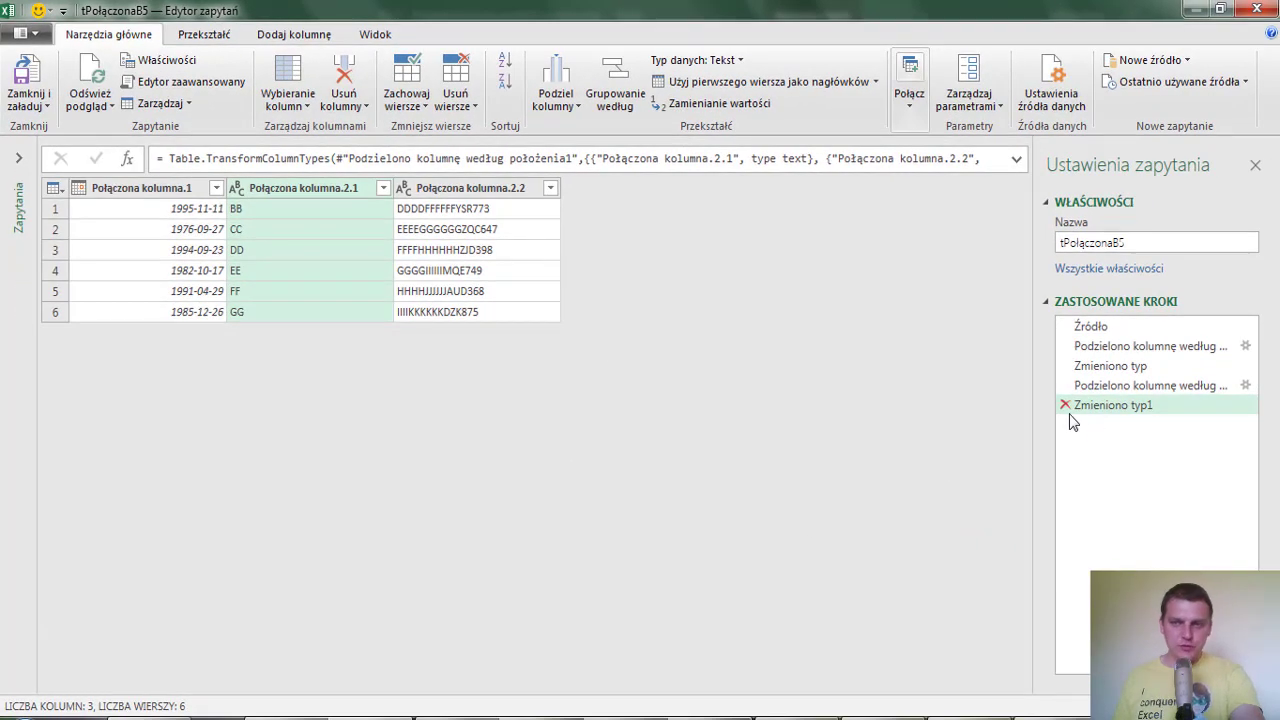
Delete both type-change steps and the second split step from Applied Steps
left_click(1065, 405)
left_click(1065, 385)
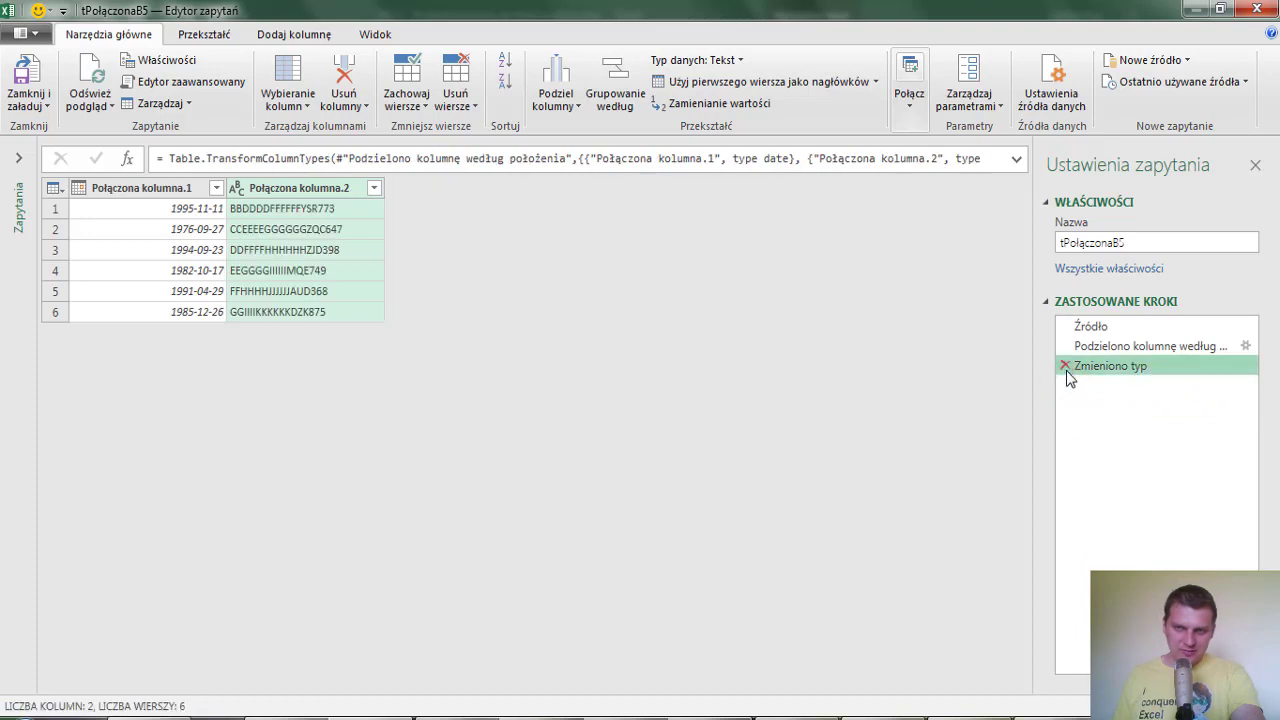
left_click(1065, 366)
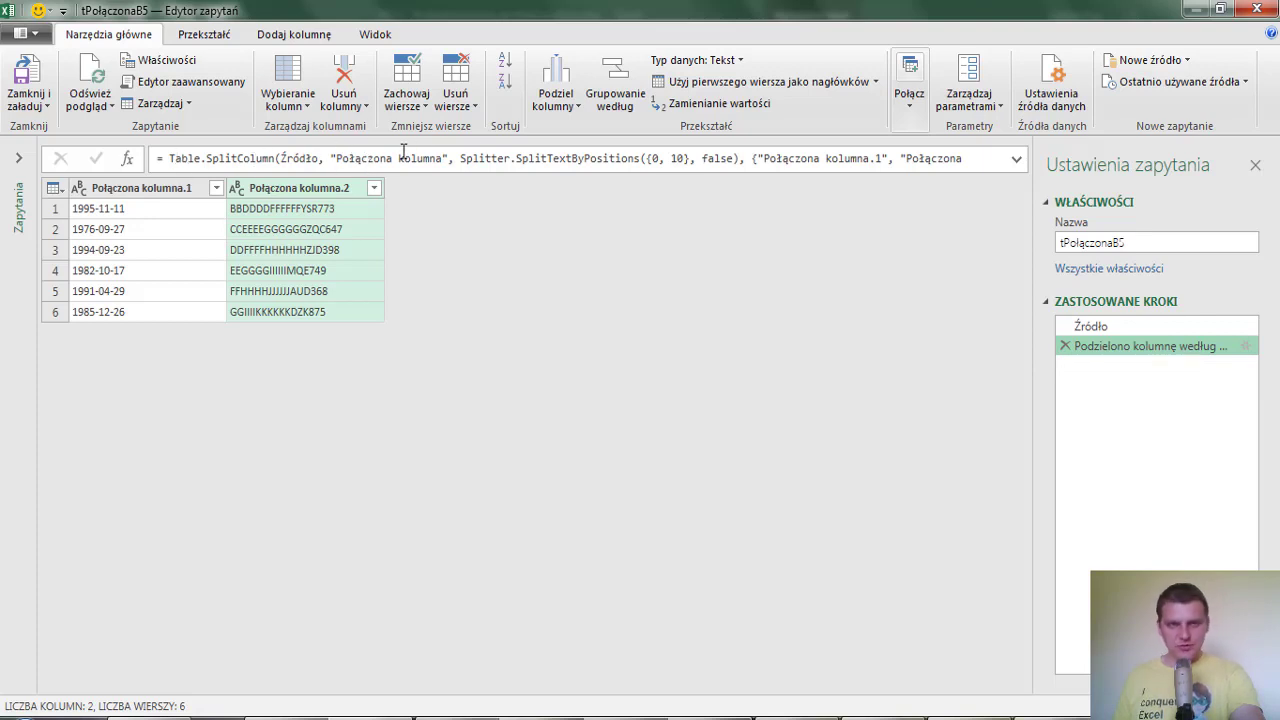
Show the formula bar and expand it to reveal the full SplitTextByPositions({0, 10}) formula
left_click(373, 34)
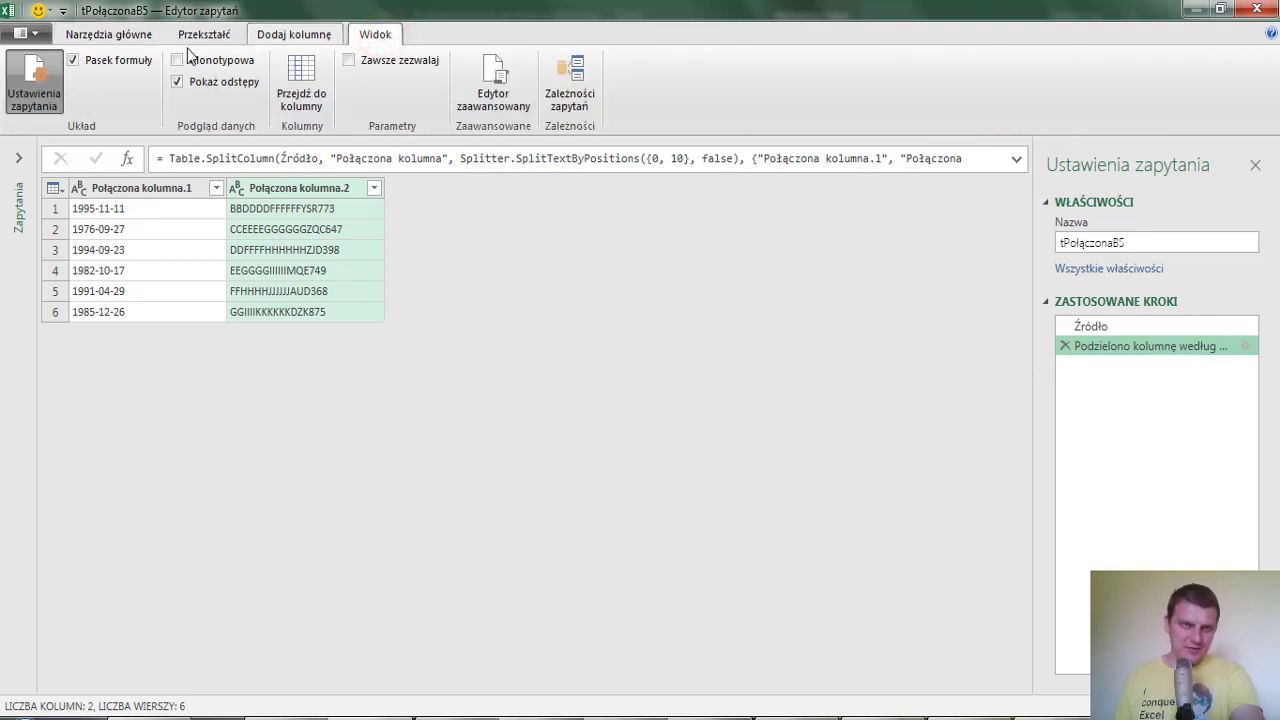
left_click(120, 62)
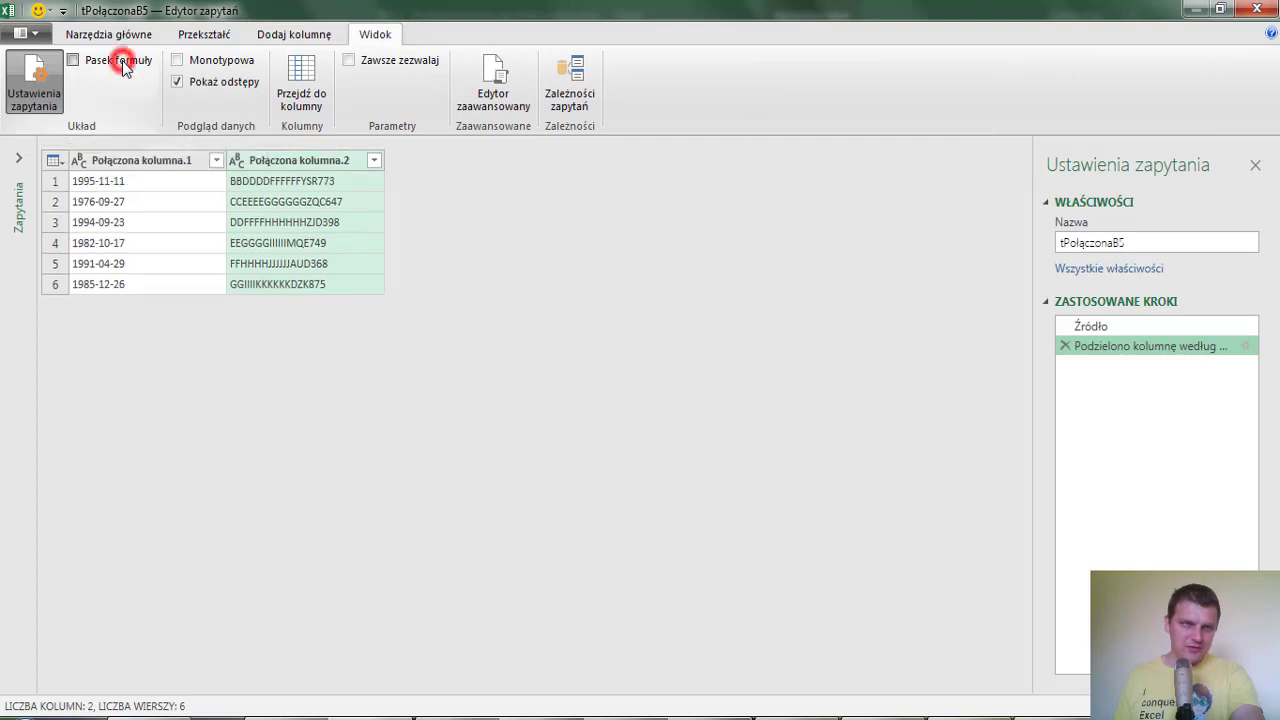
left_click(120, 62)
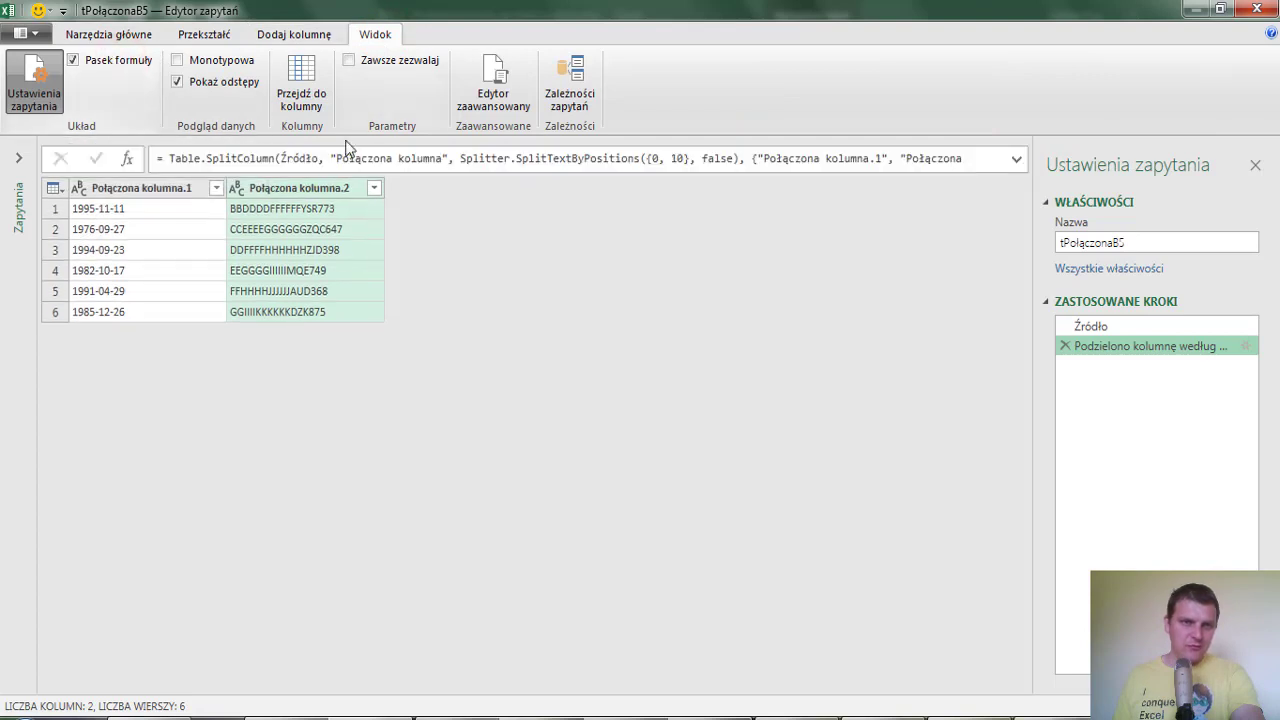
left_click(1016, 158)
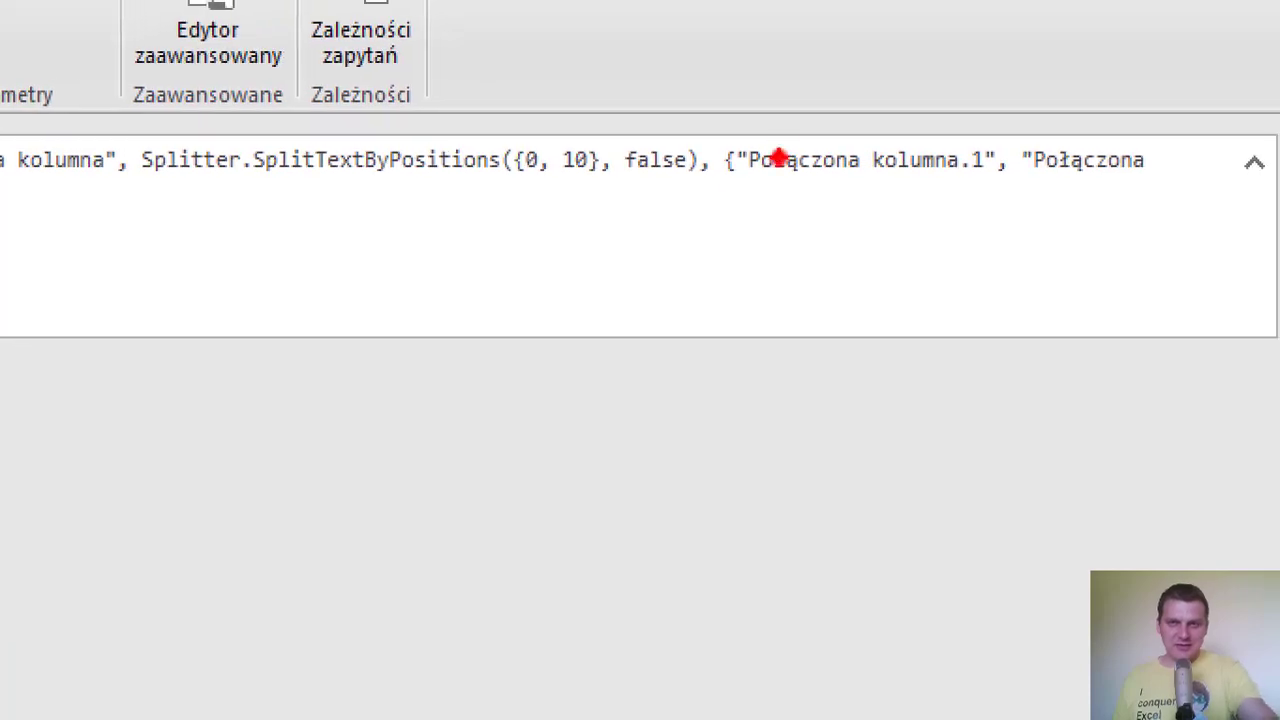
left_click_drag(531, 180, 488, 250)
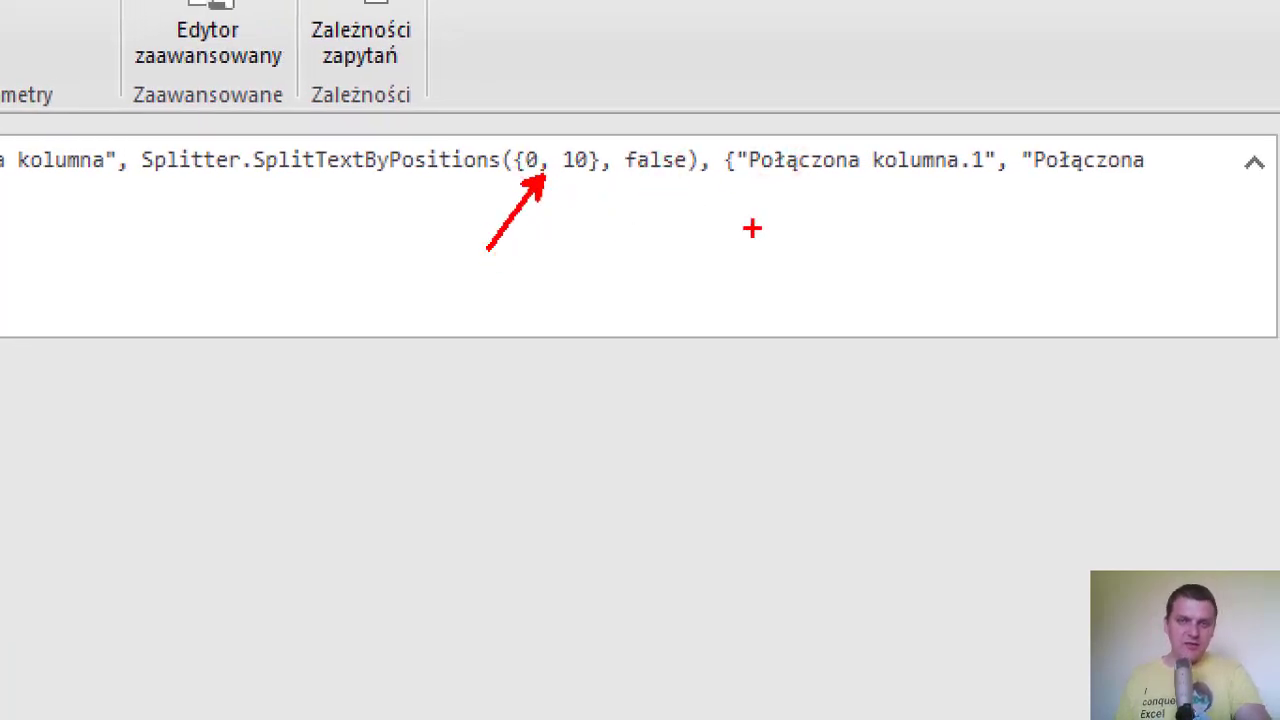
left_click_drag(912, 172, 825, 232)
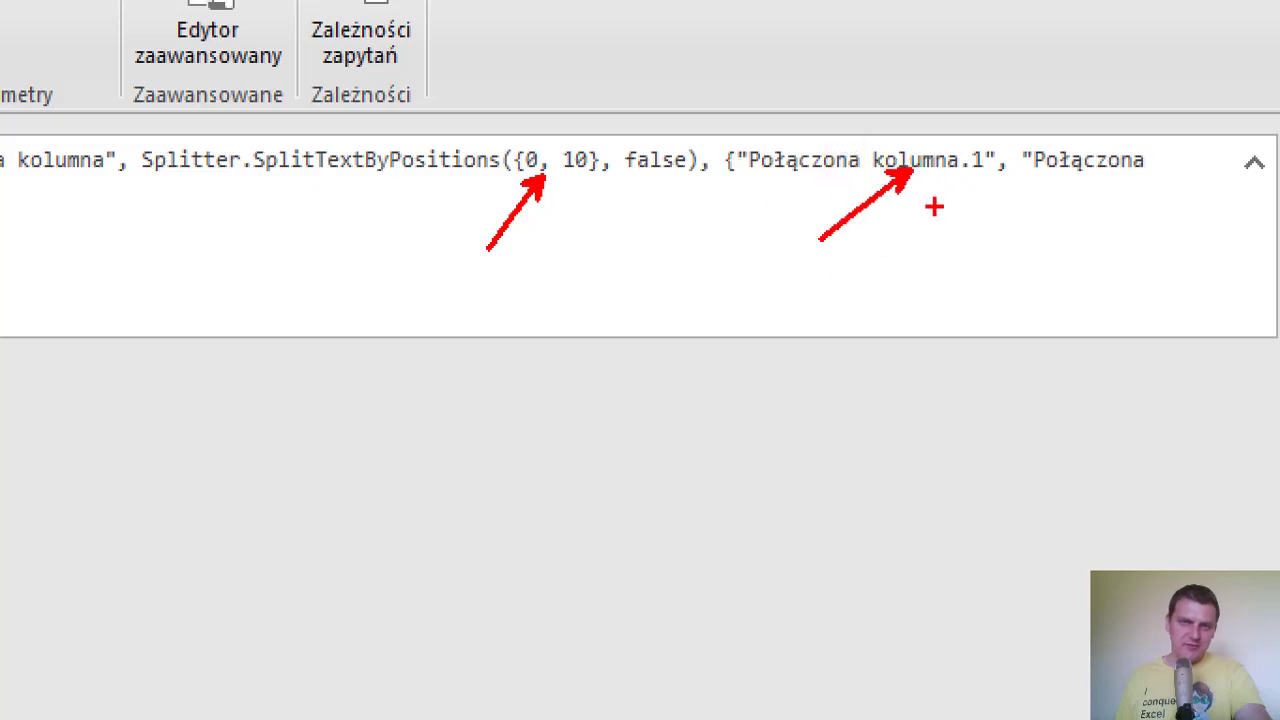
key("Escape")
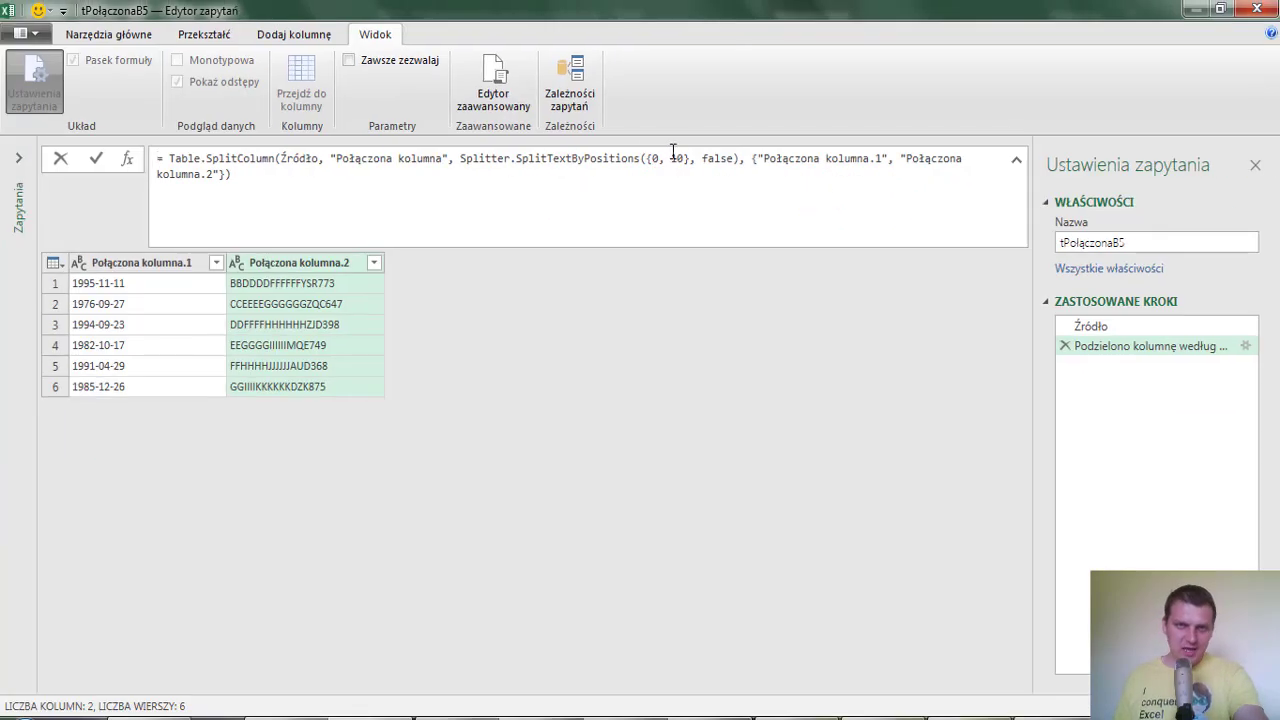
Add split positions 12, 16, 22, 25, 28 after 10 in the formula
left_click(688, 160)
type(", ")
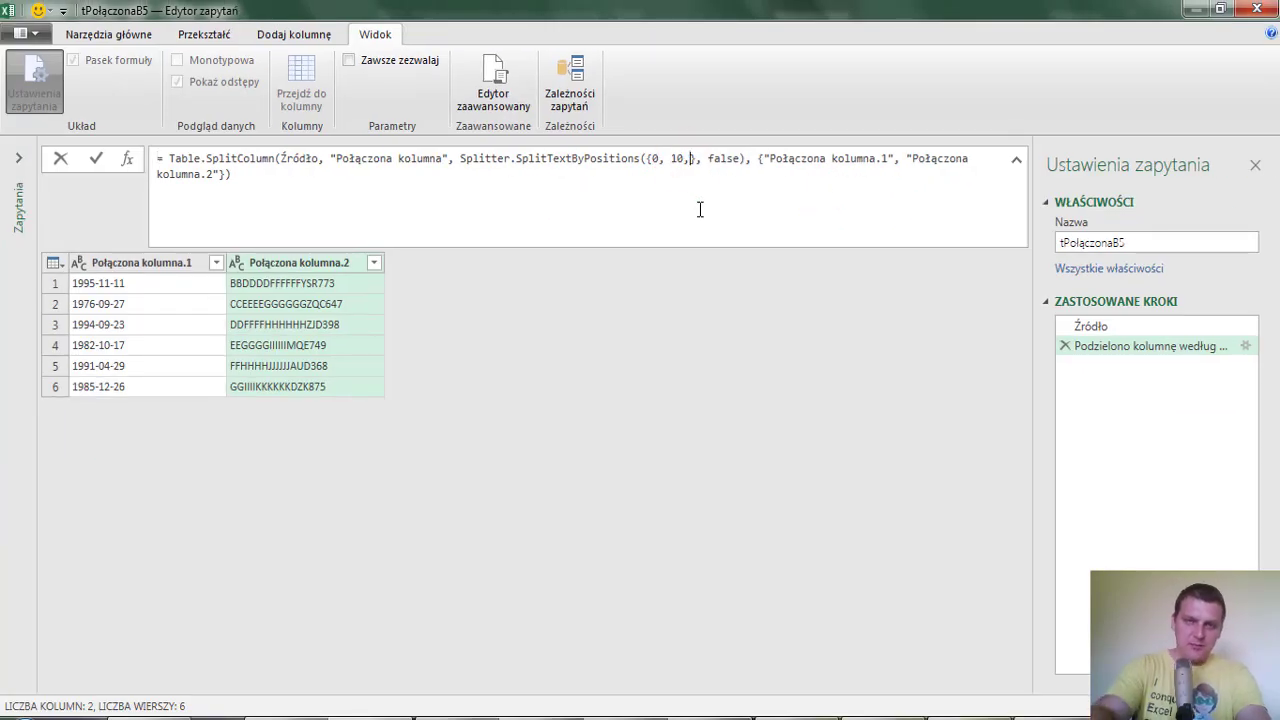
type("12")
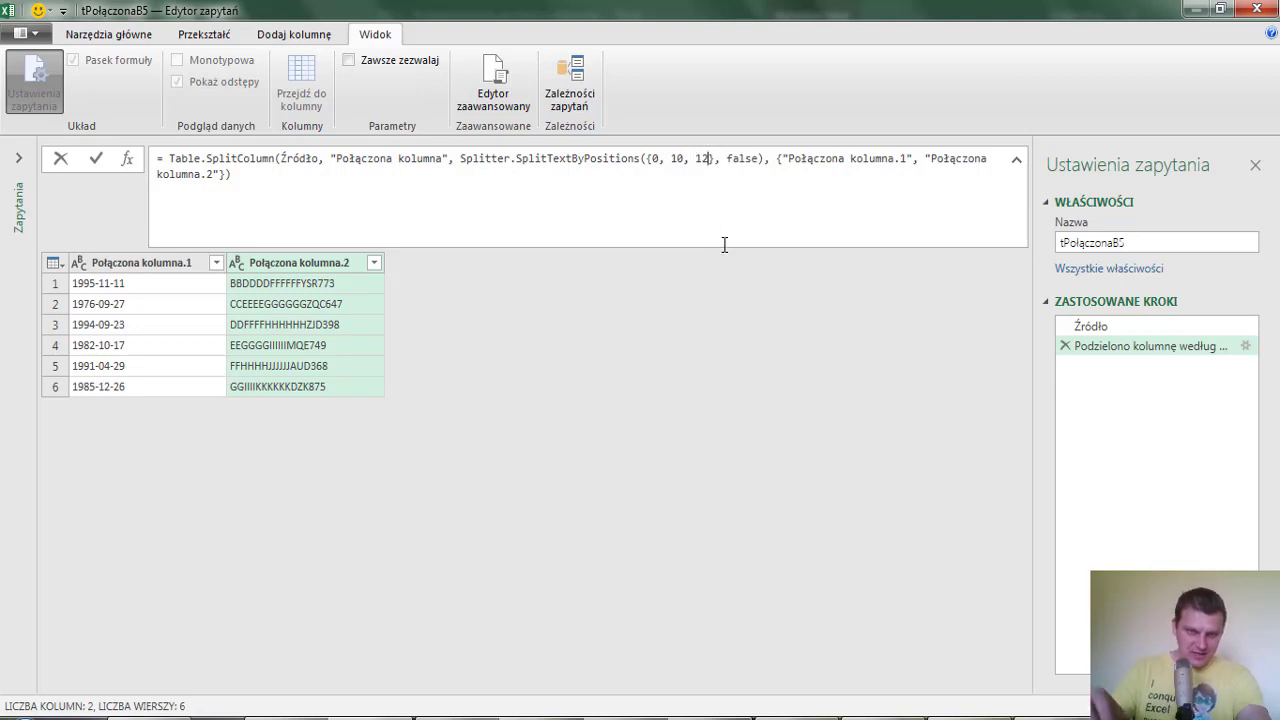
type(", 16, ")
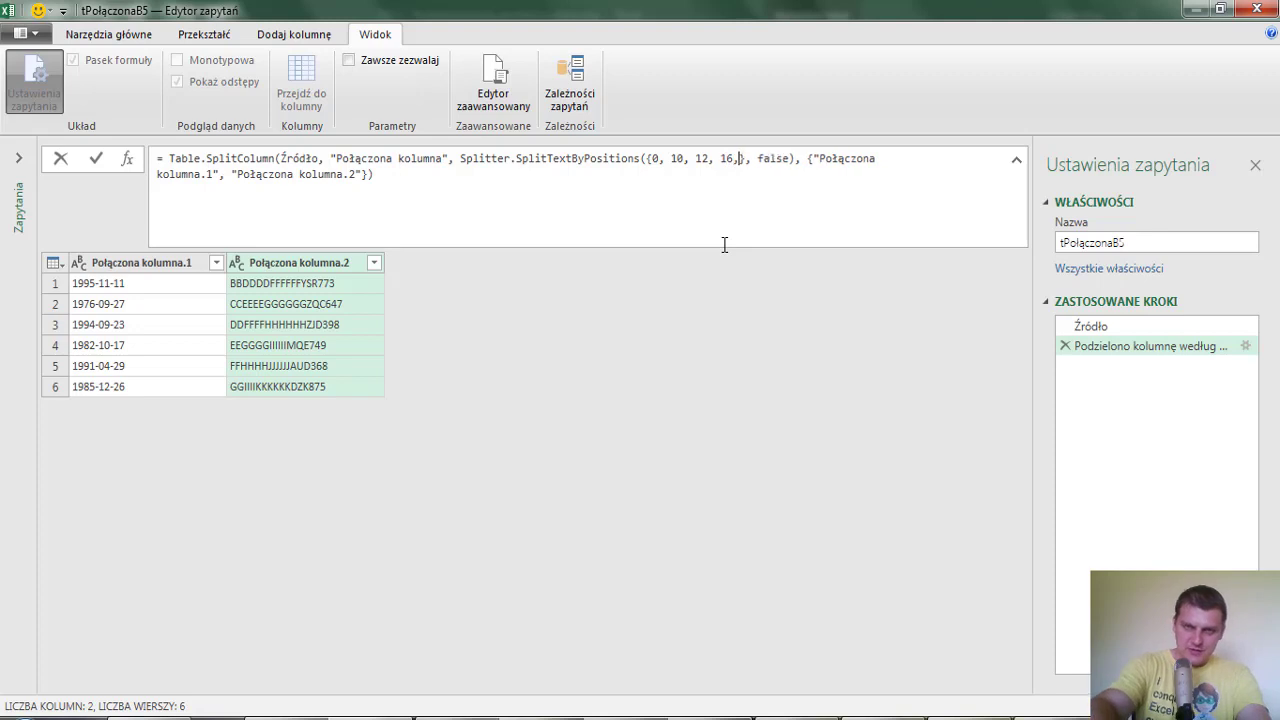
type("22, ")
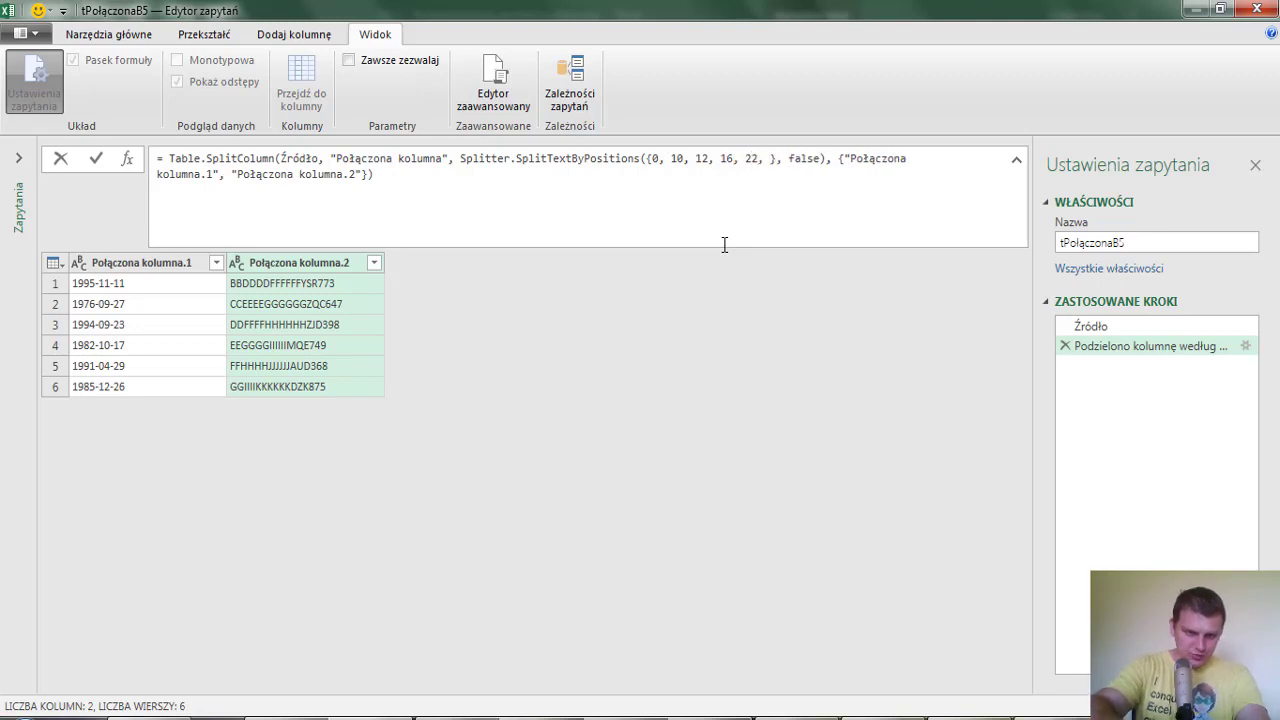
type("25, 28")
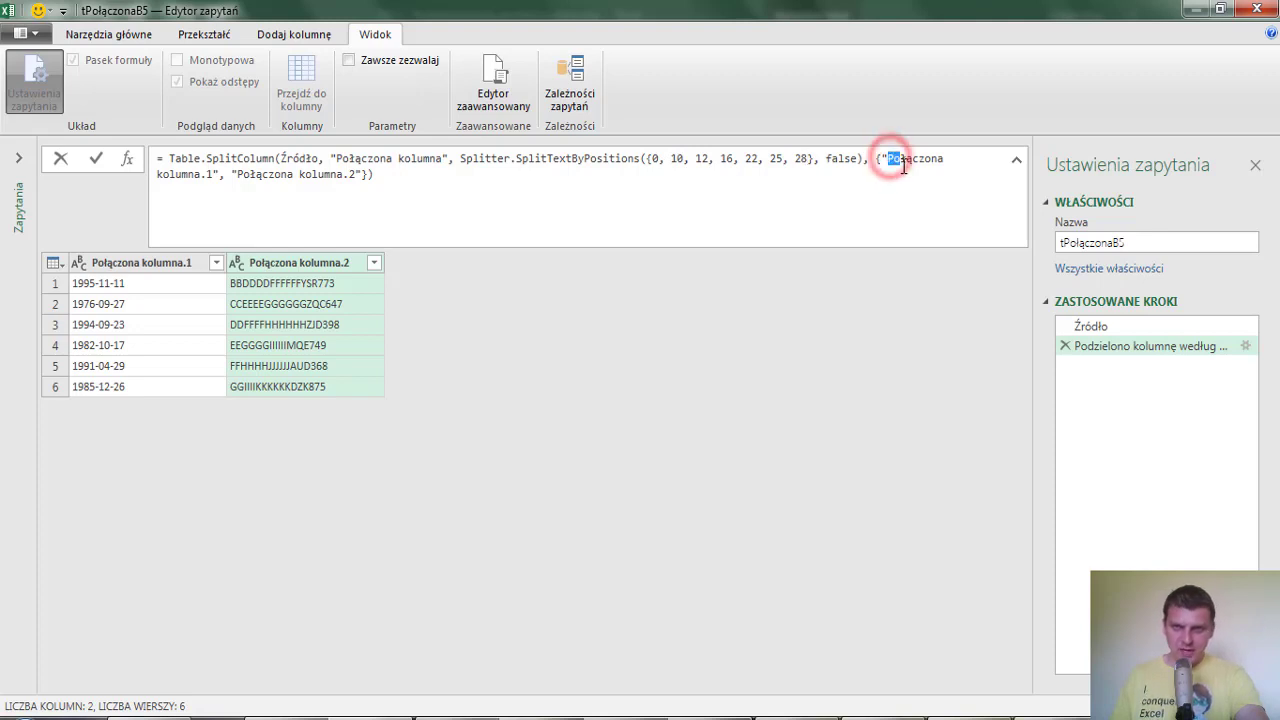
Rename Połączona kolumna.1 to k1 and select the second column name
left_click_drag(889, 158, 224, 200)
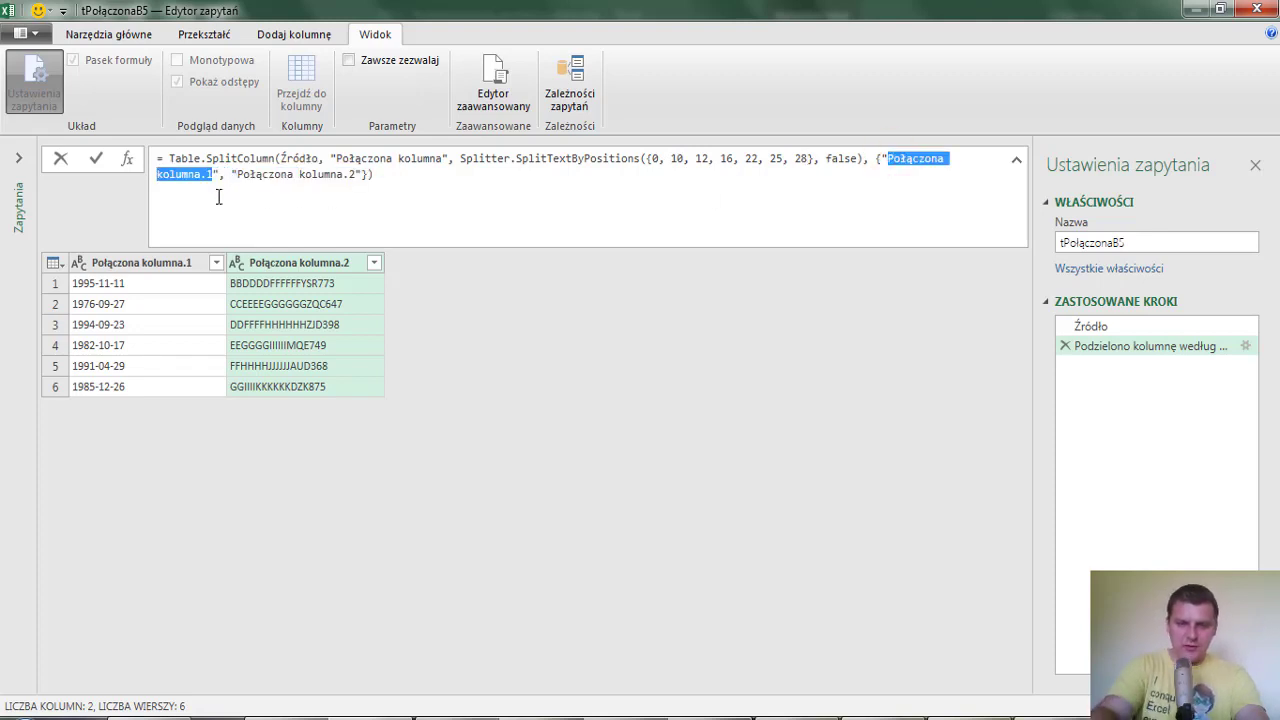
type("k1")
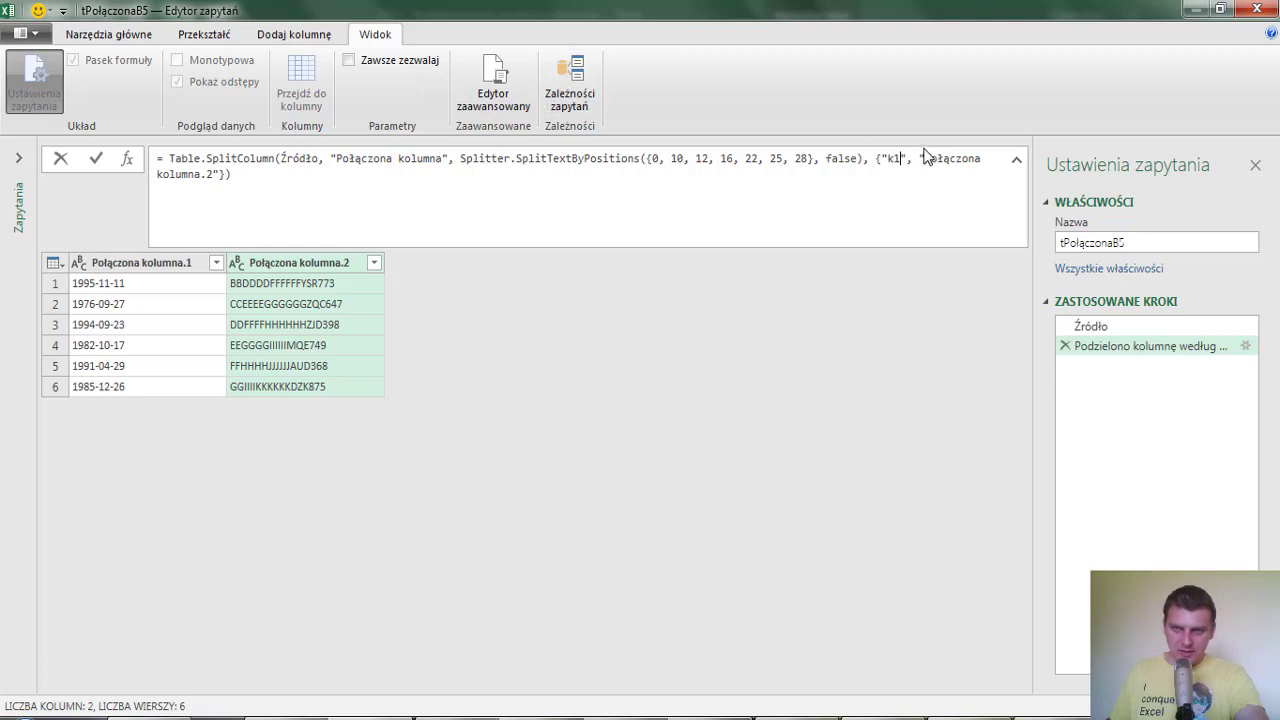
left_click_drag(926, 158, 220, 175)
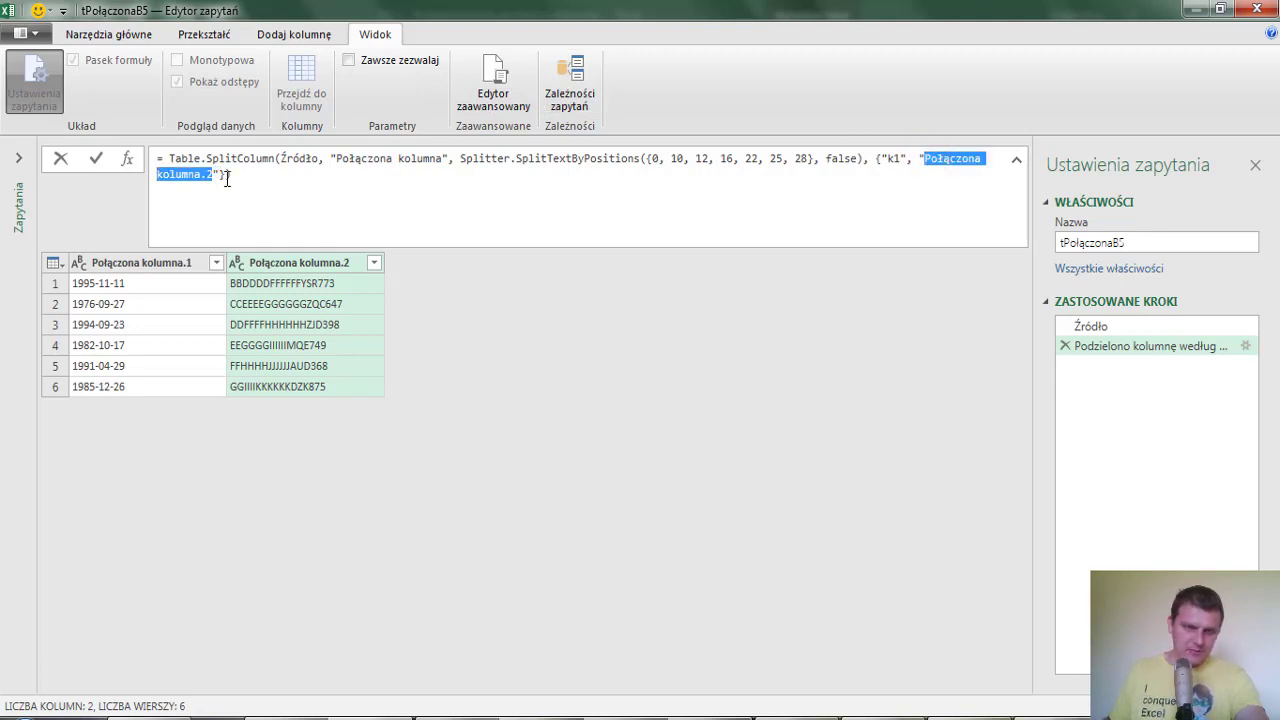
Rename the second column to k2, commit, and remove the automatic type-change step
type("k2")
key("Return")
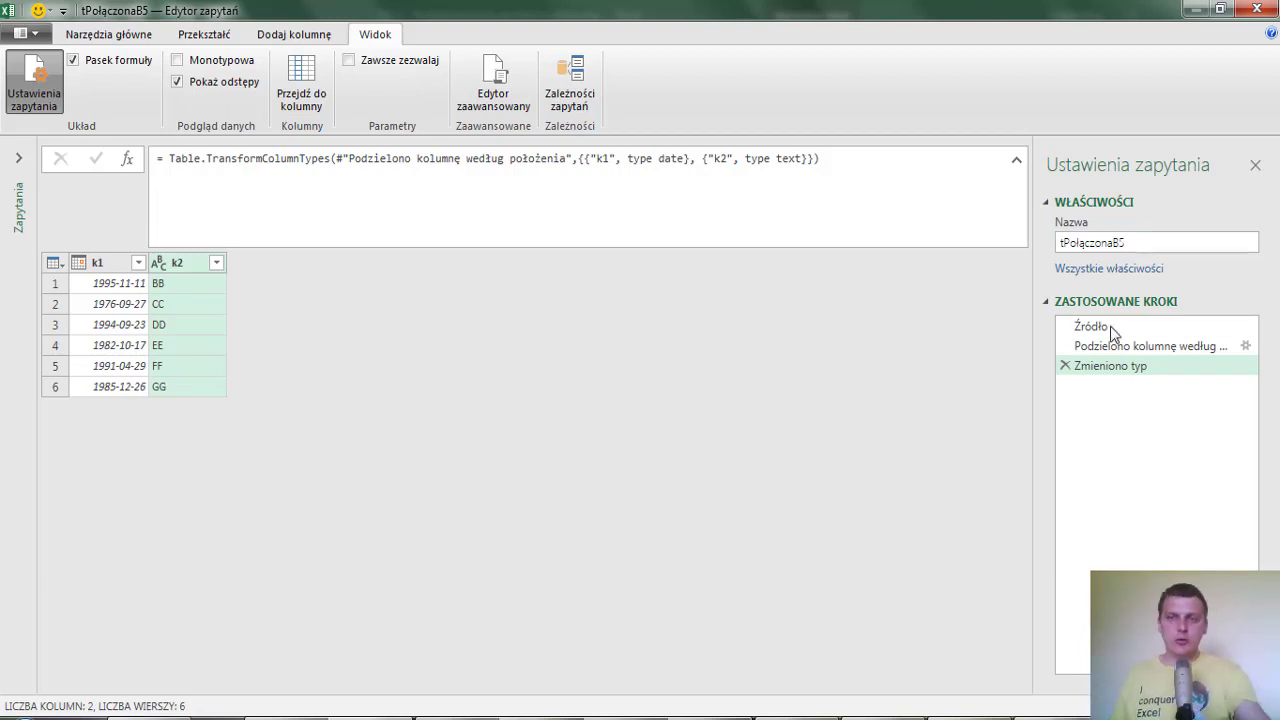
left_click(1065, 365)
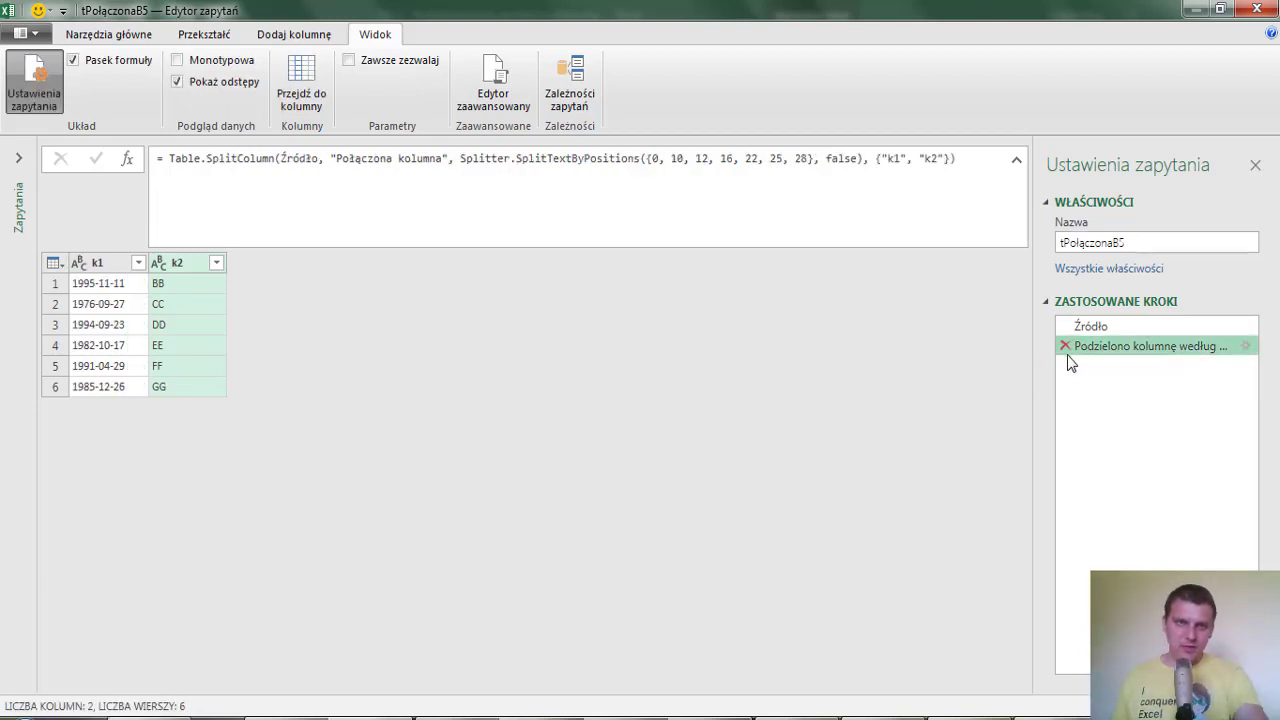
Extend the split's column name list with k3, k4, k5 and k6 and apply it
left_click(944, 159)
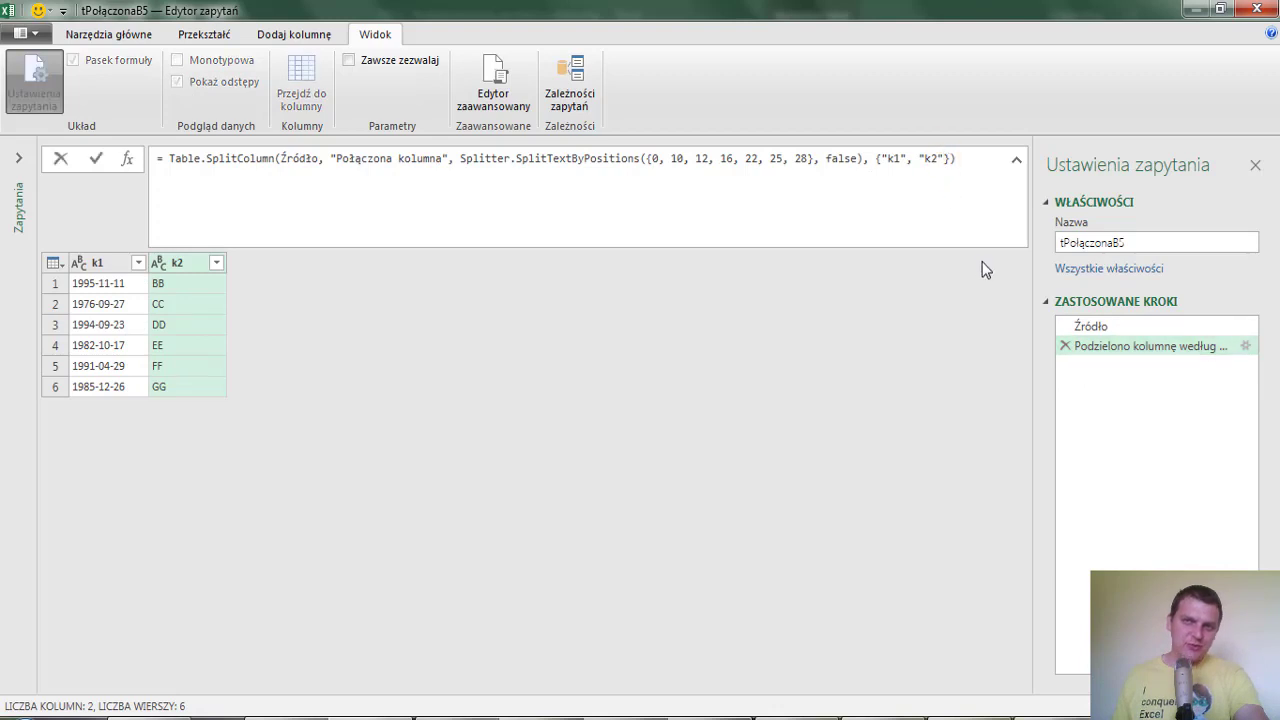
type(", \"k")
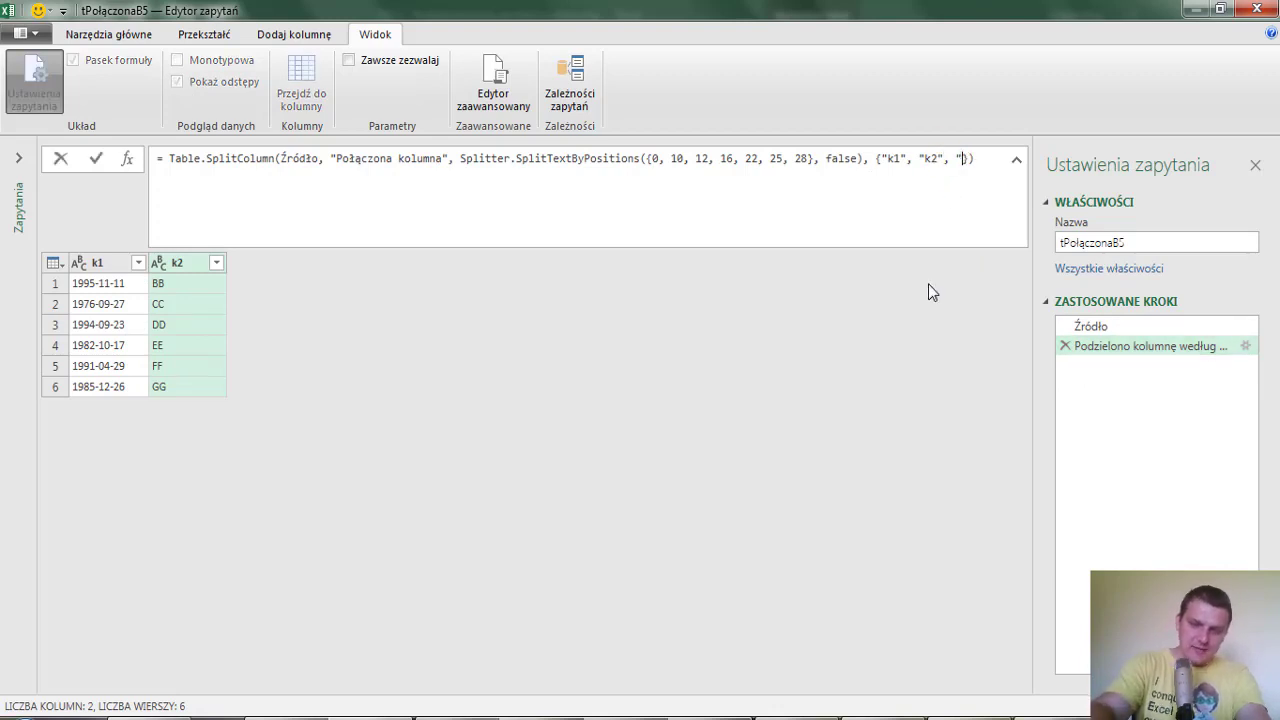
type("2")
key("BackSpace")
type("3")
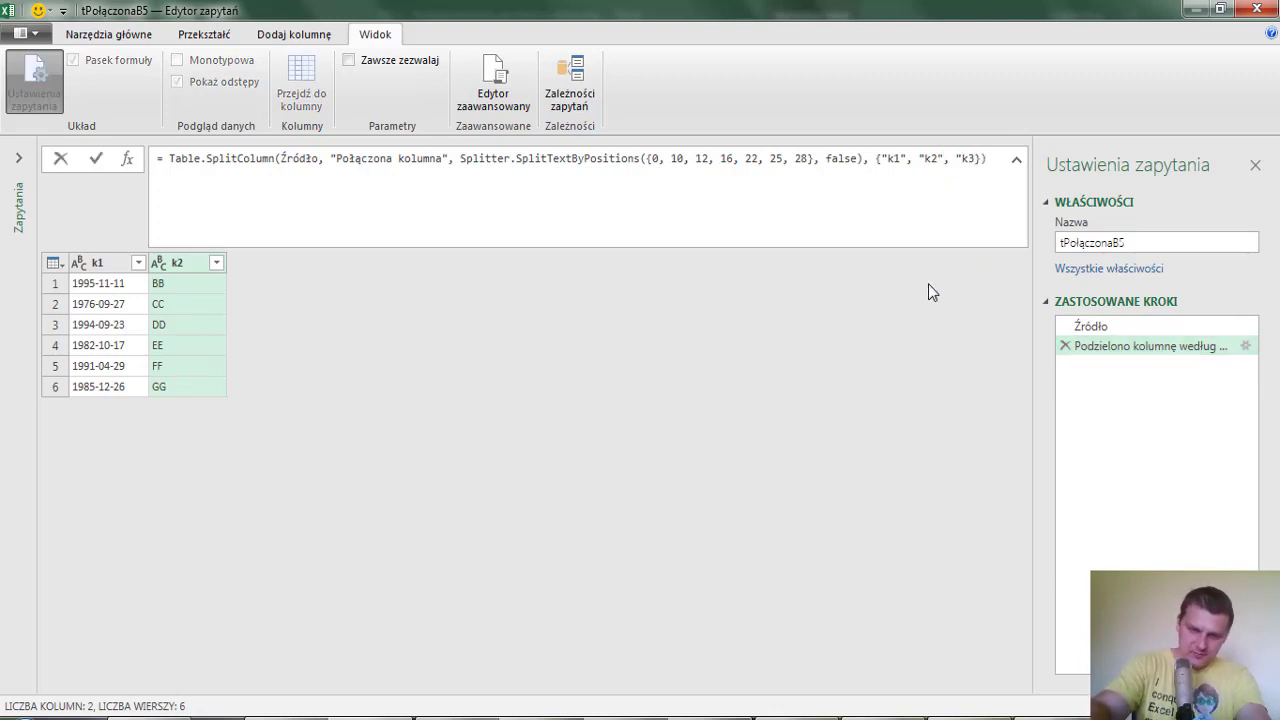
type("\", ")
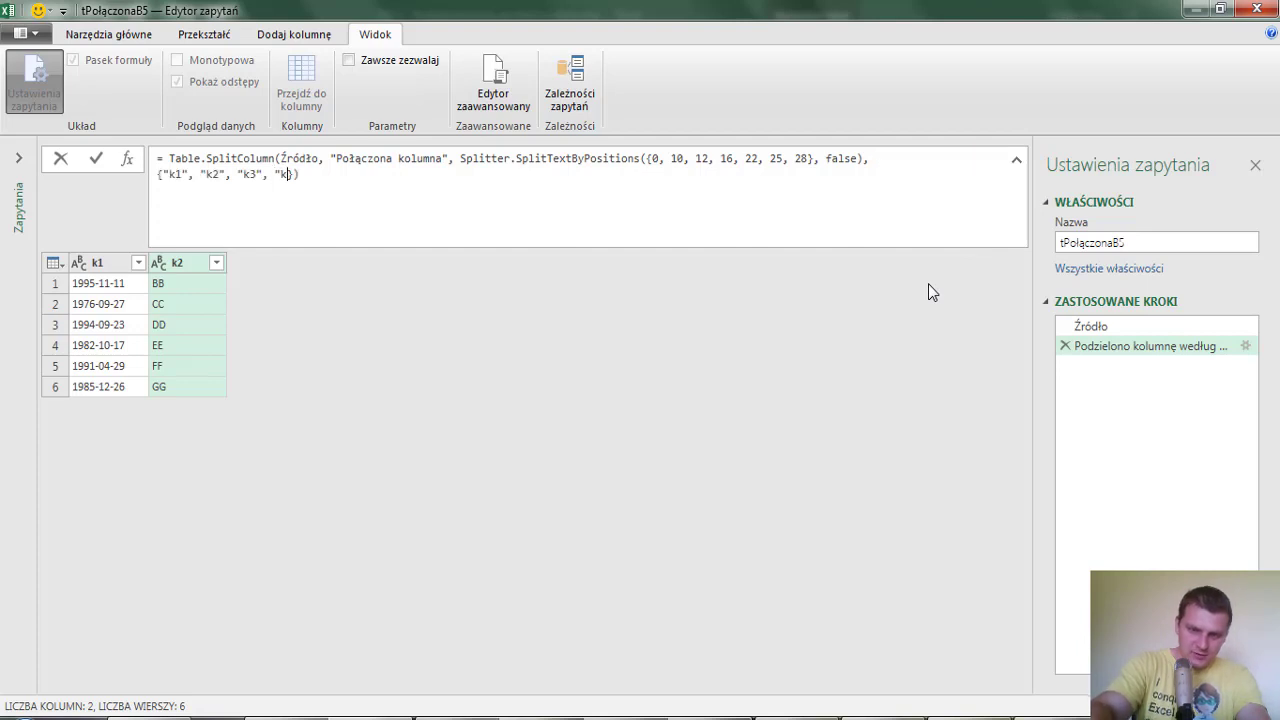
type("\",")
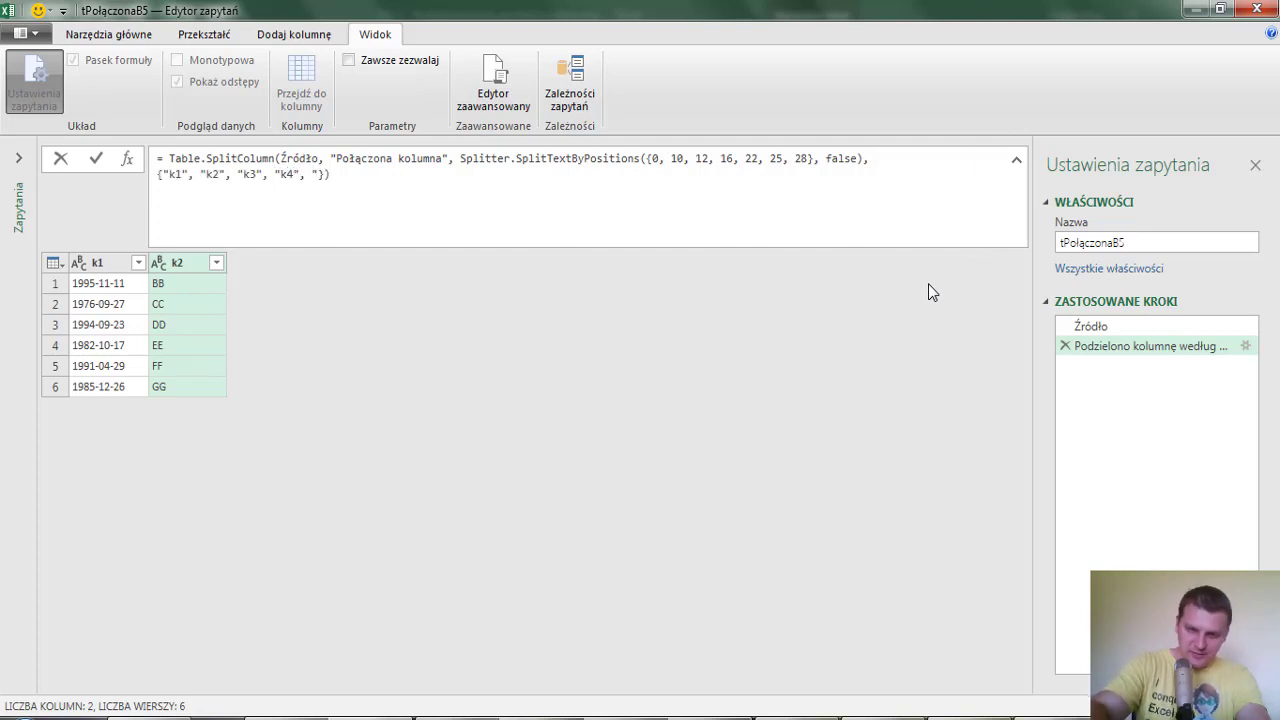
type("k4\", \"k5\", \"")
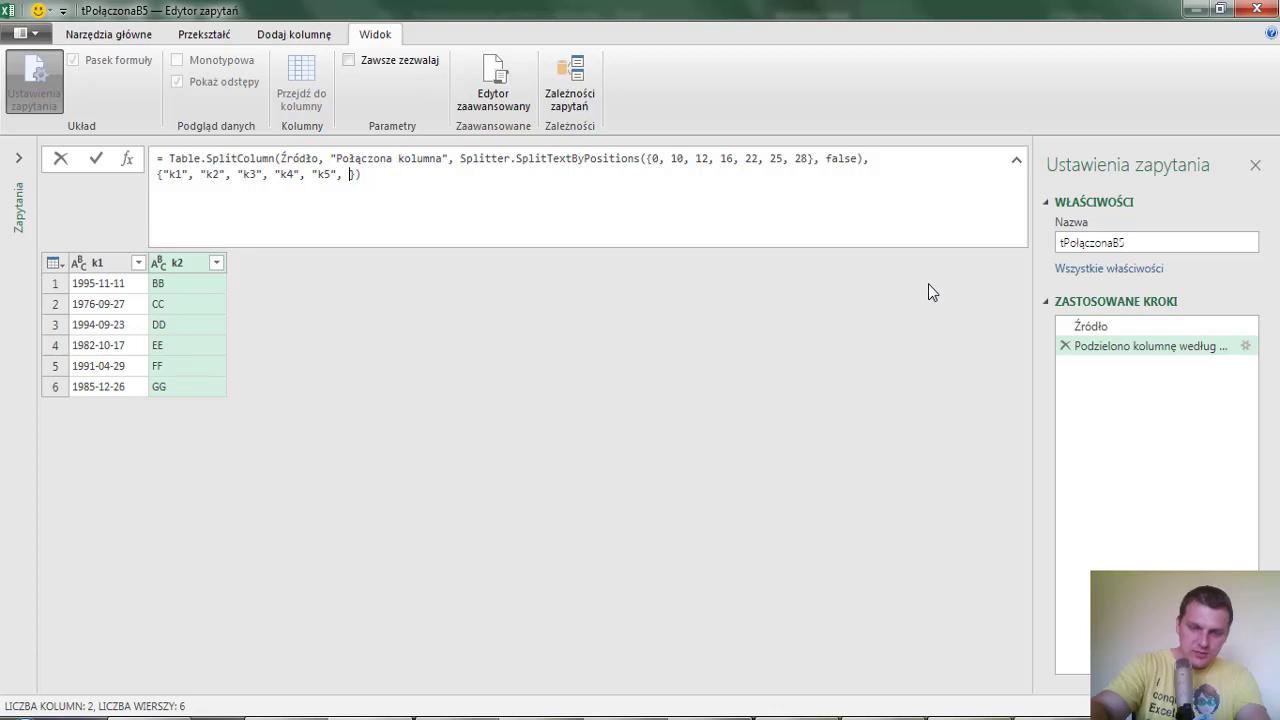
type("k6")
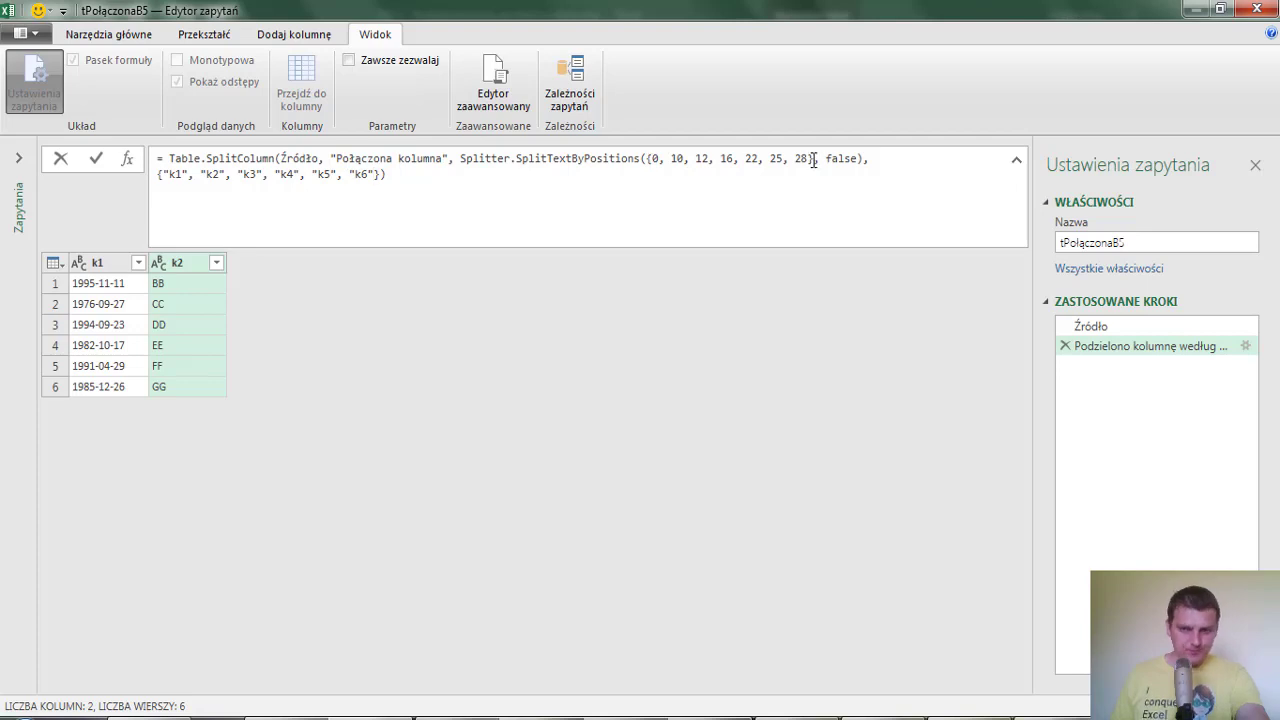
key("Return")
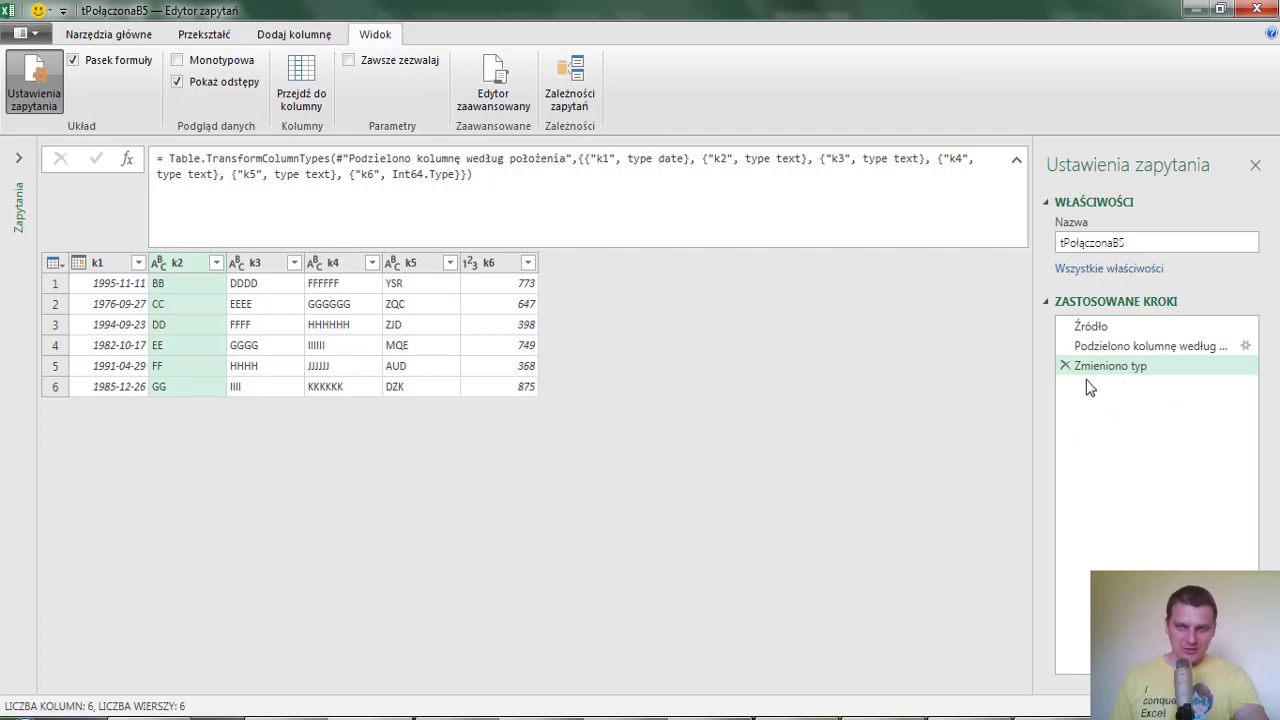
Close and load the query as a table into the existing sheet at cell B9
left_click(91, 268)
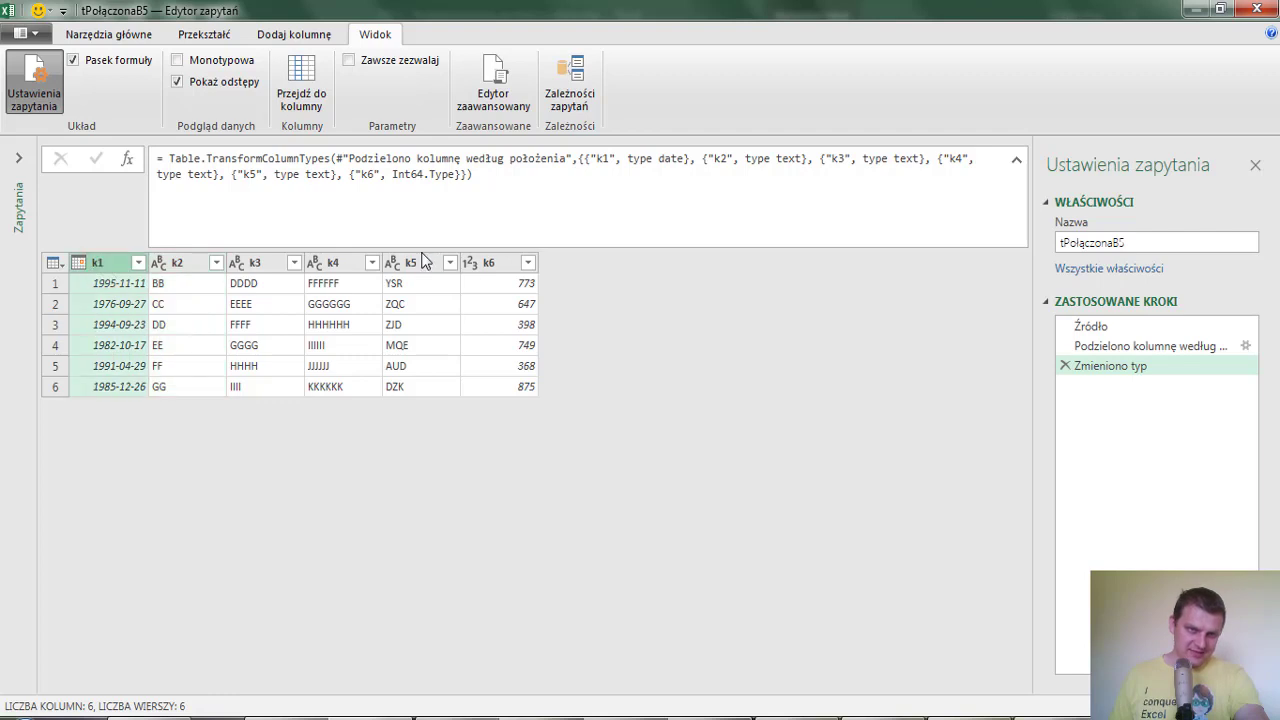
left_click(494, 265)
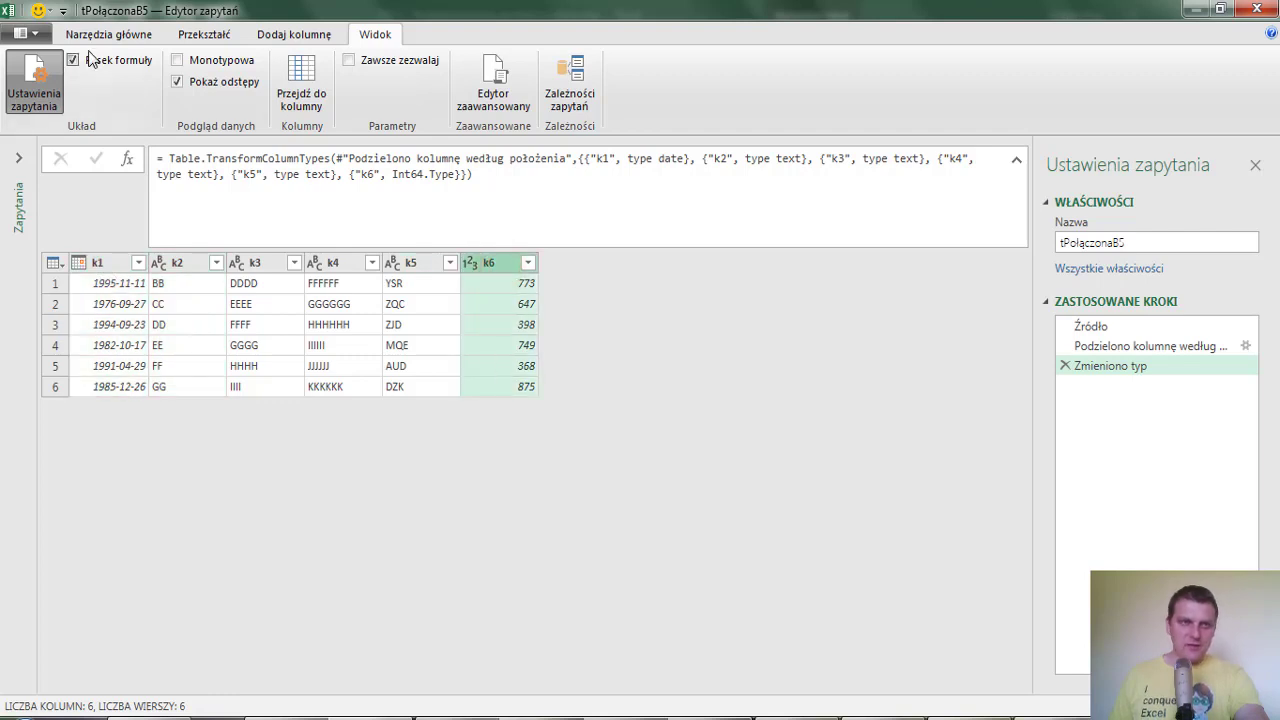
left_click(108, 34)
left_click(47, 107)
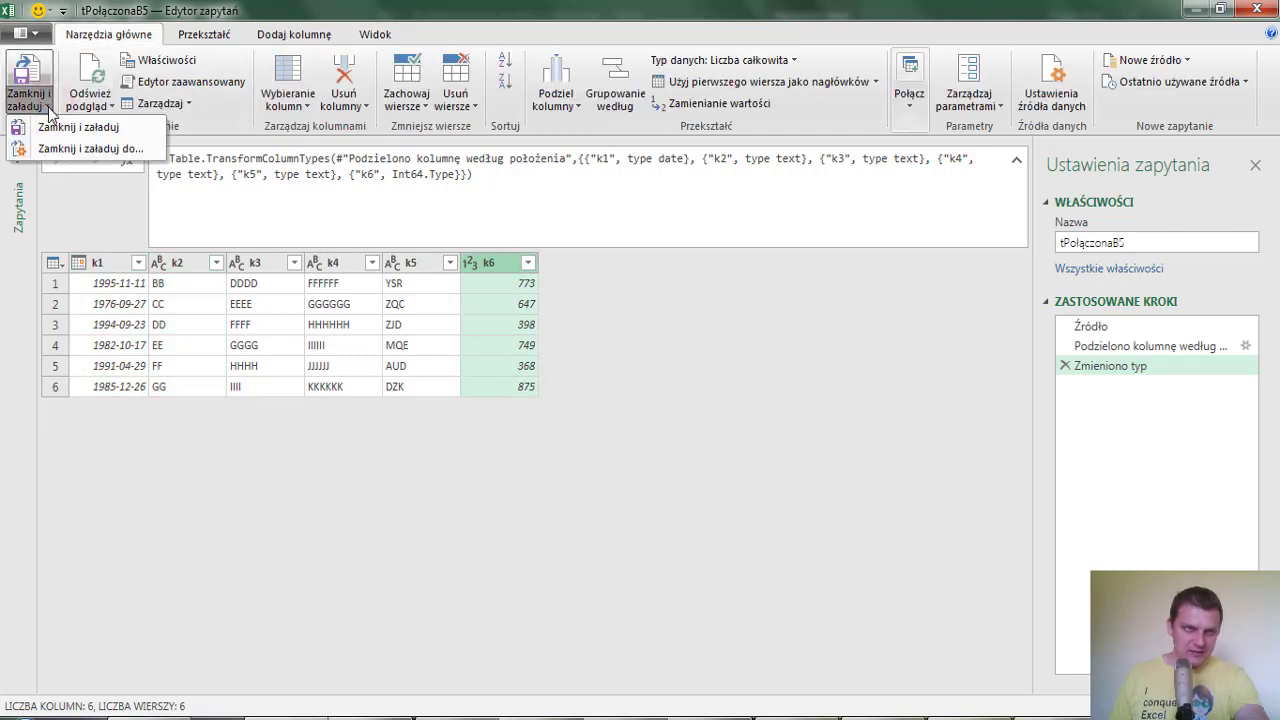
left_click(77, 150)
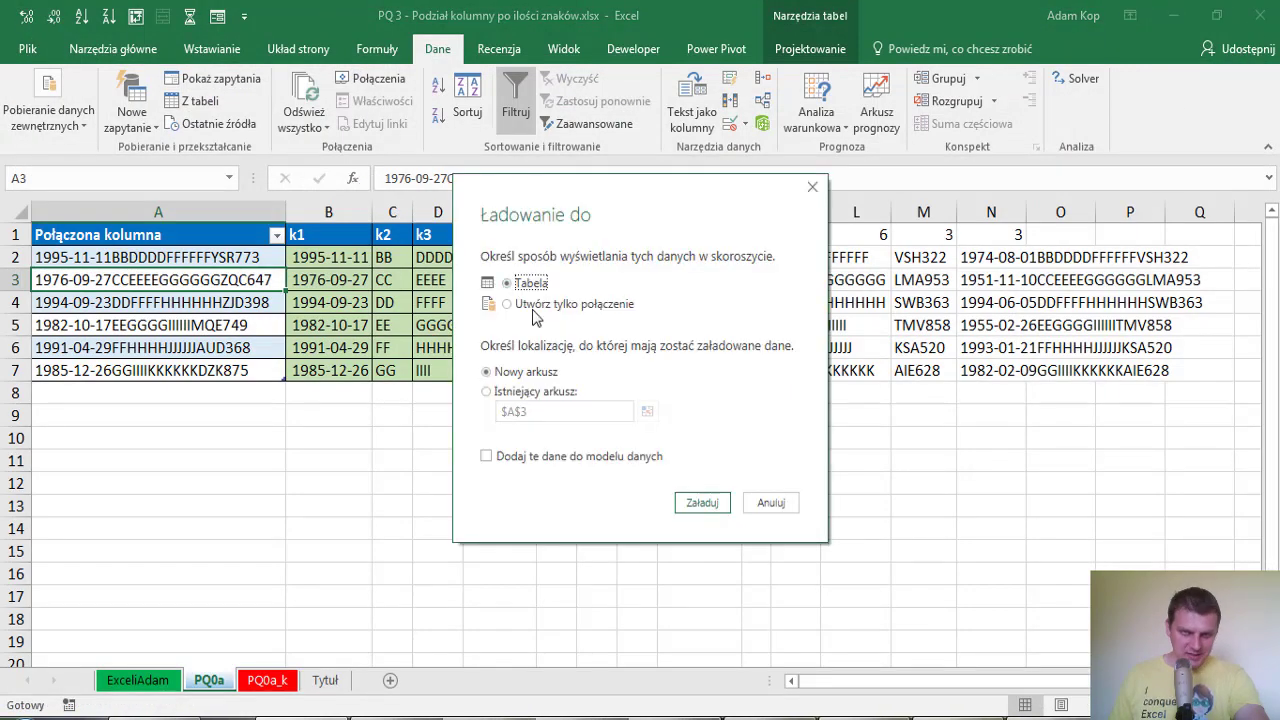
left_click(519, 393)
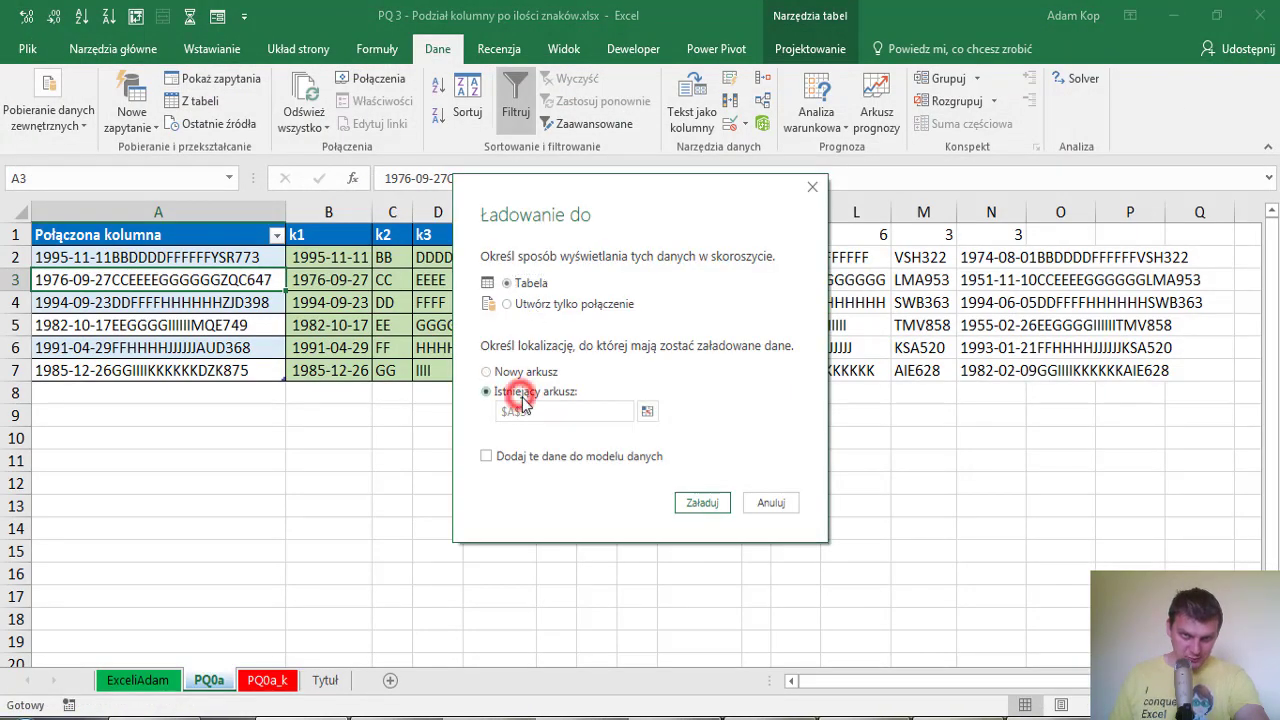
left_click(647, 411)
left_click(322, 416)
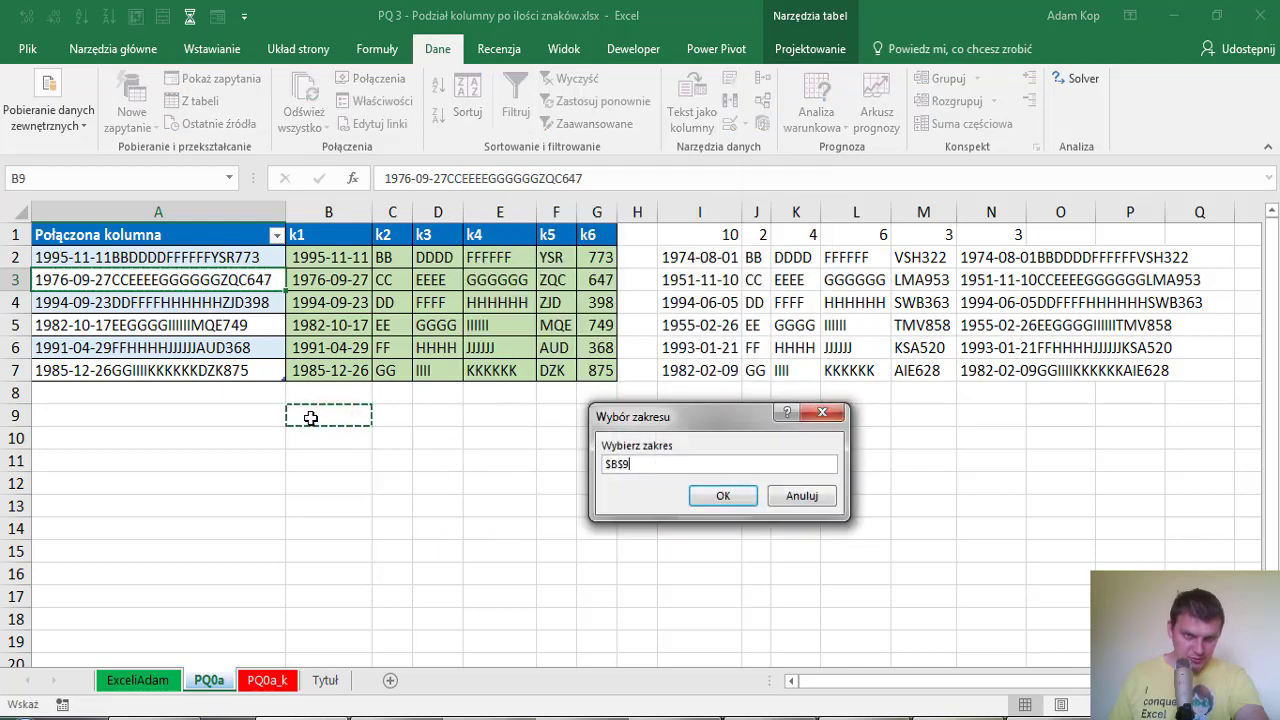
left_click(725, 500)
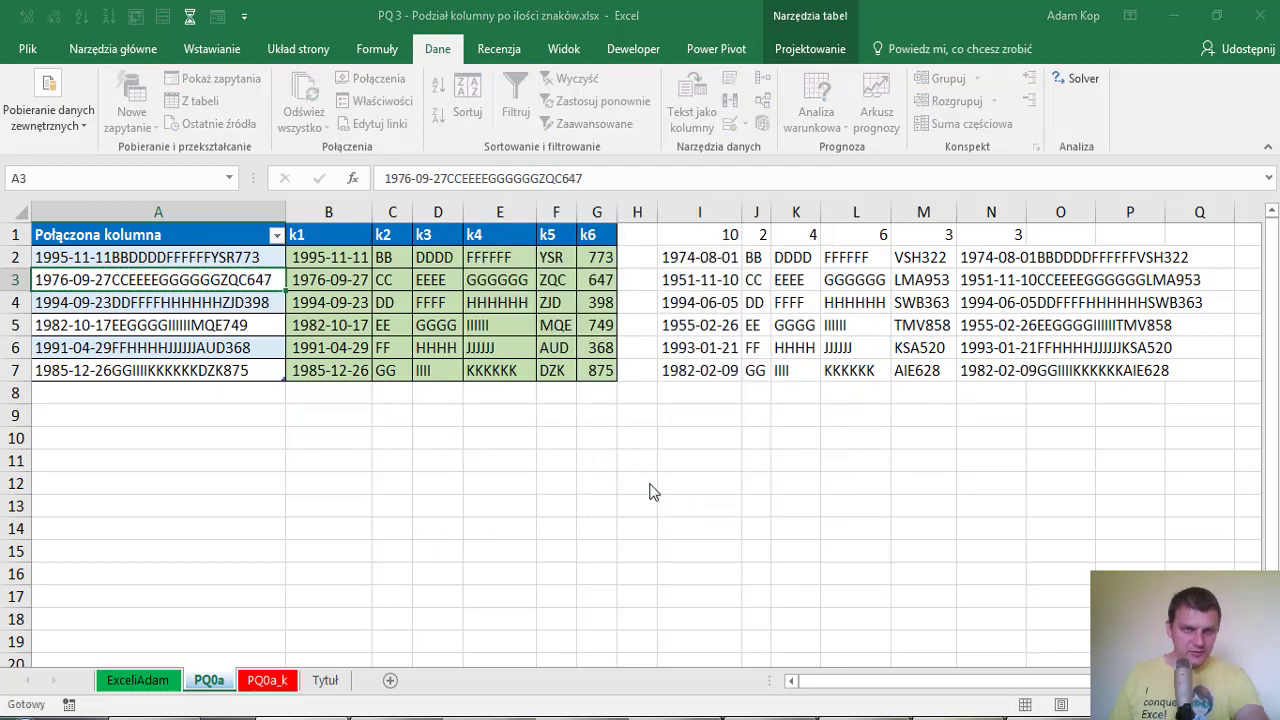
Load the k1–k6 query table at B9 and copy the generated texts in N2:N7
left_click(699, 504)
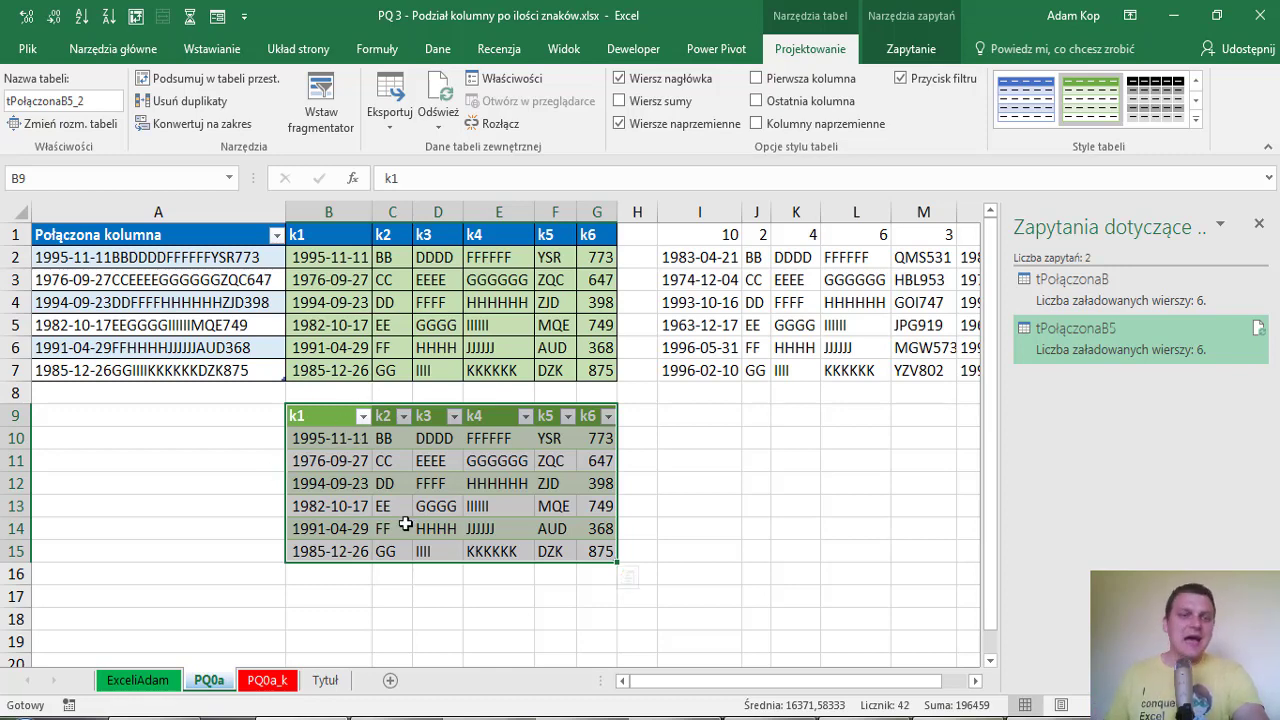
left_click_drag(720, 681, 745, 681)
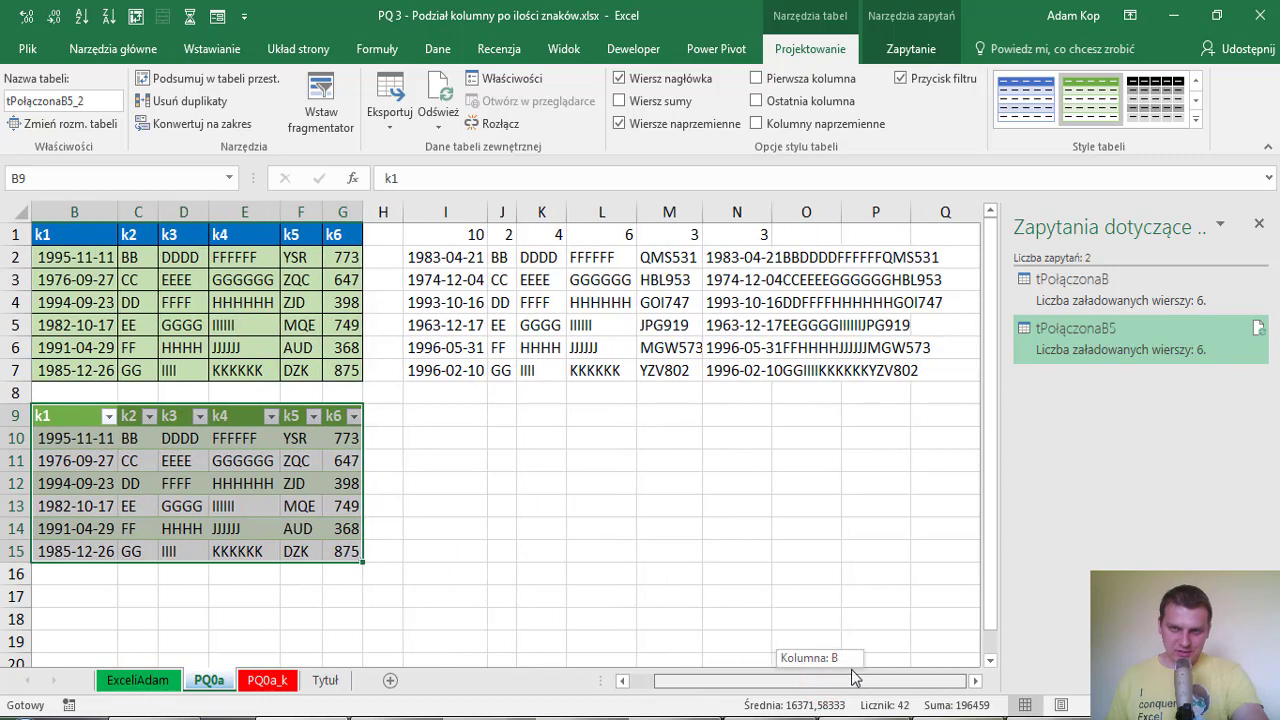
left_click_drag(728, 262, 730, 372)
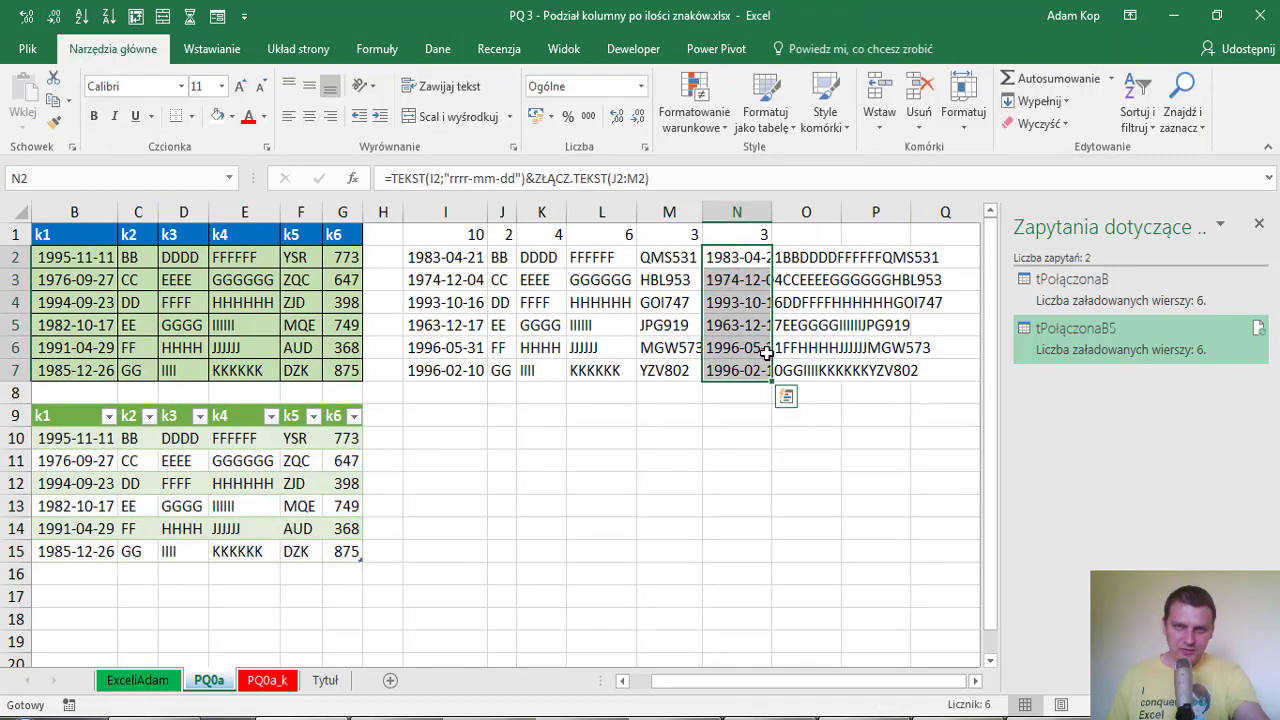
key("ctrl+c")
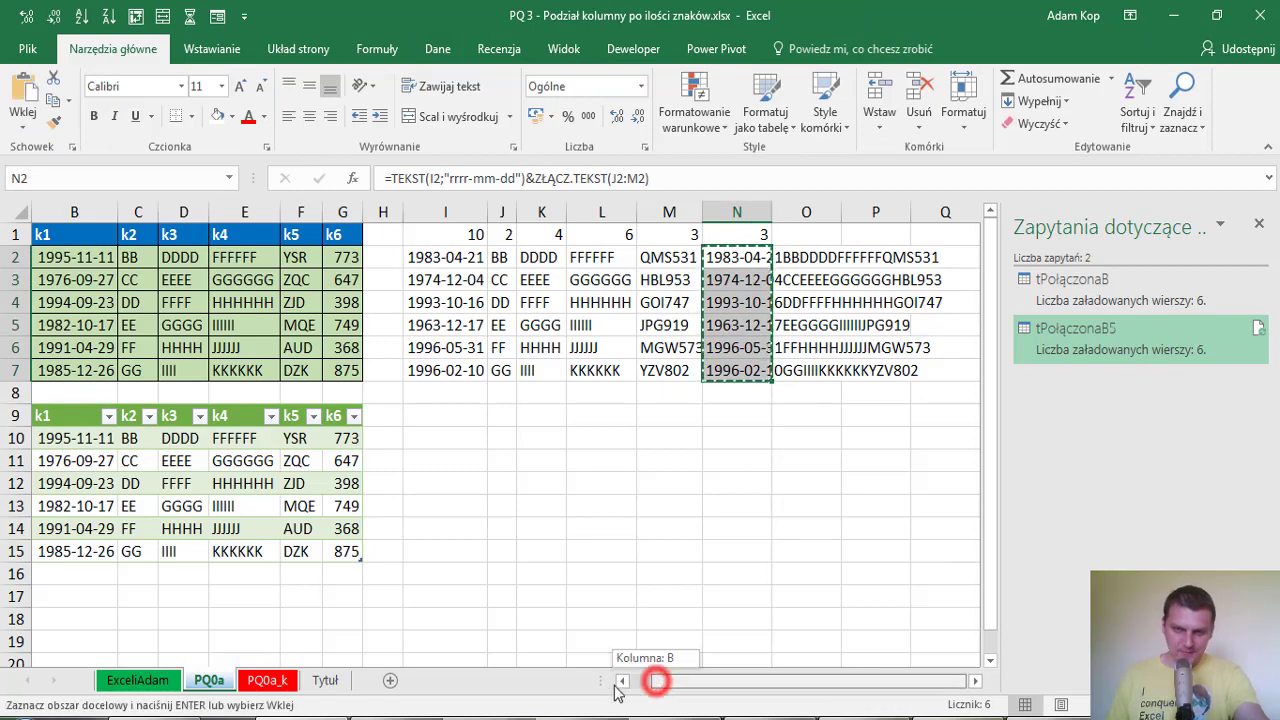
Paste the texts into A2:A7 as values and refresh the query table with them
left_click_drag(651, 681, 625, 681)
right_click(178, 258)
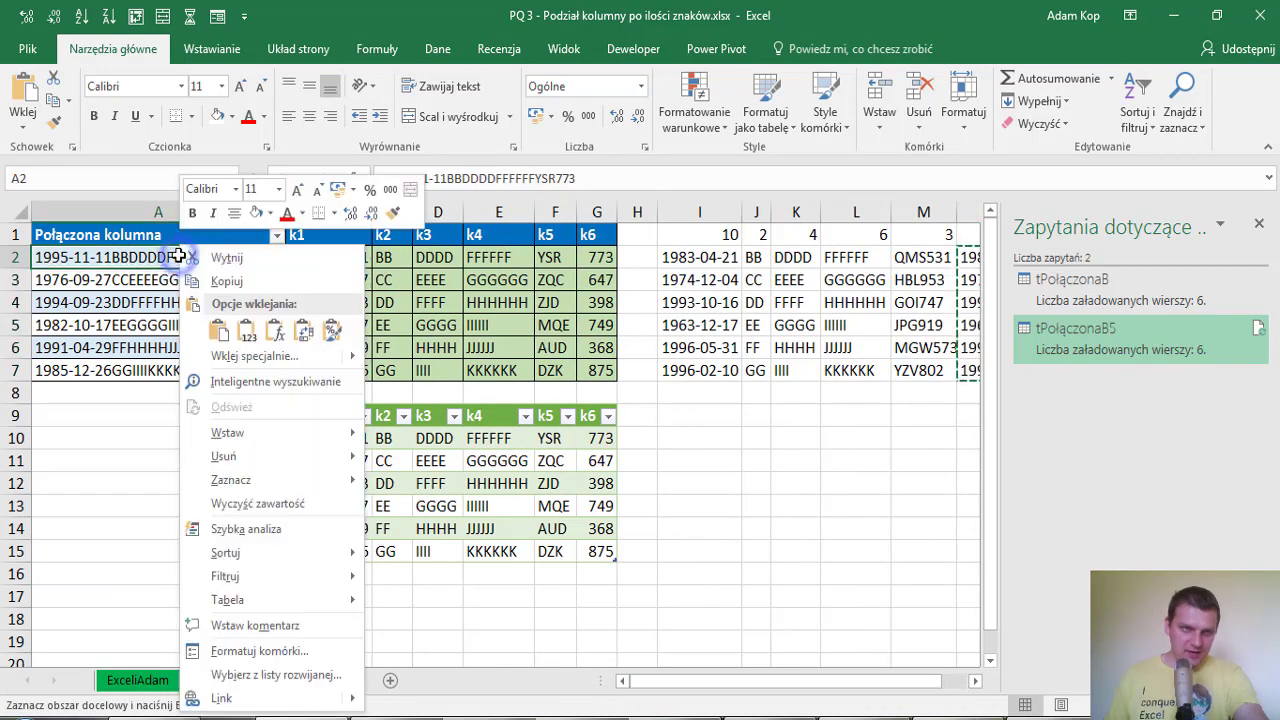
left_click(245, 328)
left_click(423, 479)
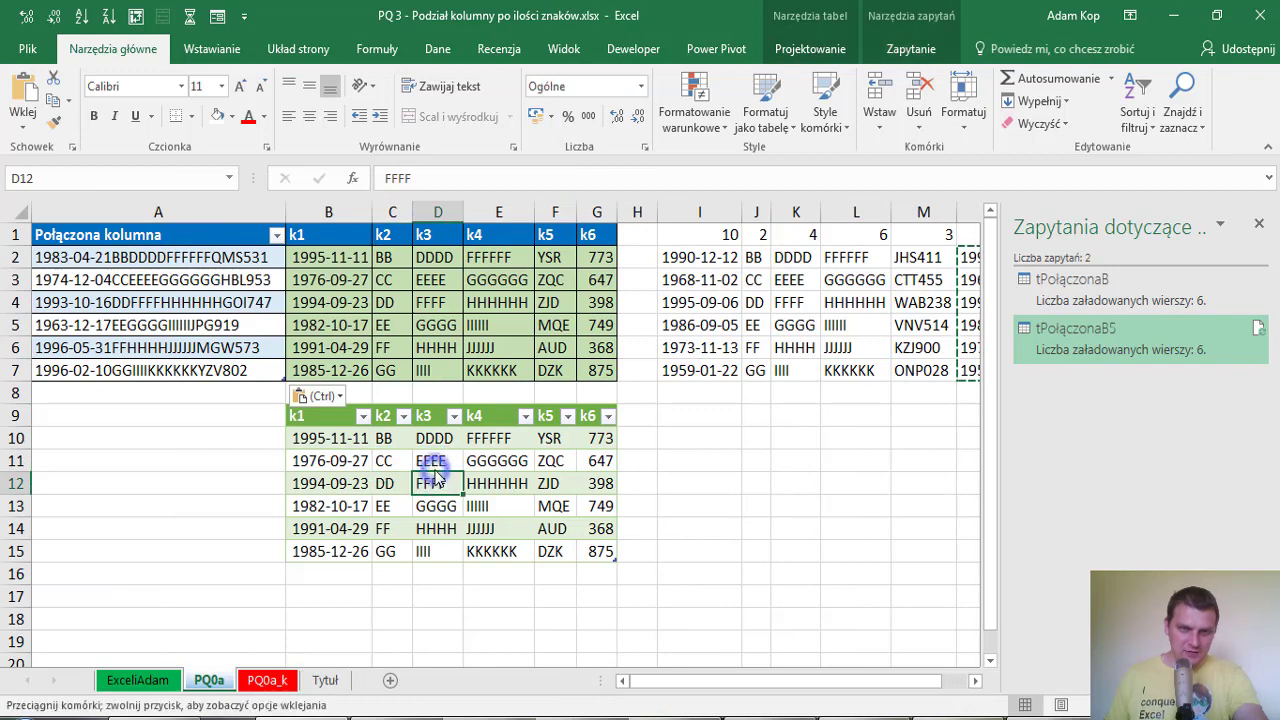
right_click(430, 481)
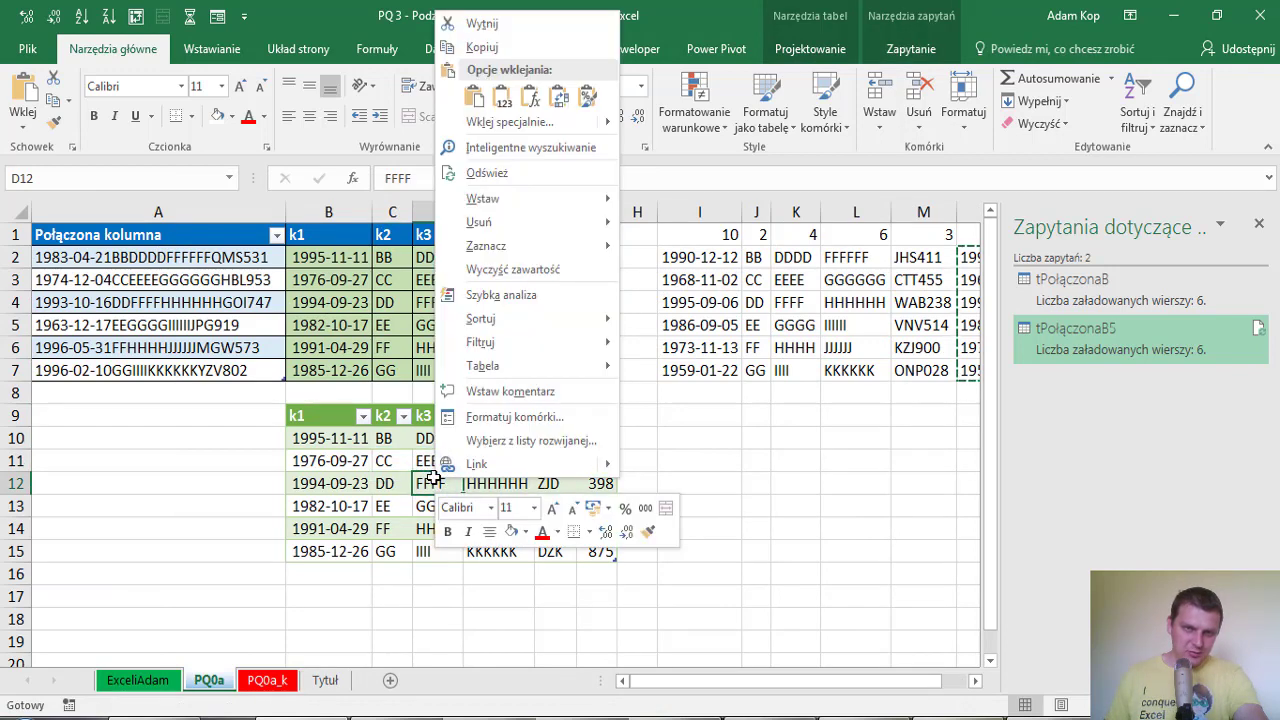
left_click(498, 174)
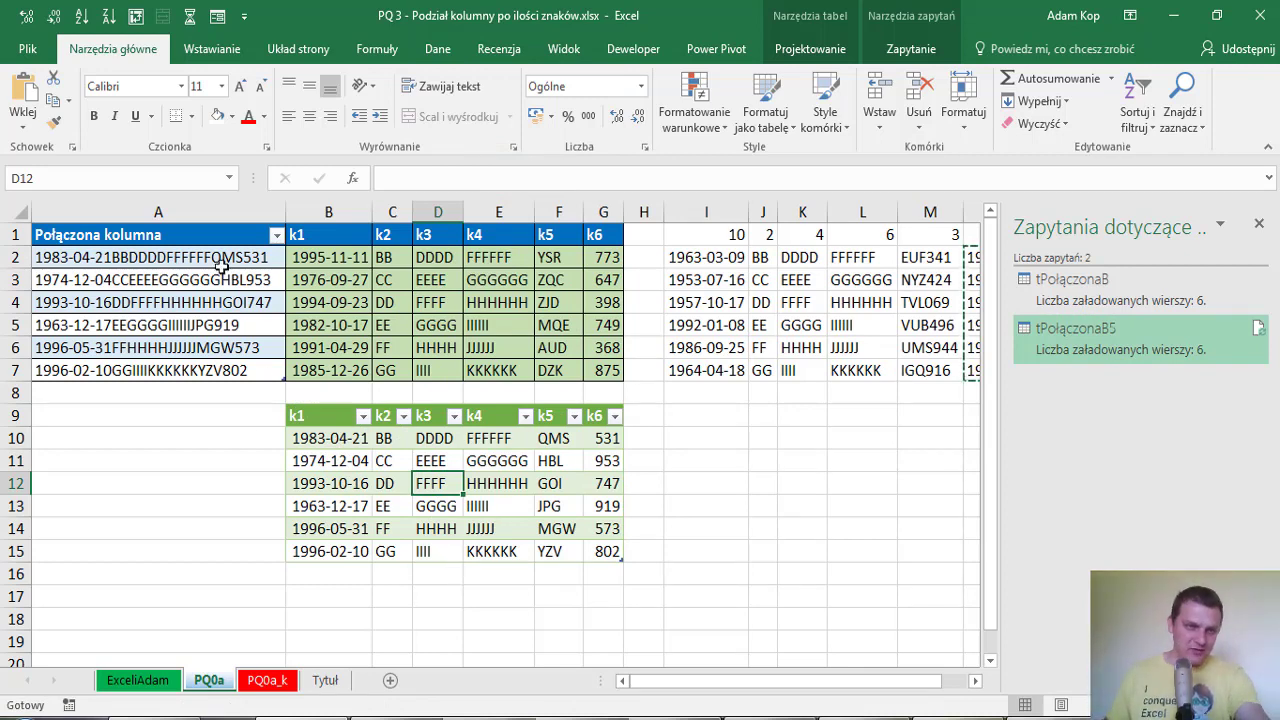
left_click_drag(221, 265, 214, 366)
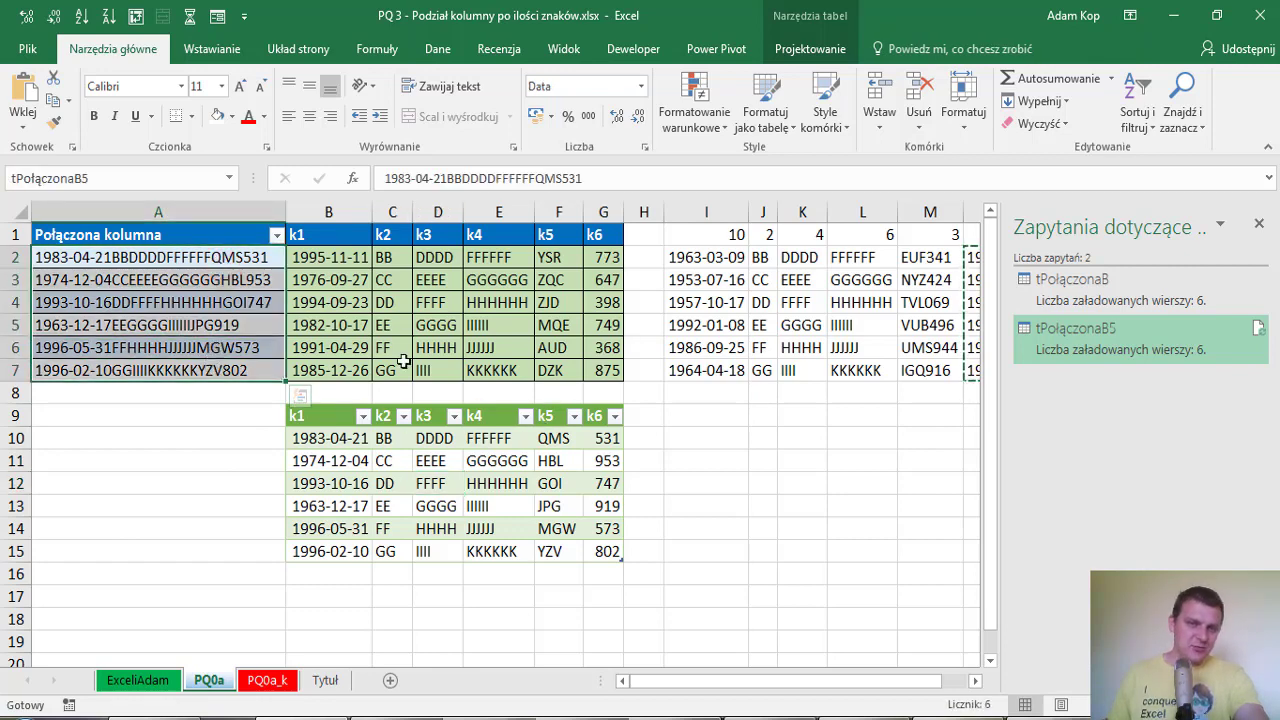
left_click(455, 460)
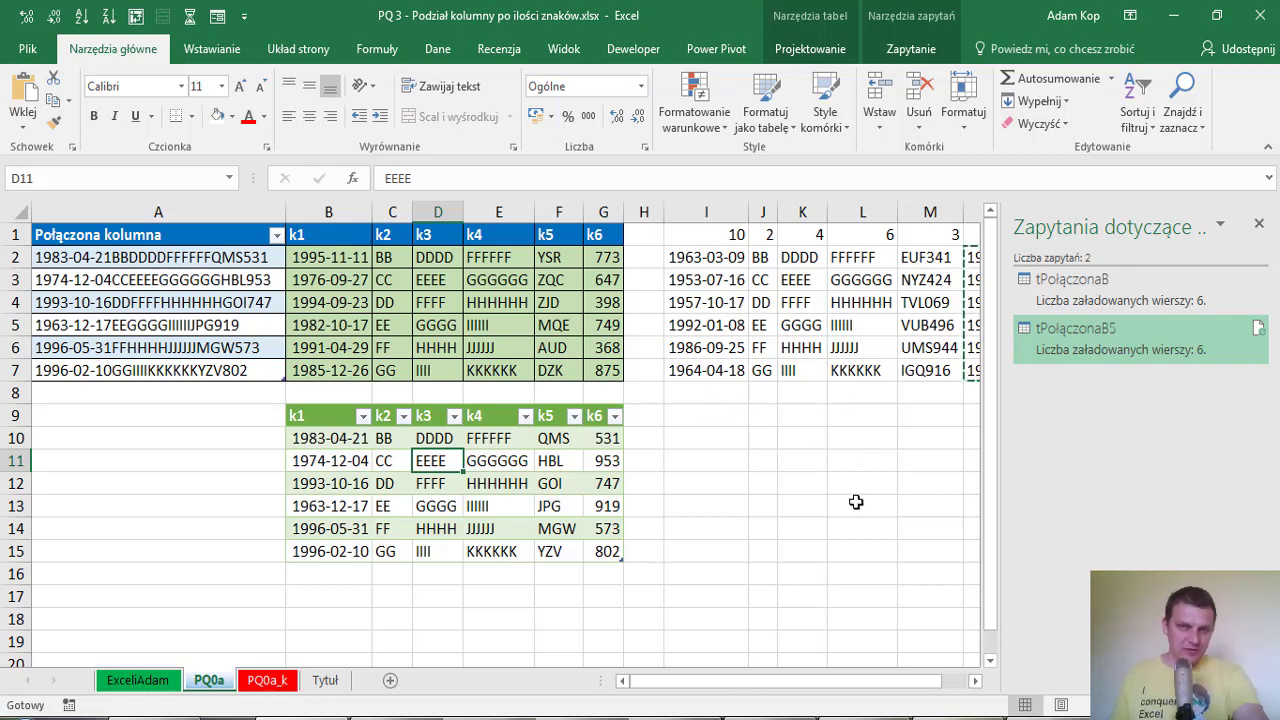
Try widths 12 and 16 in J1:K1, then undo both to restore 2 and 4
left_click(975, 681)
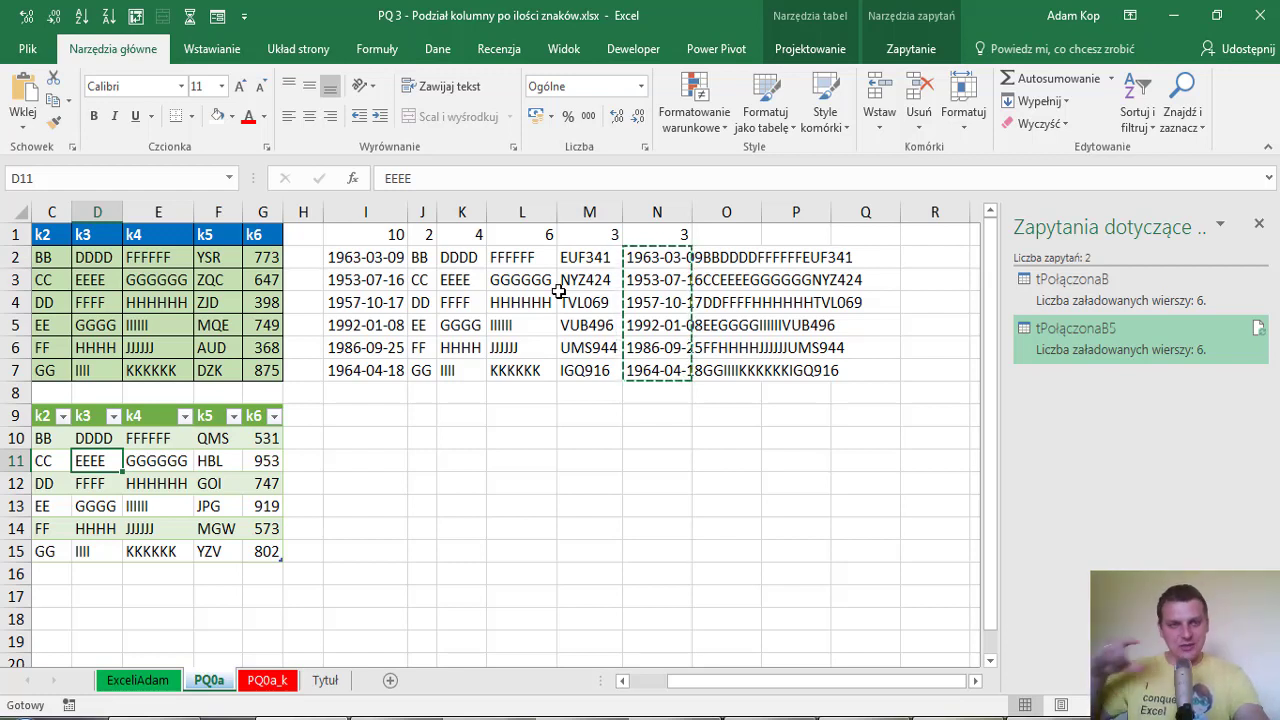
left_click(392, 234)
left_click(463, 234)
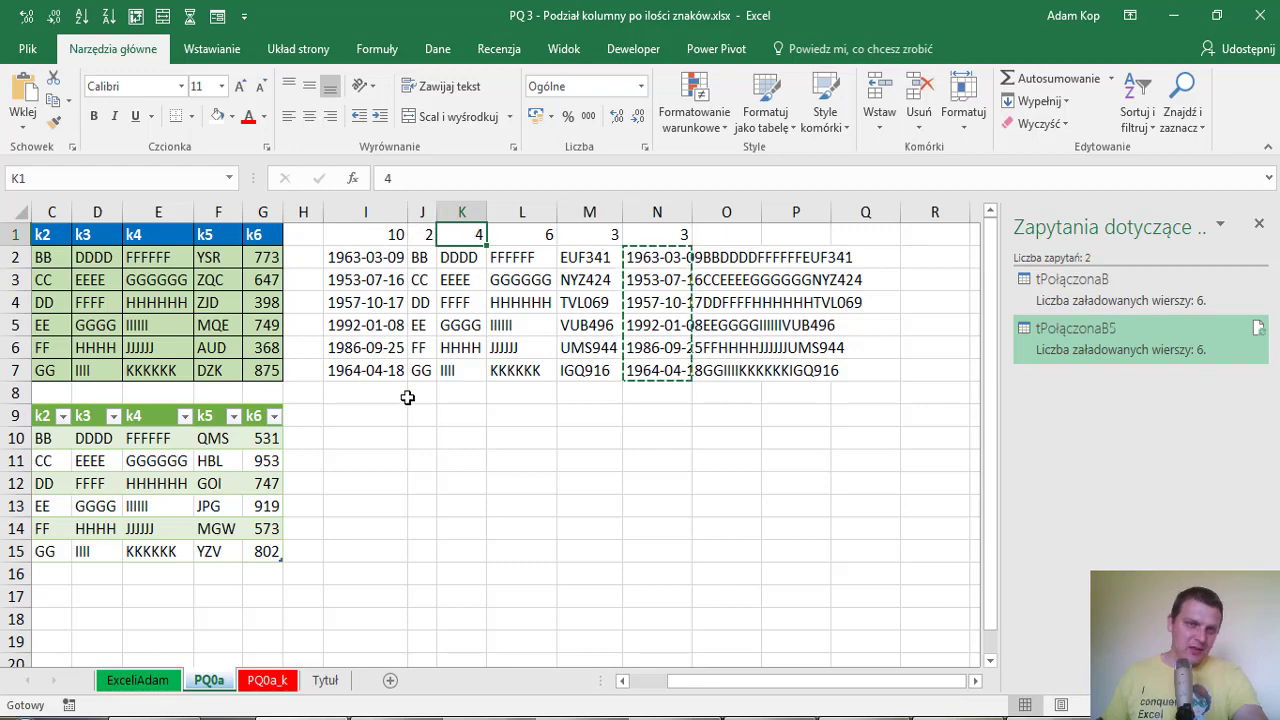
left_click(433, 237)
type("12")
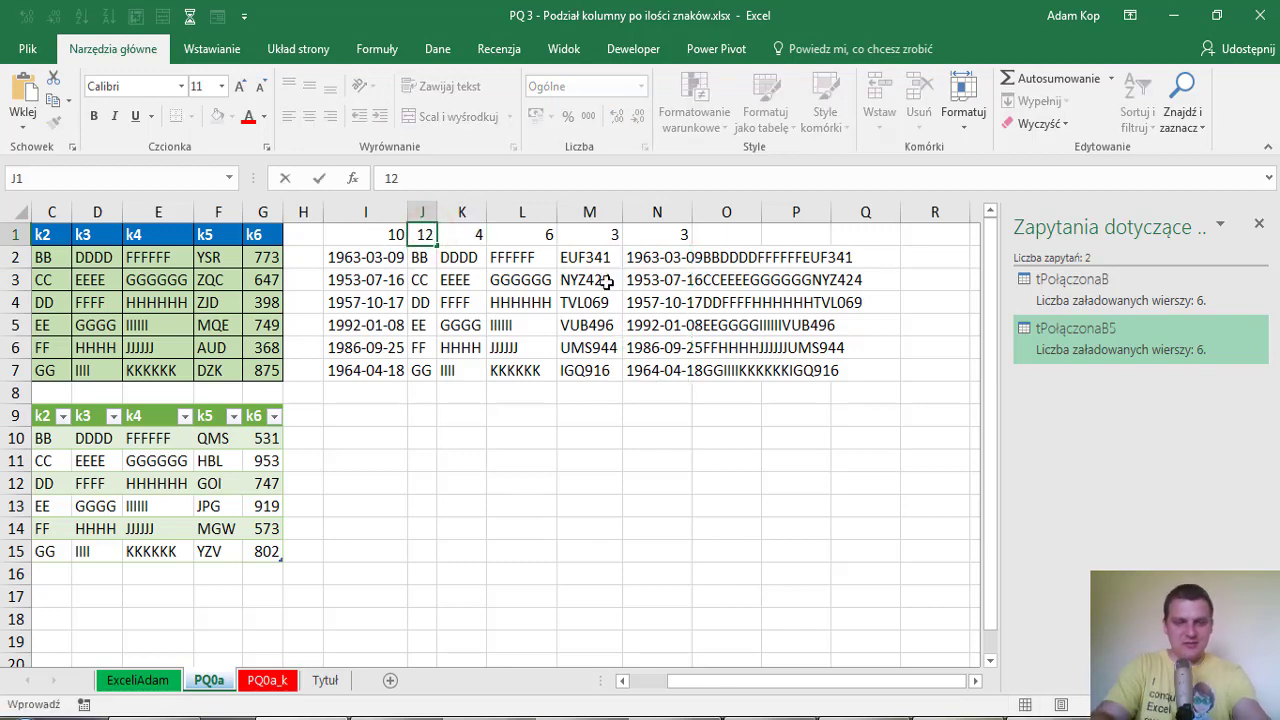
key("Tab")
type("16")
key("Return")
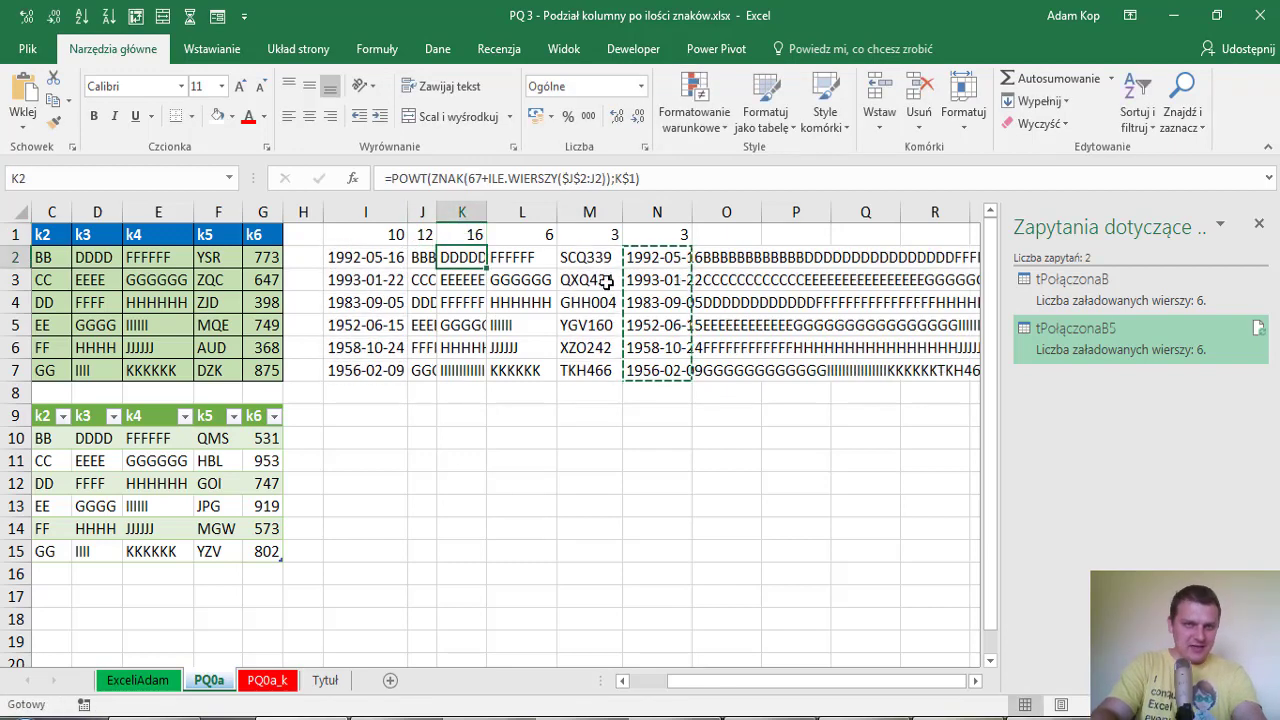
key("ctrl+z")
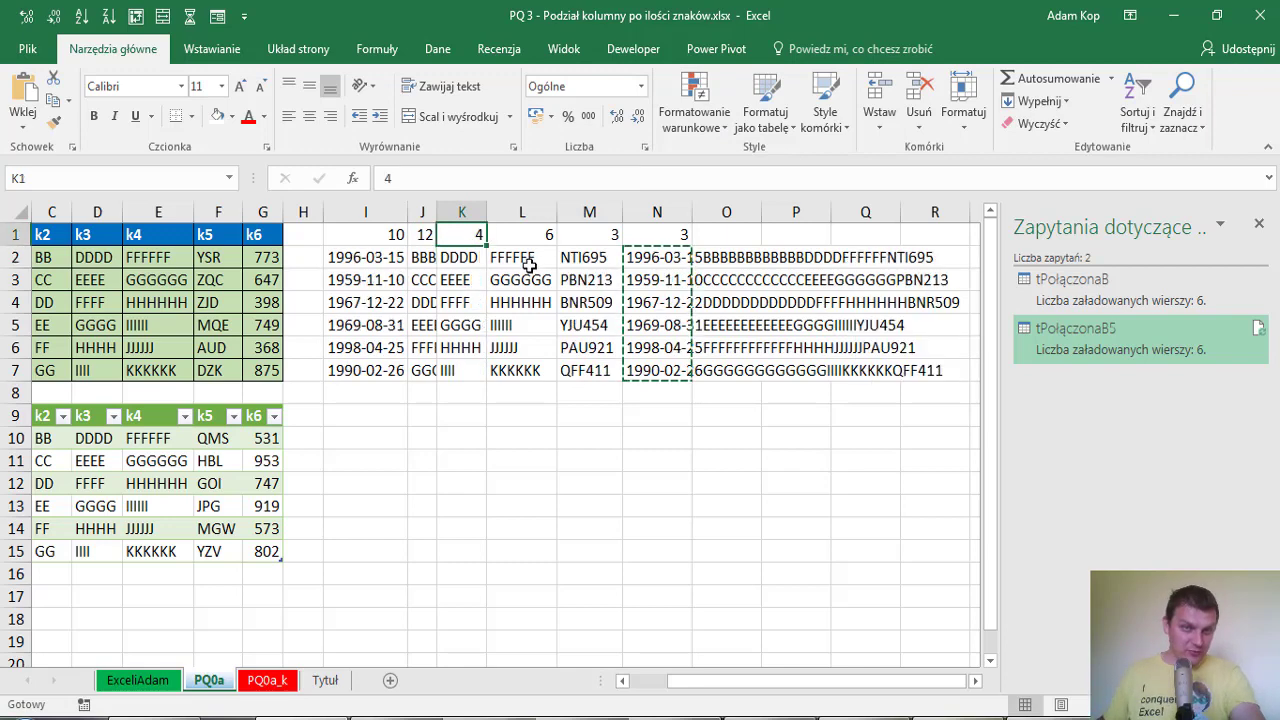
key("ctrl+z")
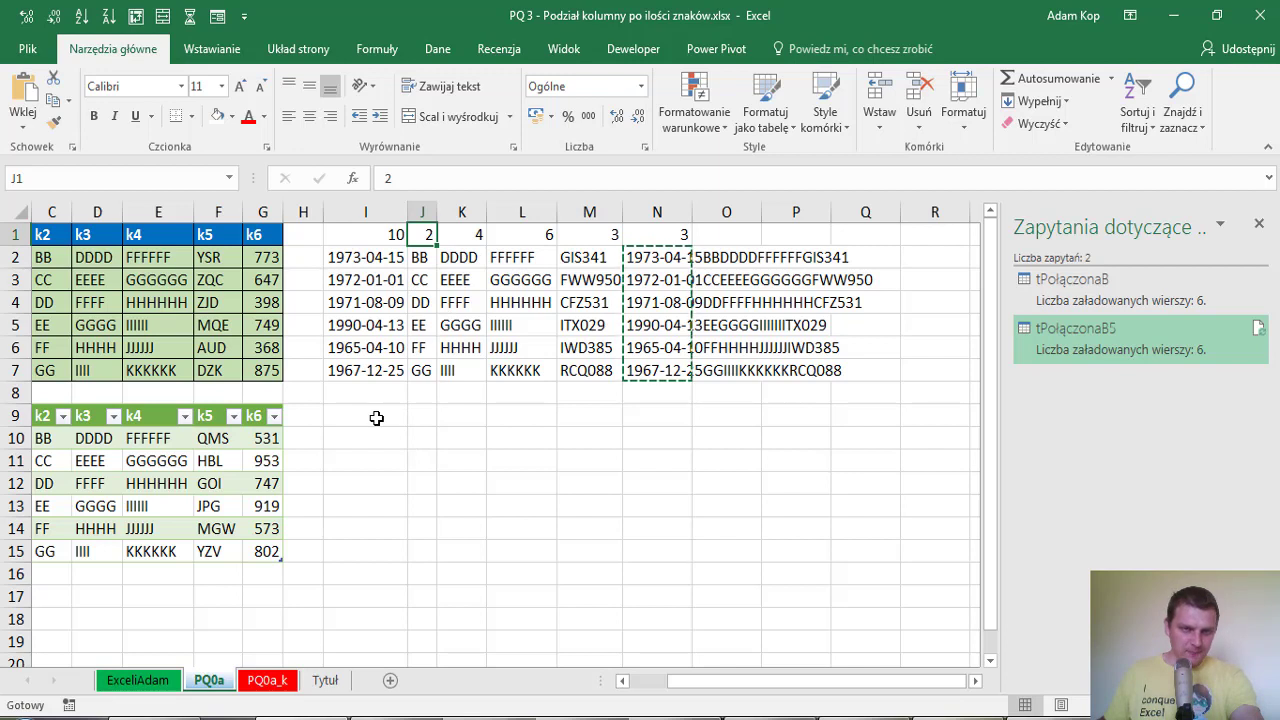
Start J9's formula as =I1, pointing at the first width 10
left_click(376, 418)
left_click(415, 415)
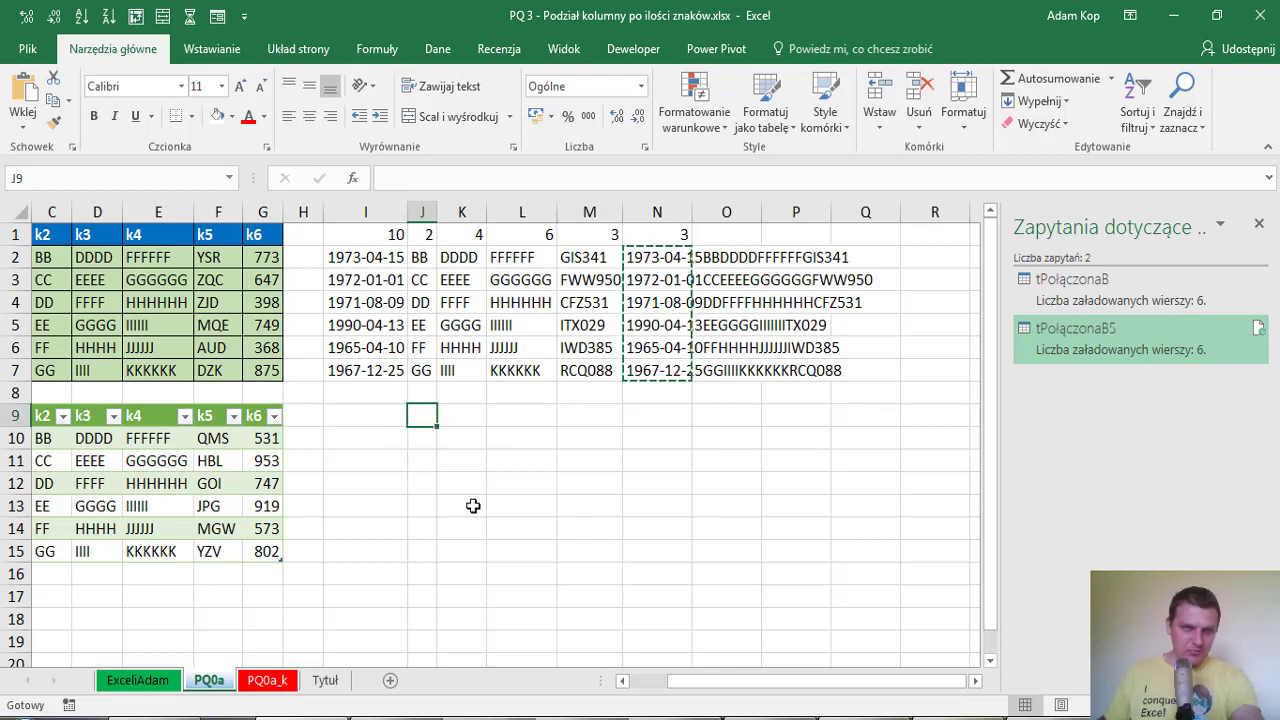
type("=")
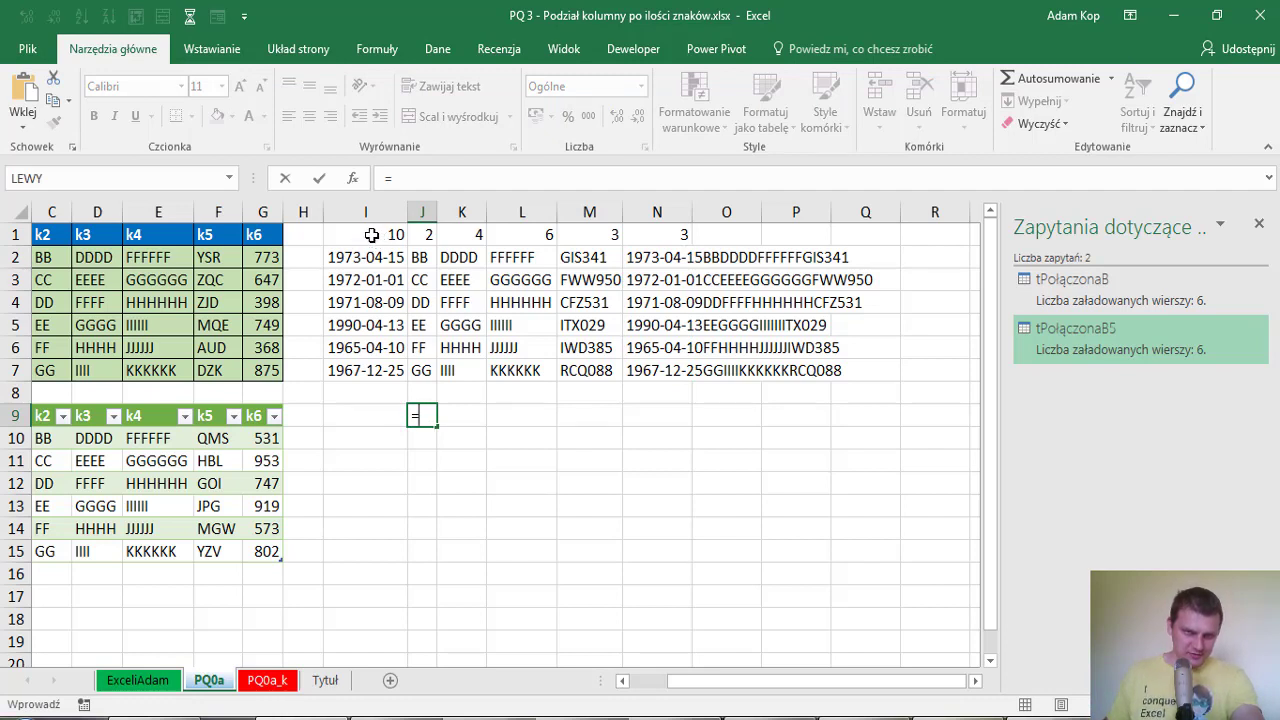
left_click(371, 234)
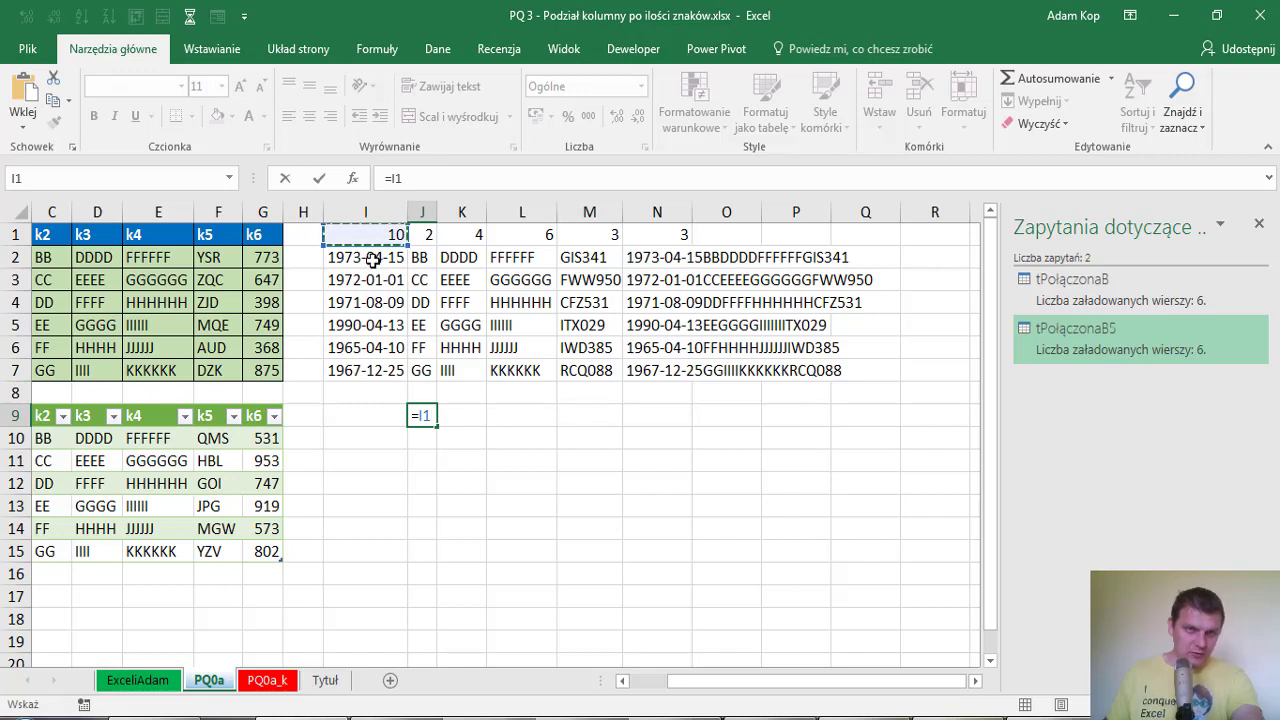
Commit J9 to show 10 and enter =J9&", "&J9+J1 in K9, showing 10, 12
key("Tab")
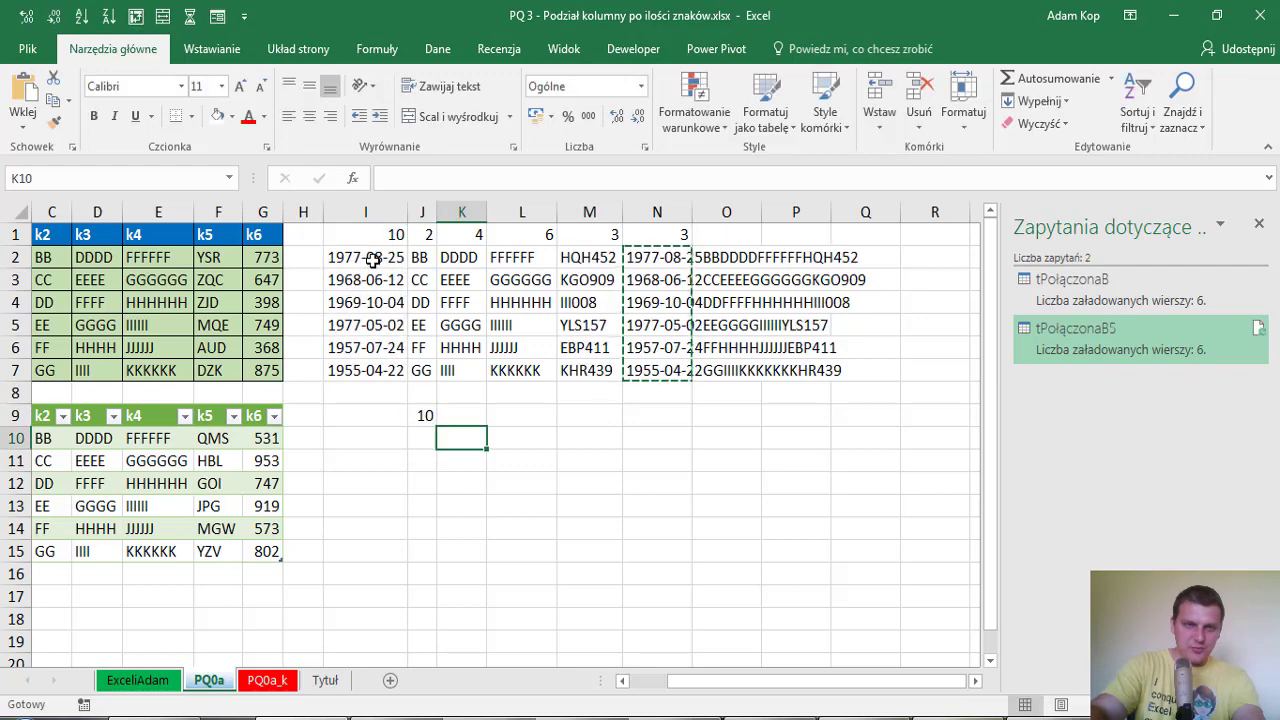
type("=")
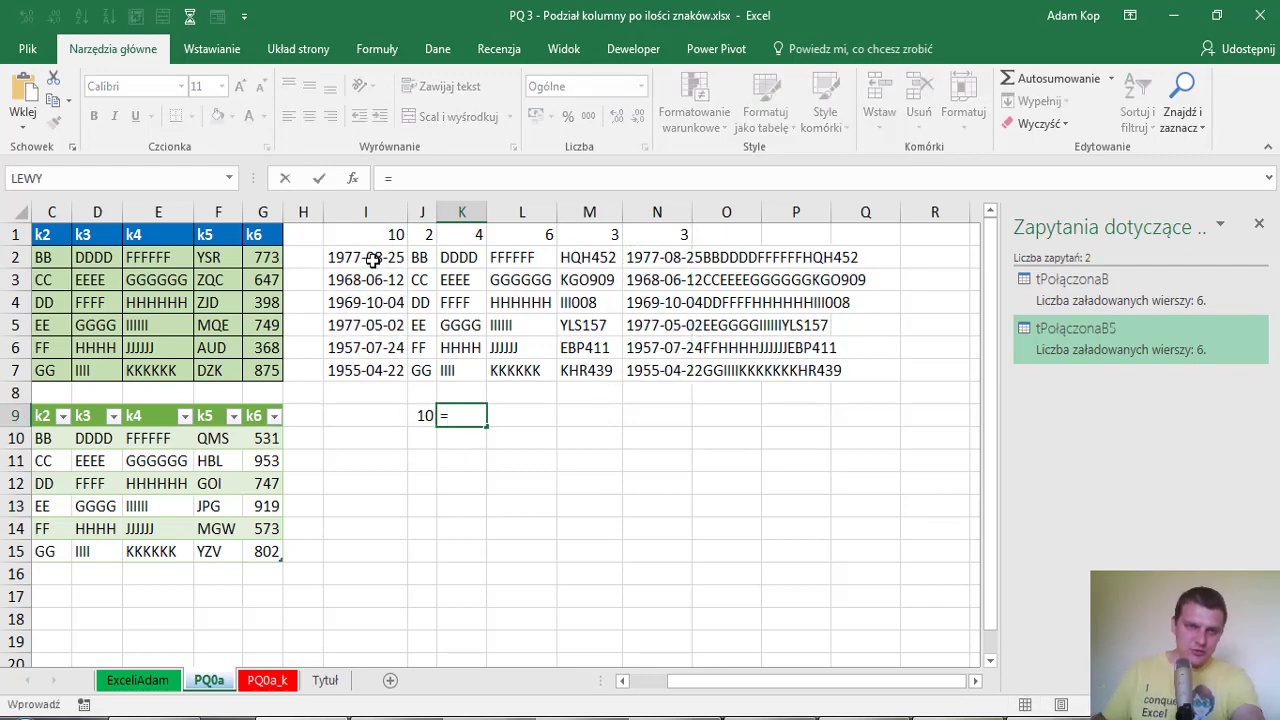
left_click(424, 418)
type("&")
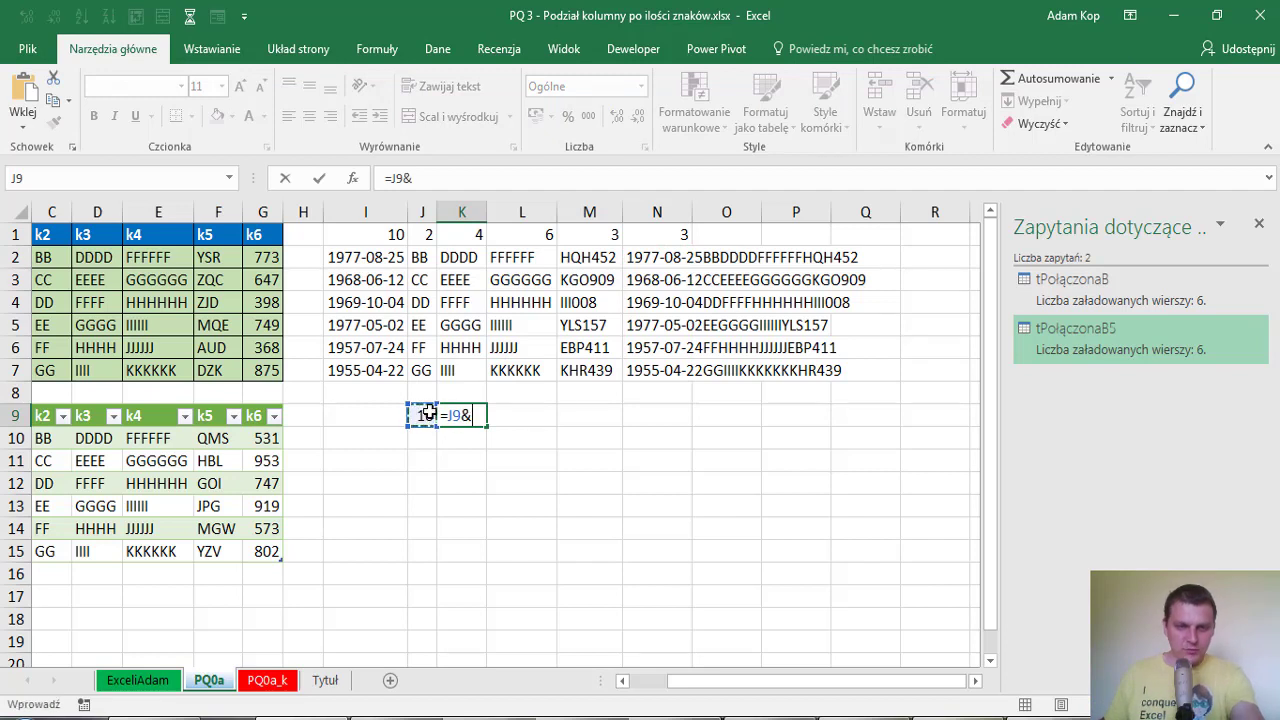
left_click(428, 412)
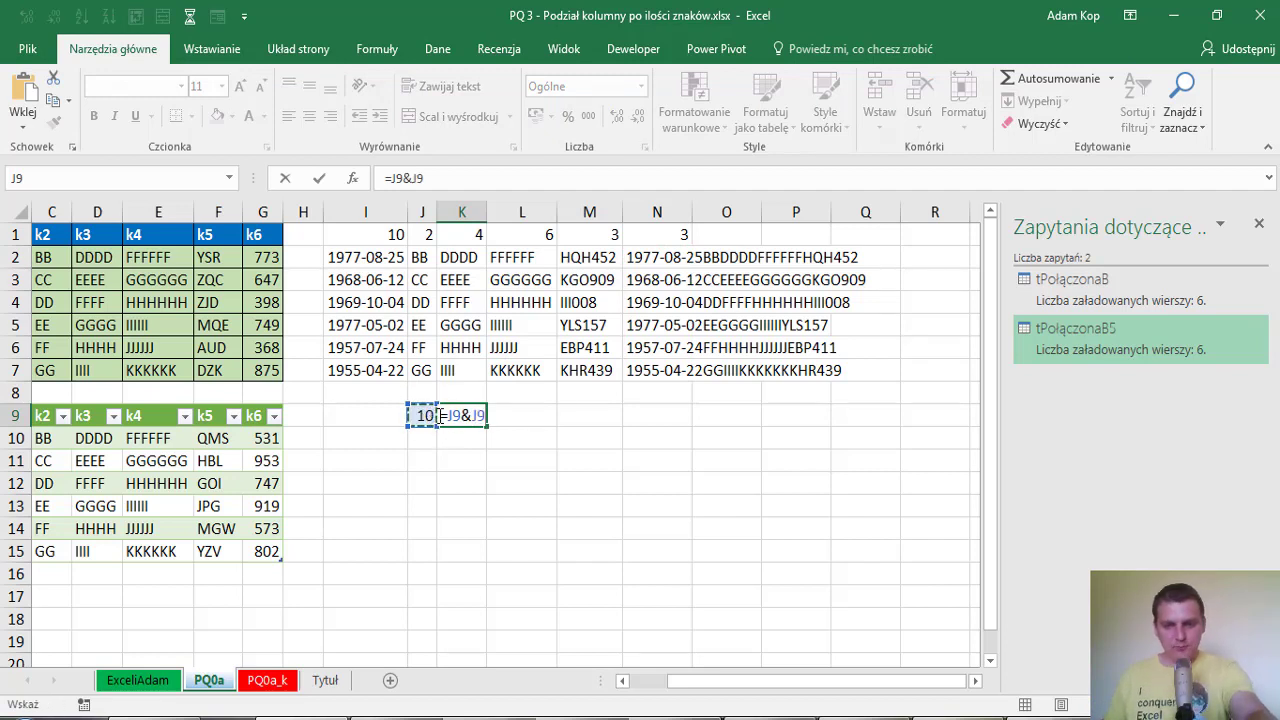
type("+")
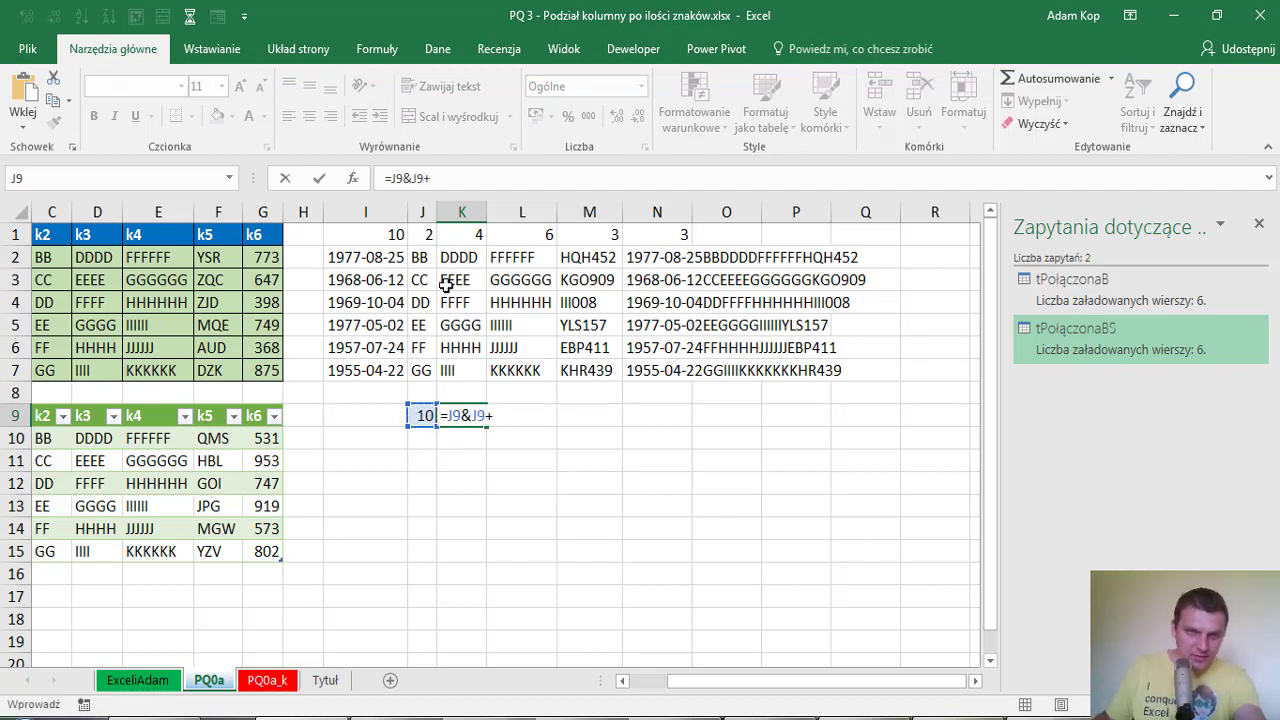
left_click(432, 244)
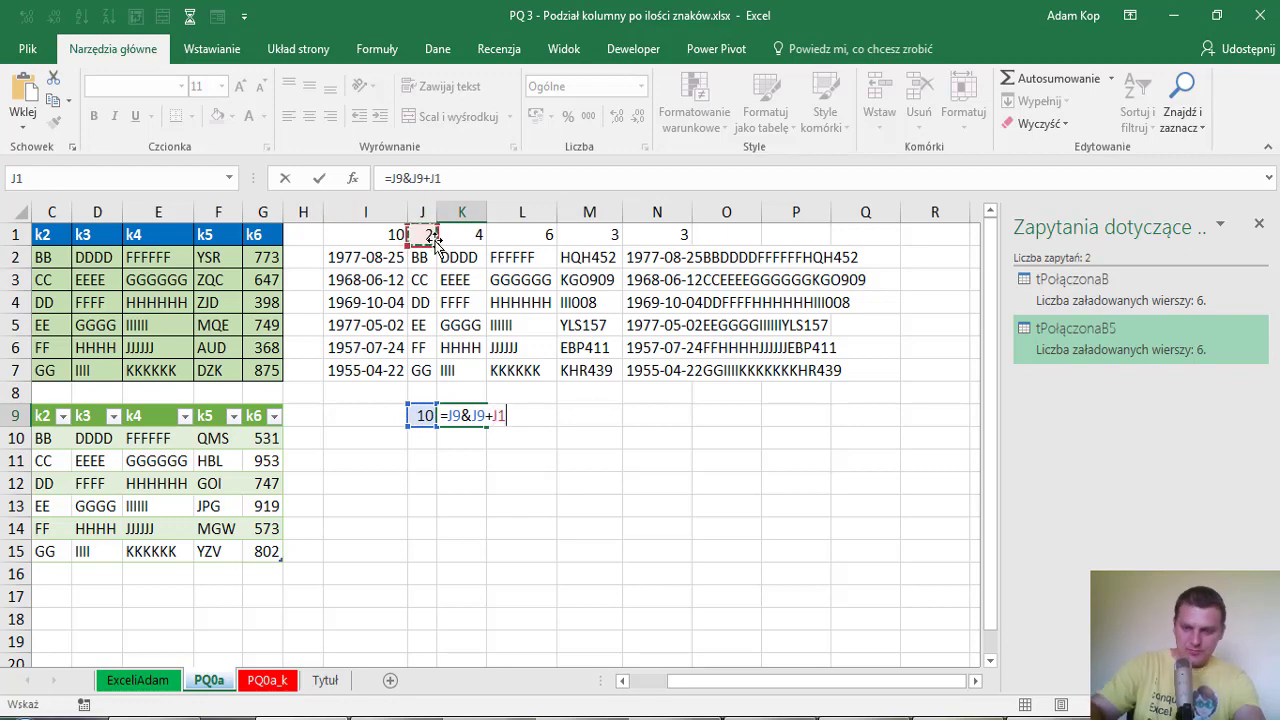
key("Return")
key("Up")
key("F2")
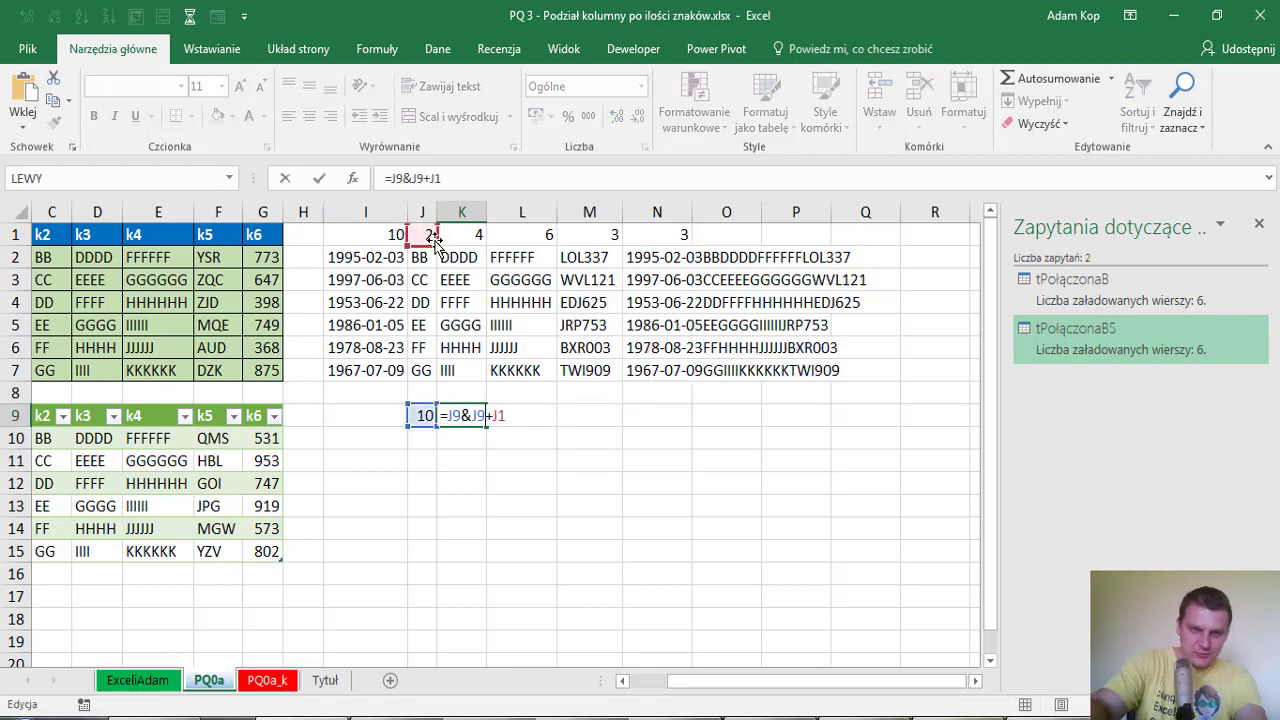
type("\", ")
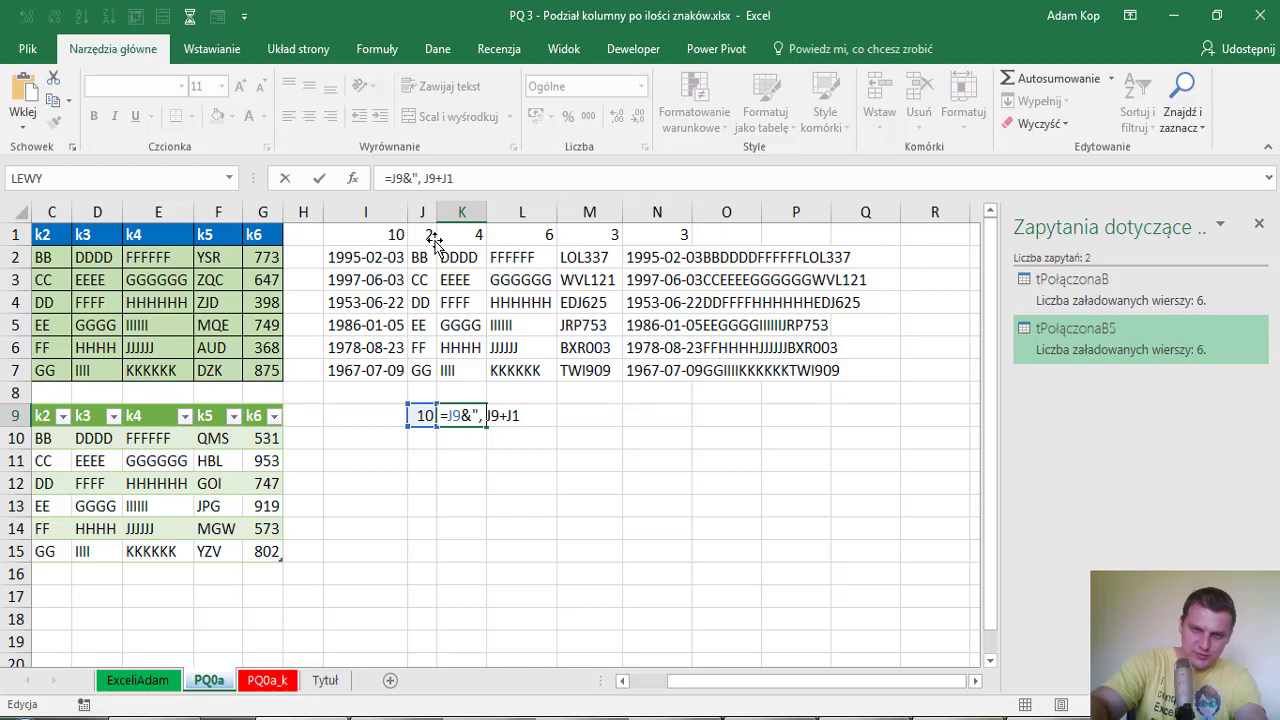
type("&")
key("Return")
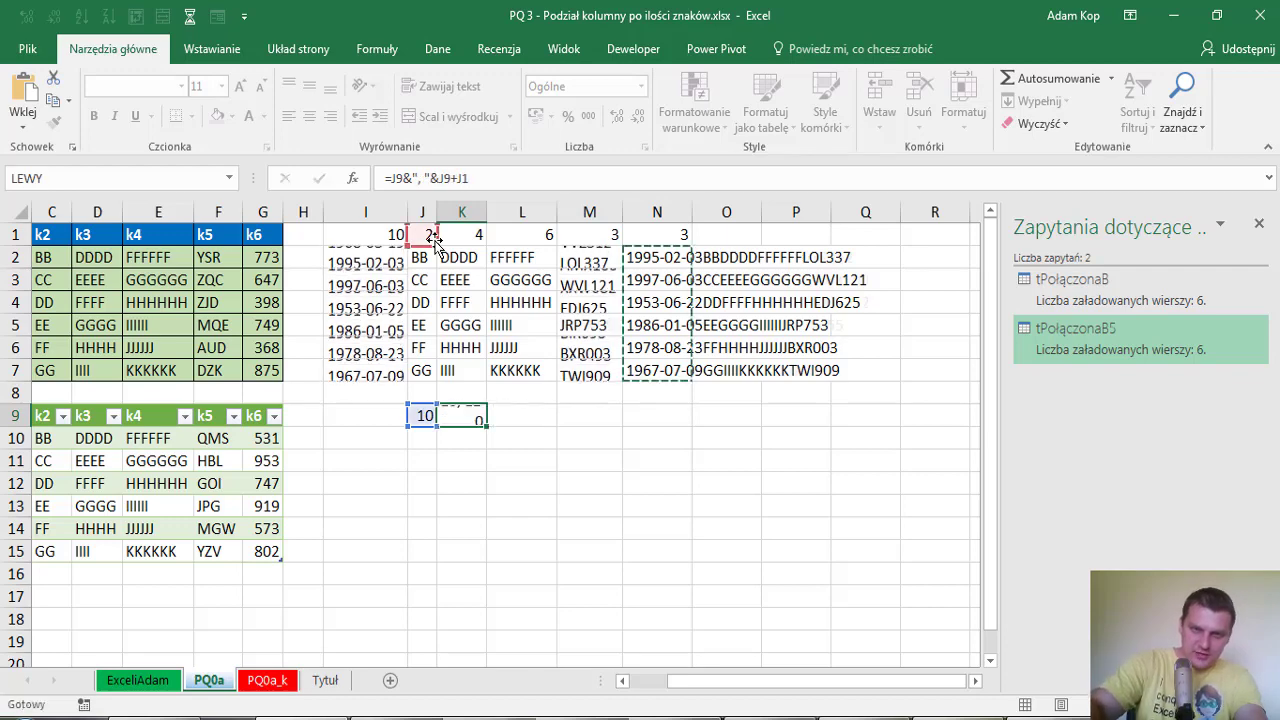
left_click(466, 415)
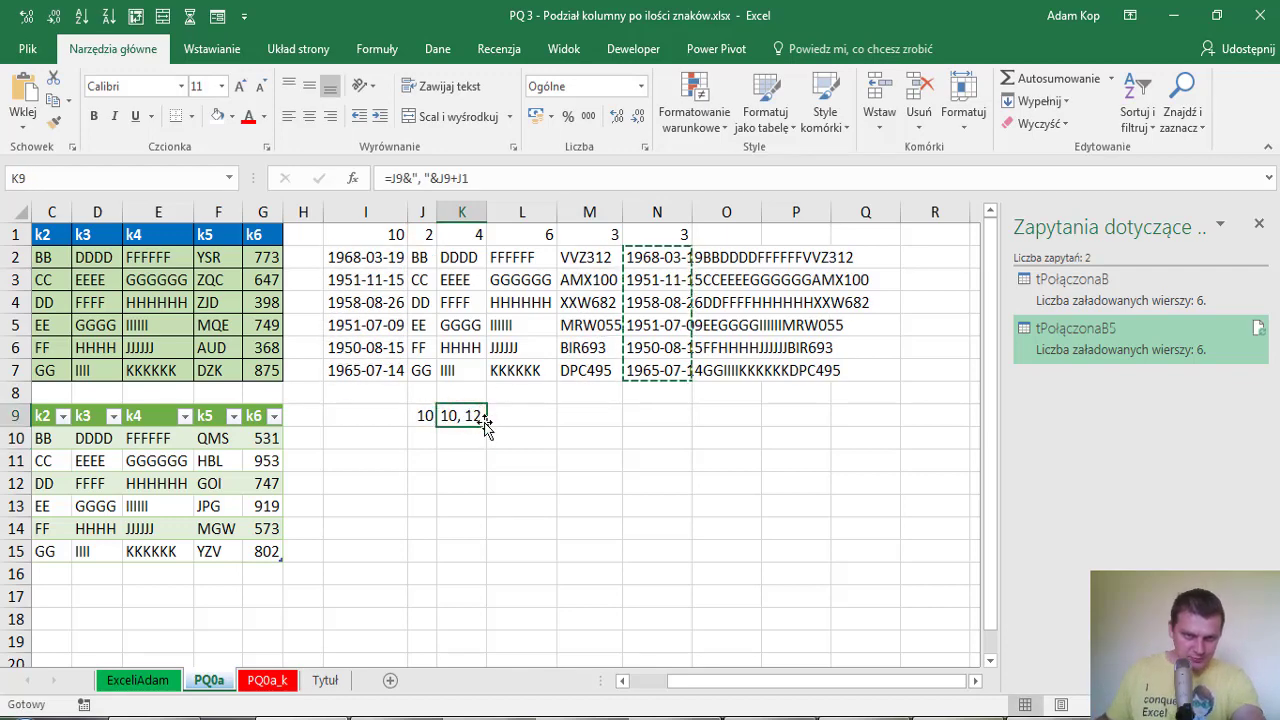
Close the Help and Queries & Connections panes
key("F1")
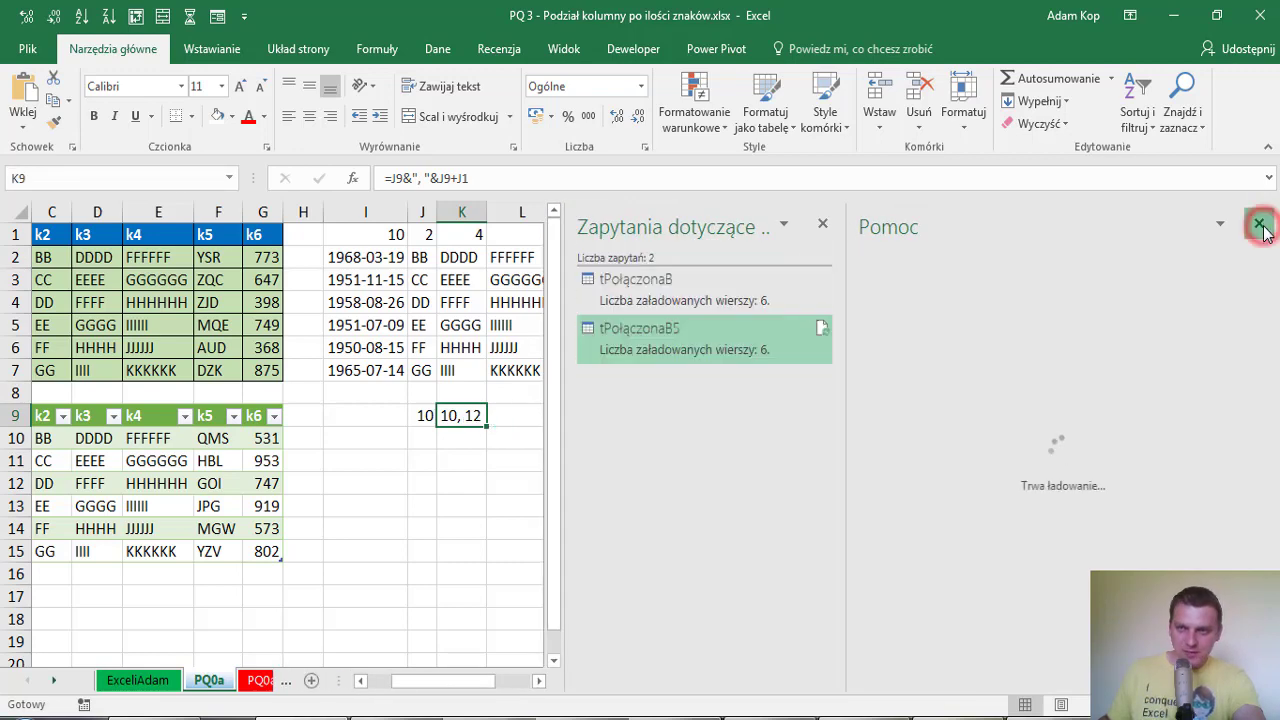
left_click(1259, 223)
left_click(1260, 224)
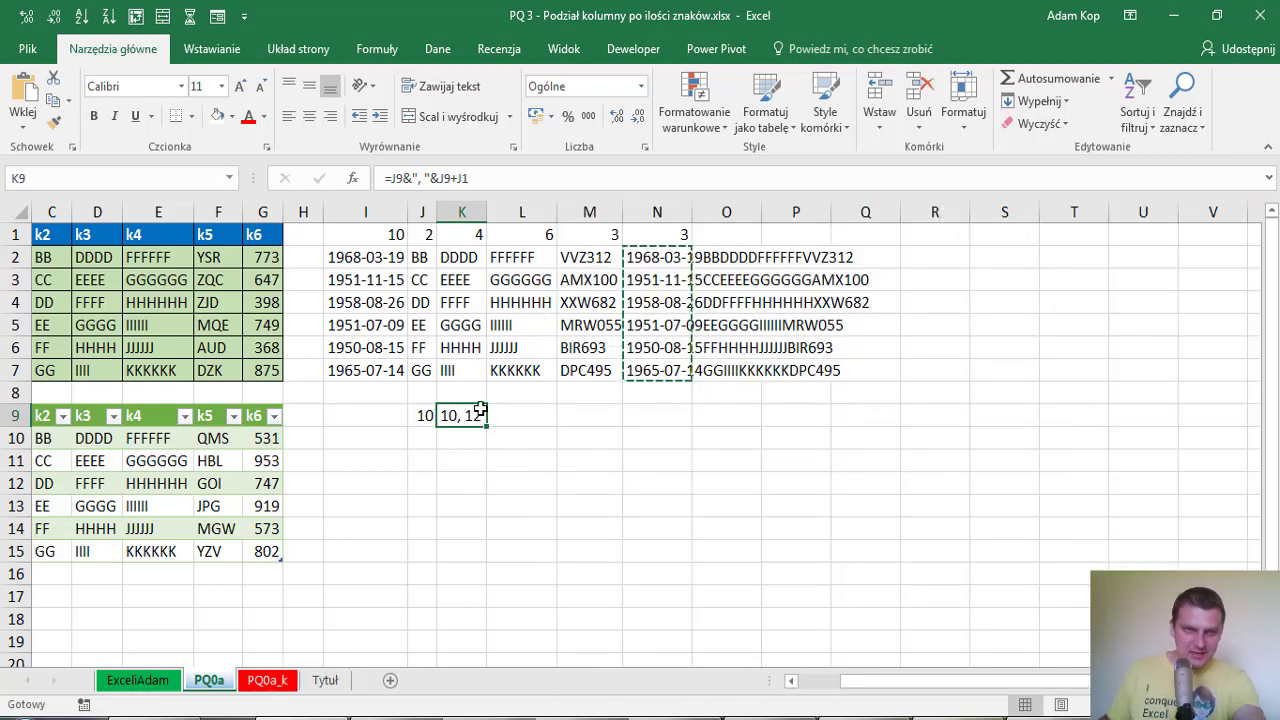
Change K9 to =J9&", "&SUMA($I$1:J1) and fill it right through O9
double_click(466, 421)
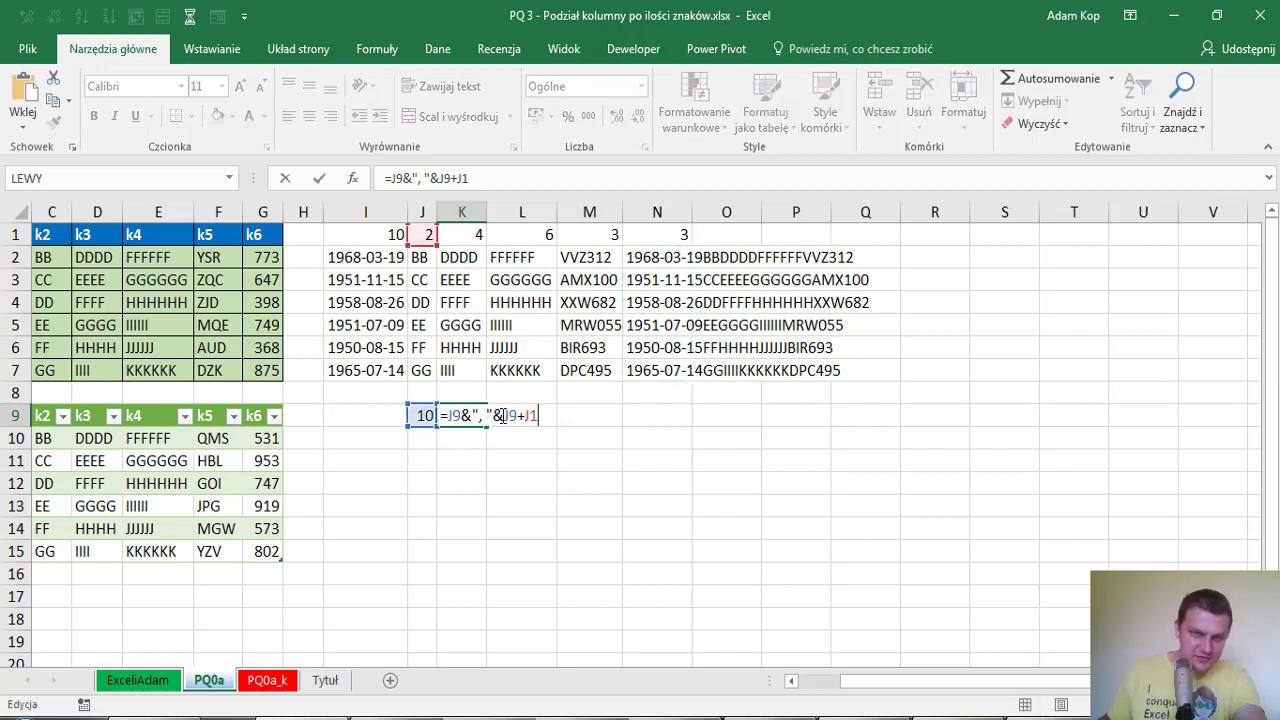
key("BackSpace")
key("BackSpace")
key("BackSpace")
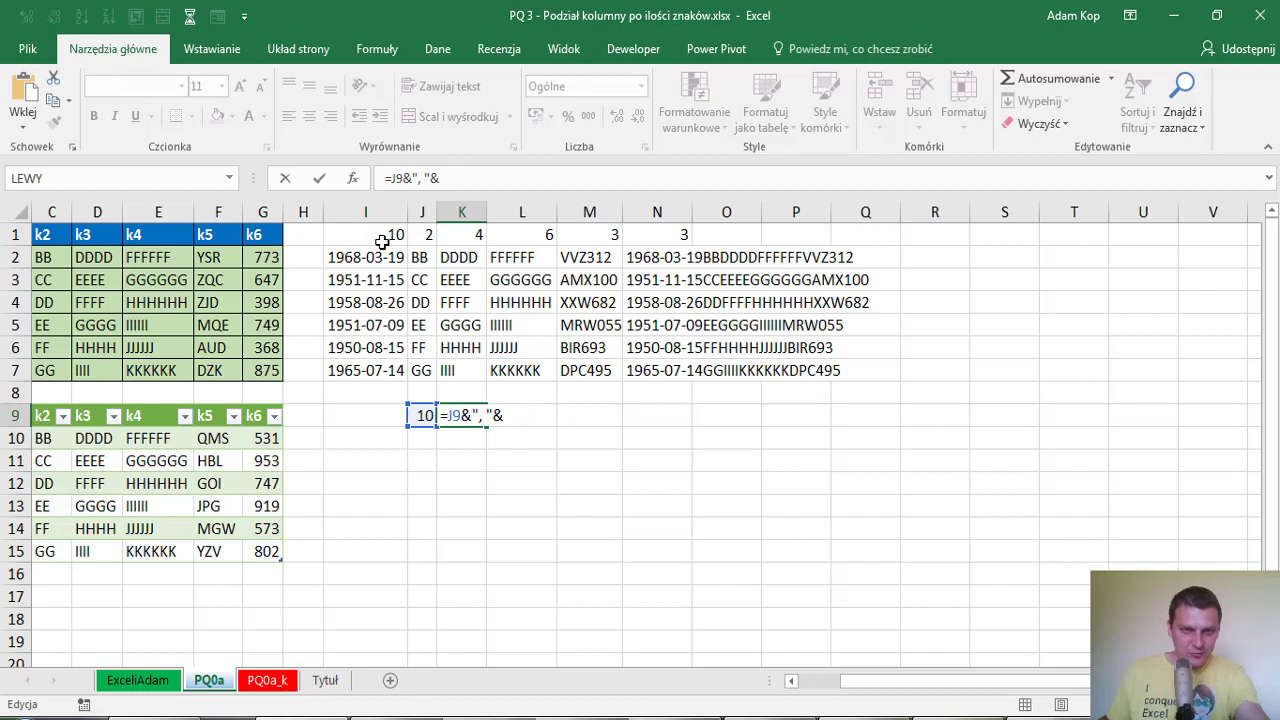
type("sum")
key("Tab")
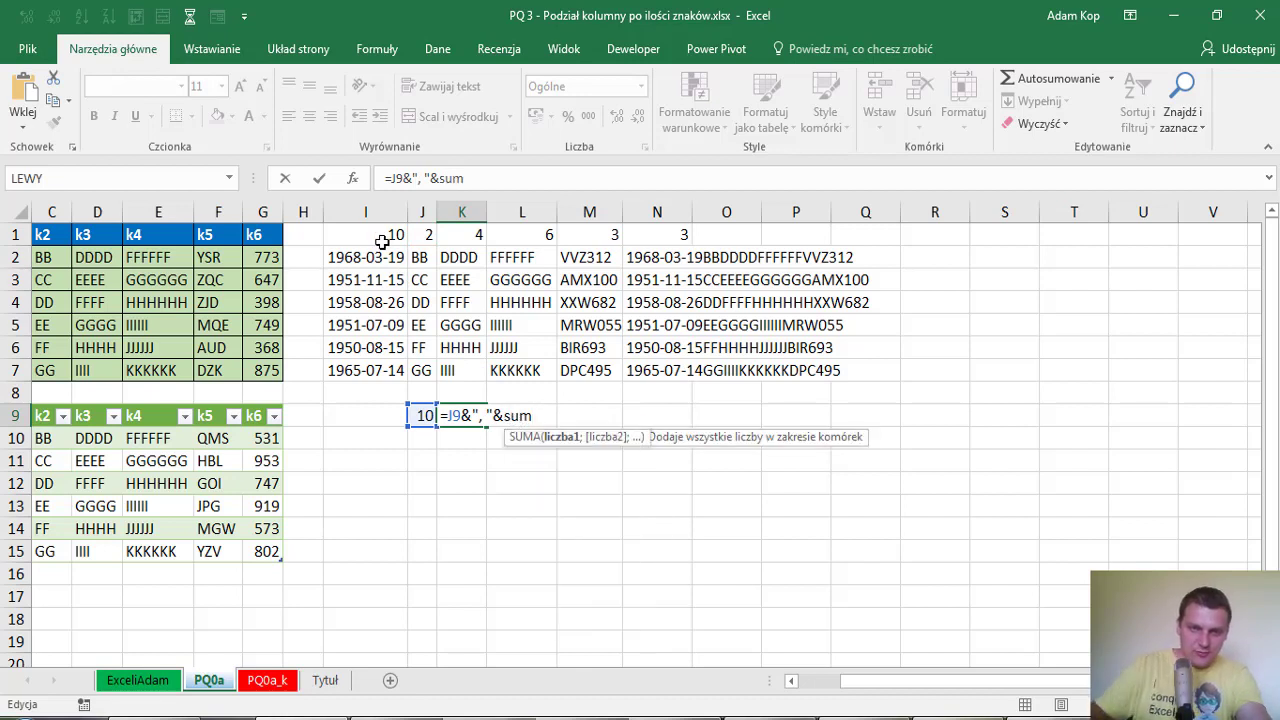
left_click_drag(365, 237, 425, 236)
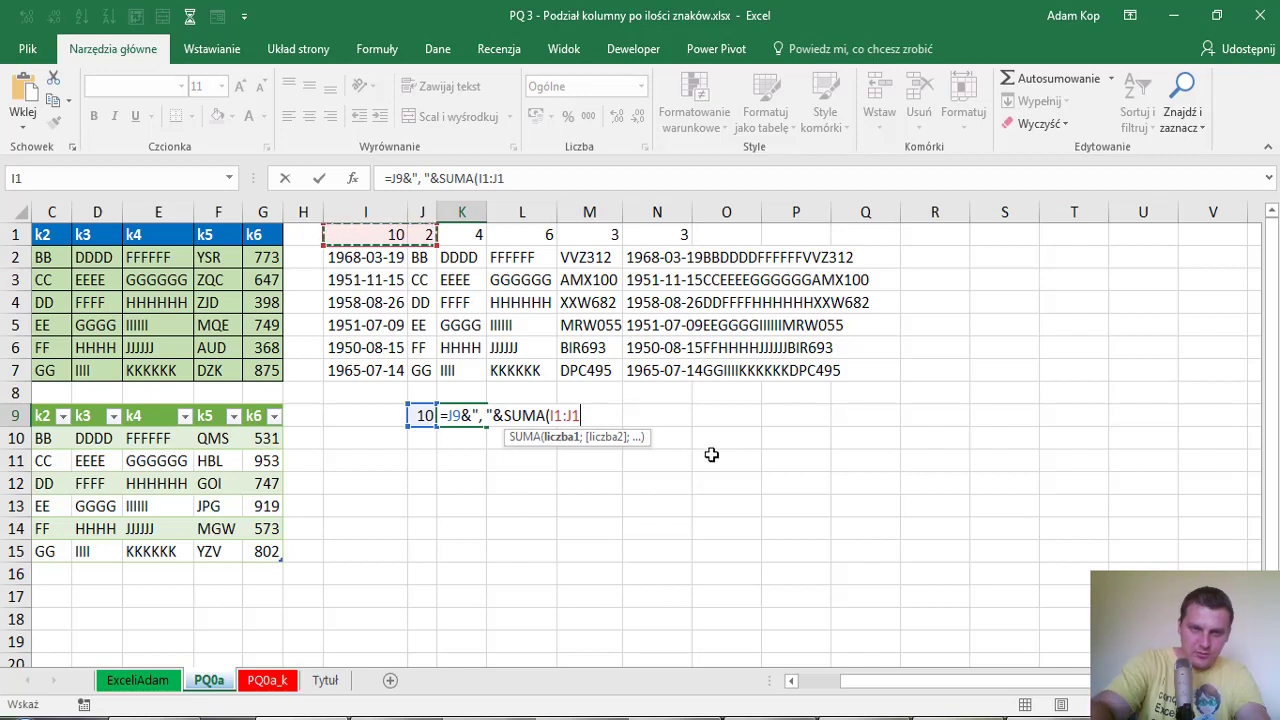
type(")")
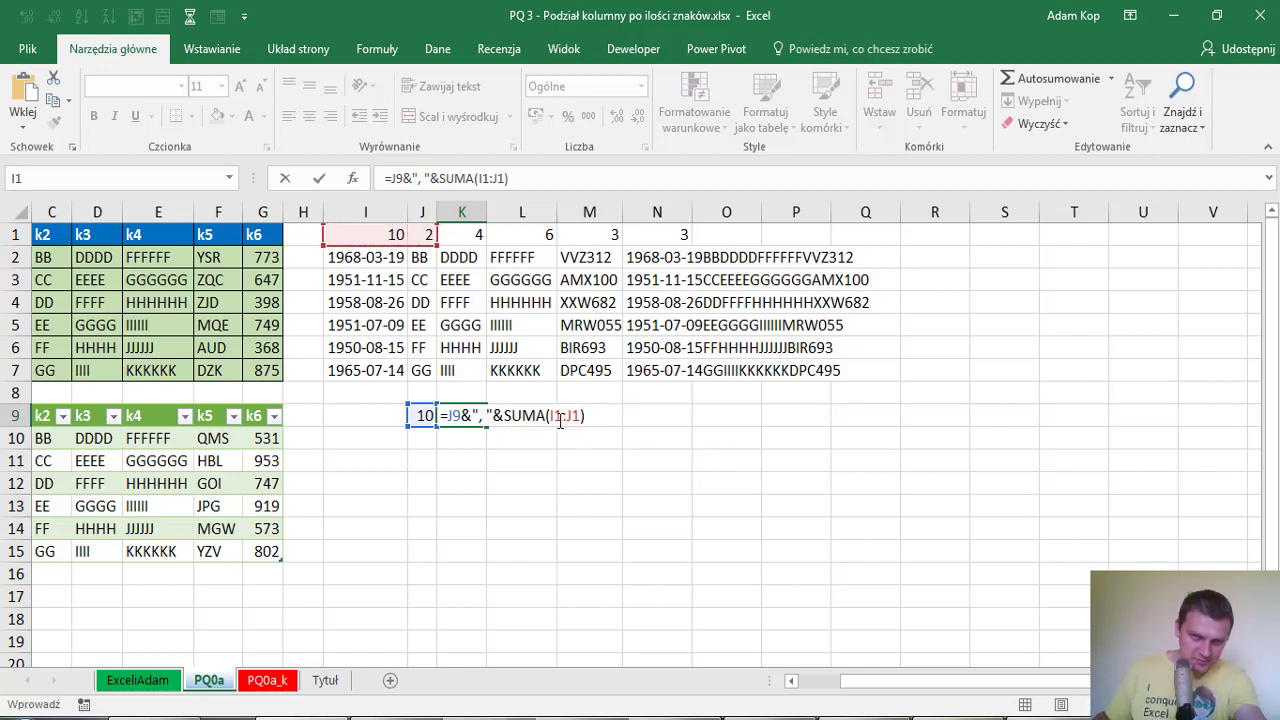
left_click(553, 415)
key("F4")
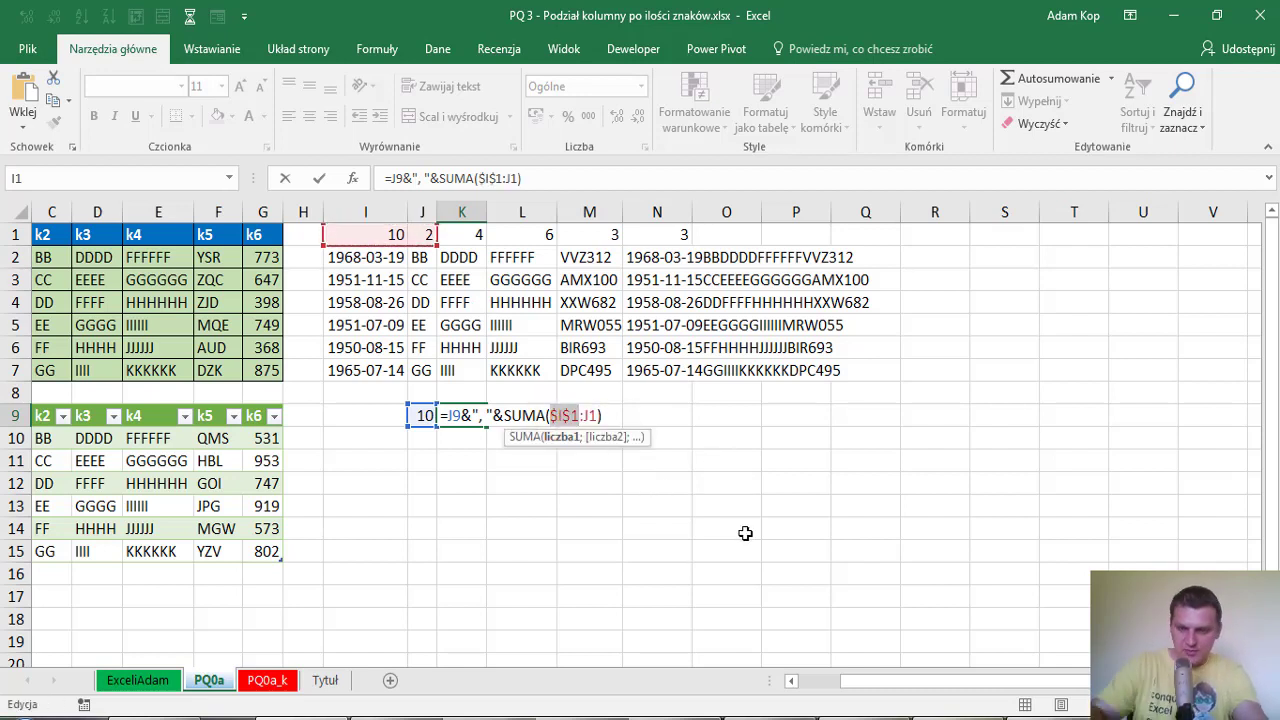
key("ctrl+Return")
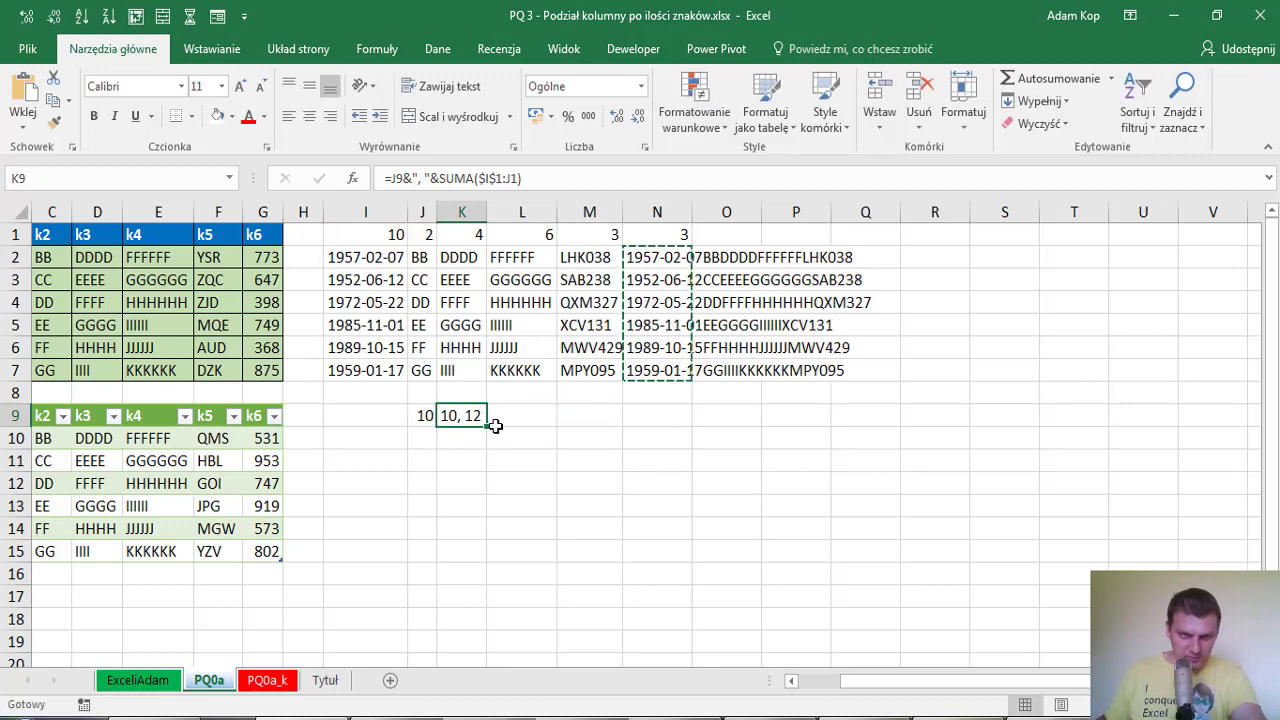
left_click_drag(489, 427, 755, 422)
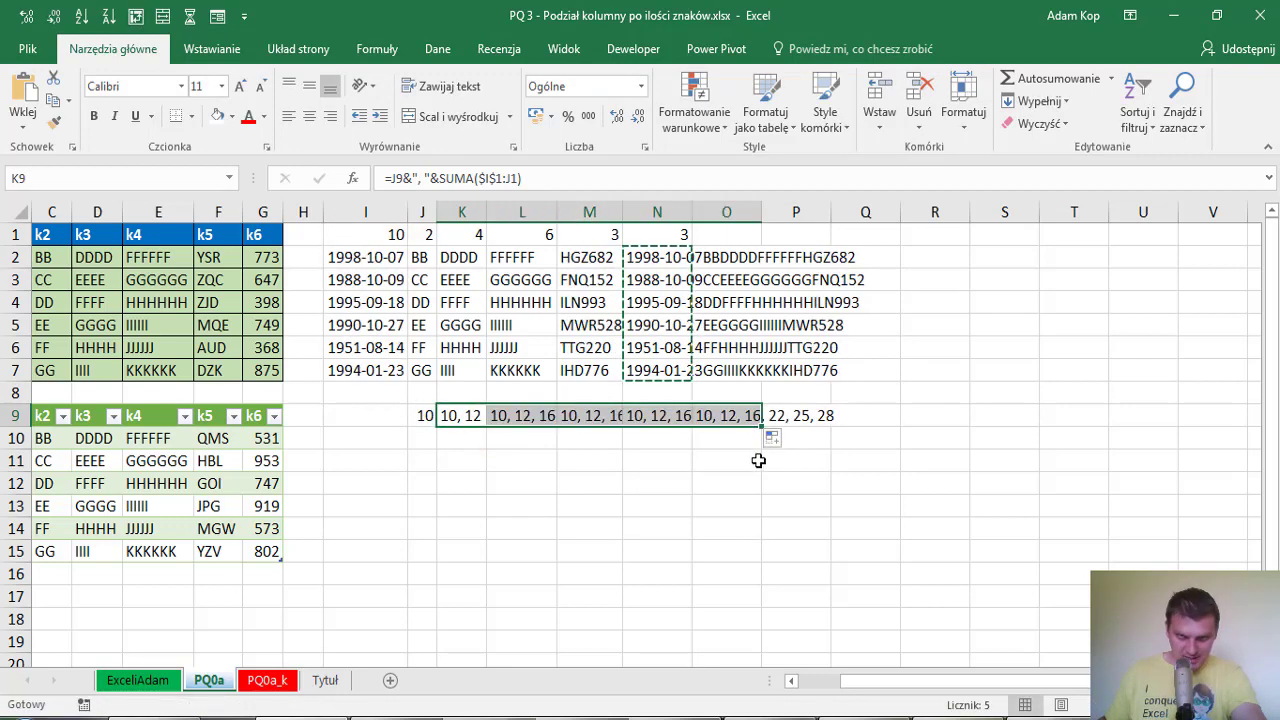
left_click(721, 420)
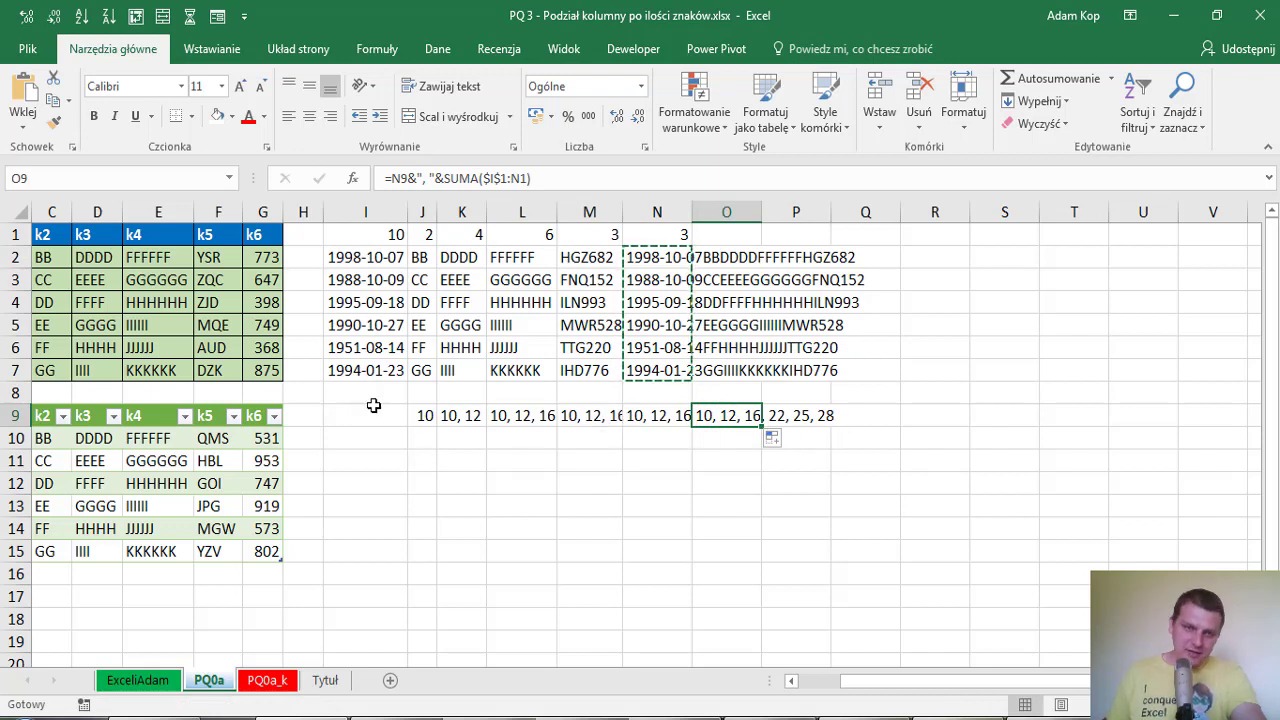
Edit J9 to ="0, "&I1 so O9 lists 0, 10, 12, 16, 22, 25, 28
left_click(367, 415)
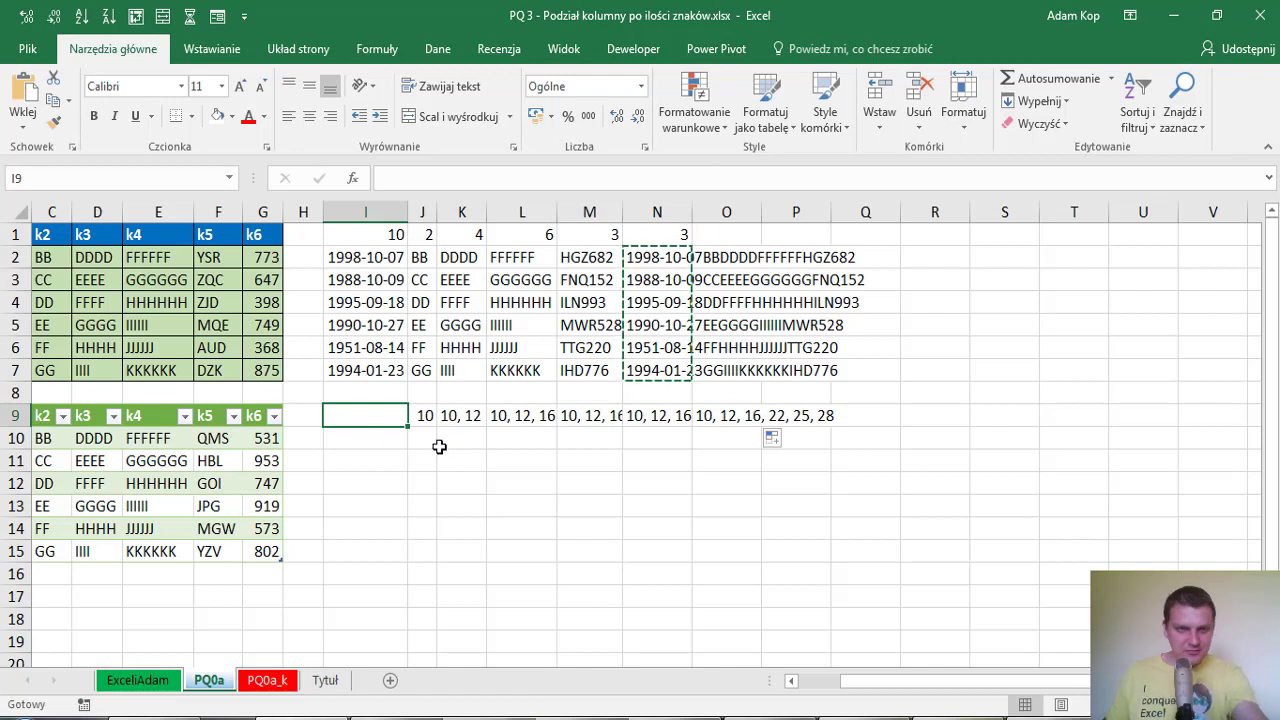
left_click(416, 415)
type("=I1")
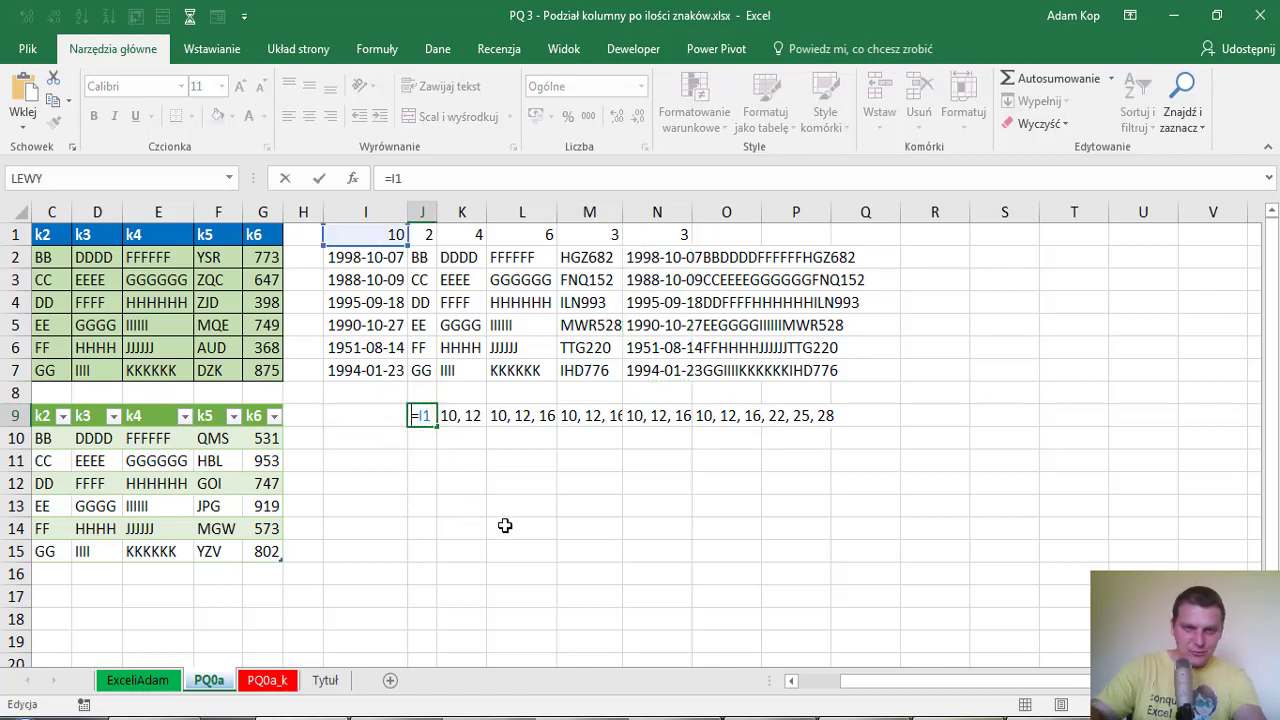
key("Left")
key("Left")
type("\"")
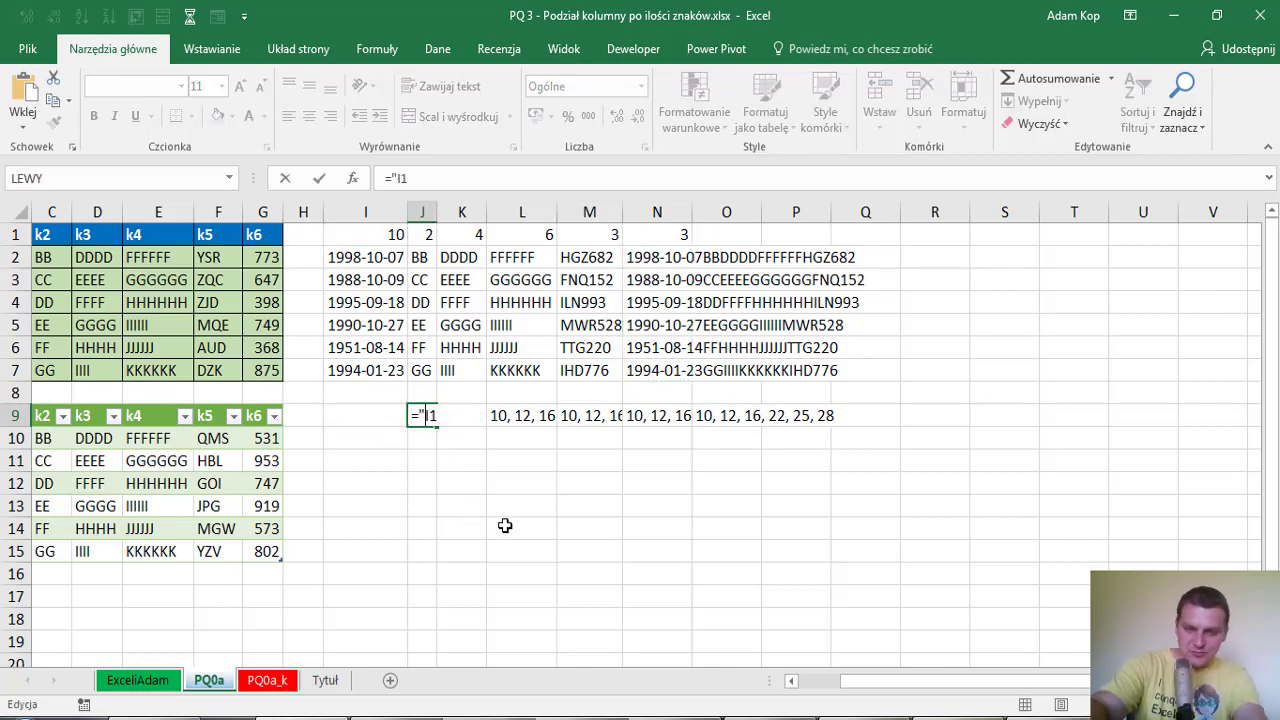
type("0")
key("BackSpace")
key("BackSpace")
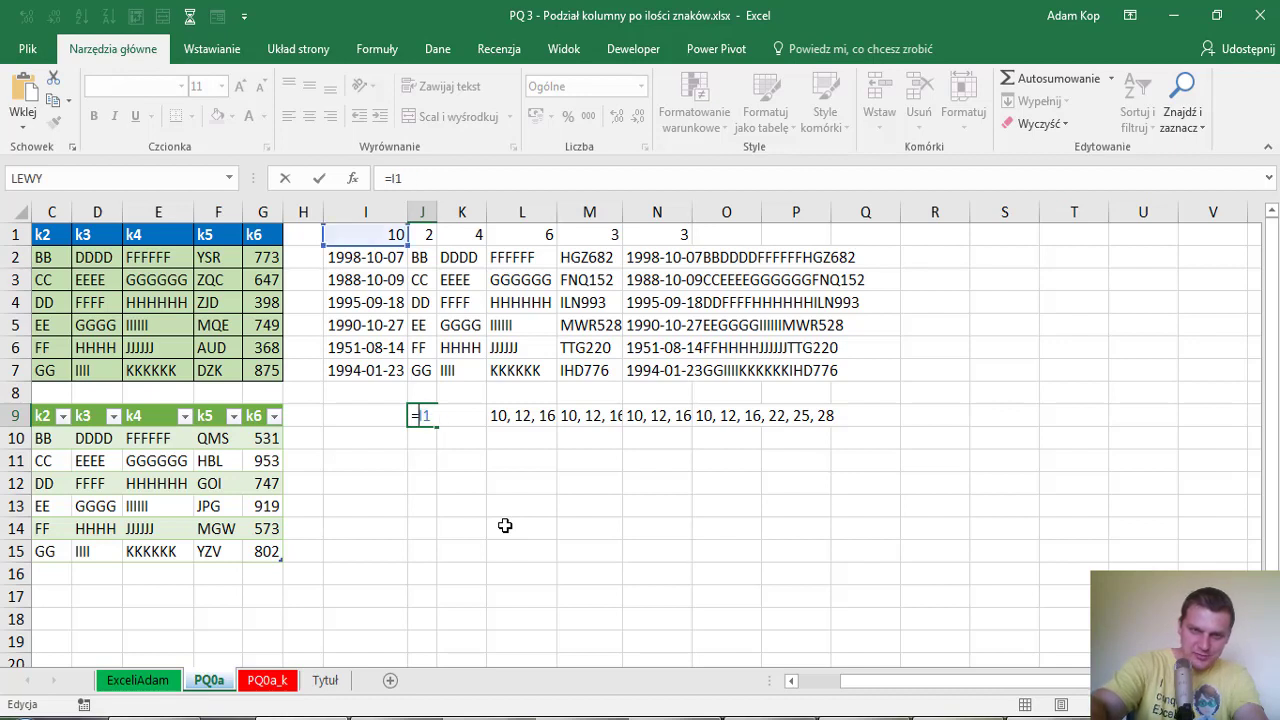
type("0")
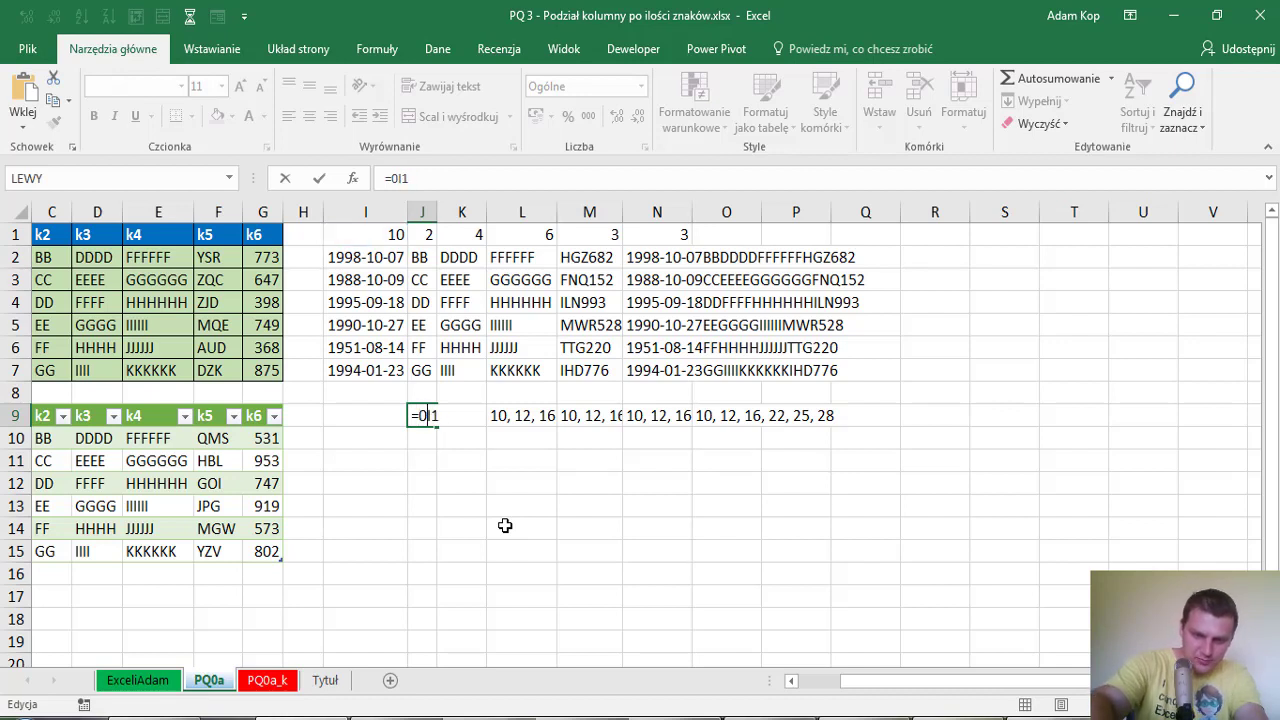
key("BackSpace")
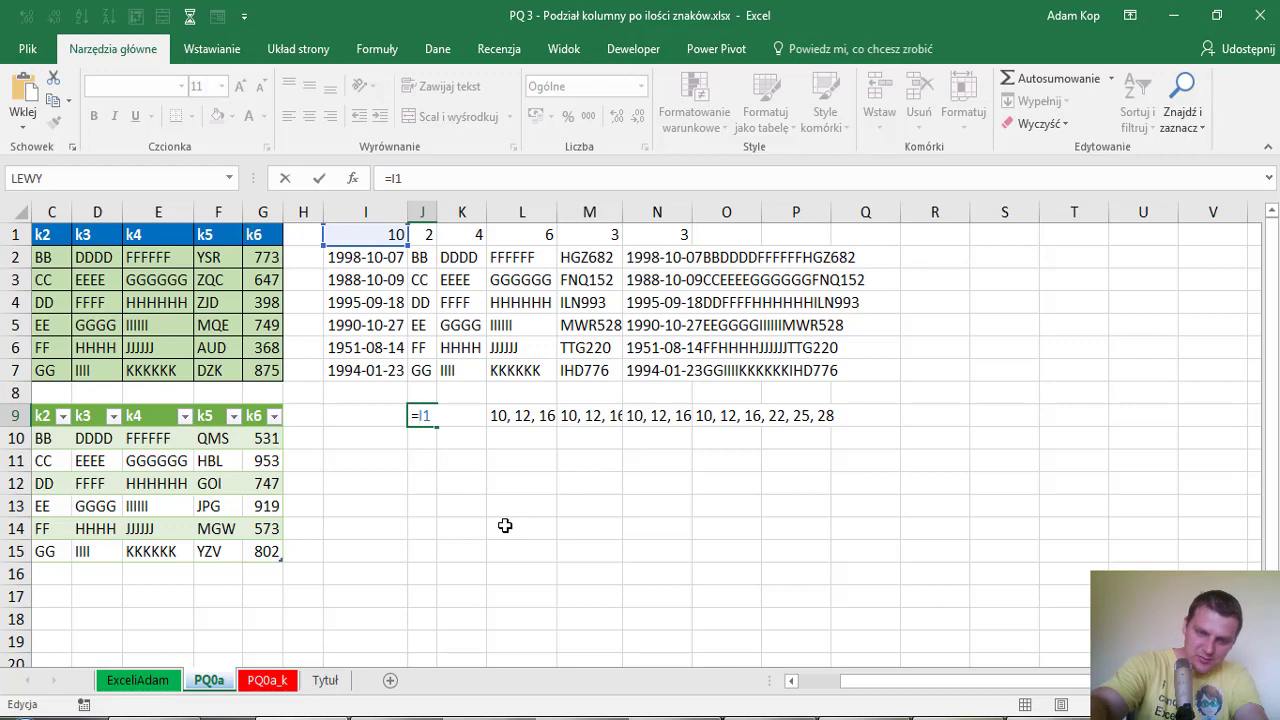
type("\"0,")
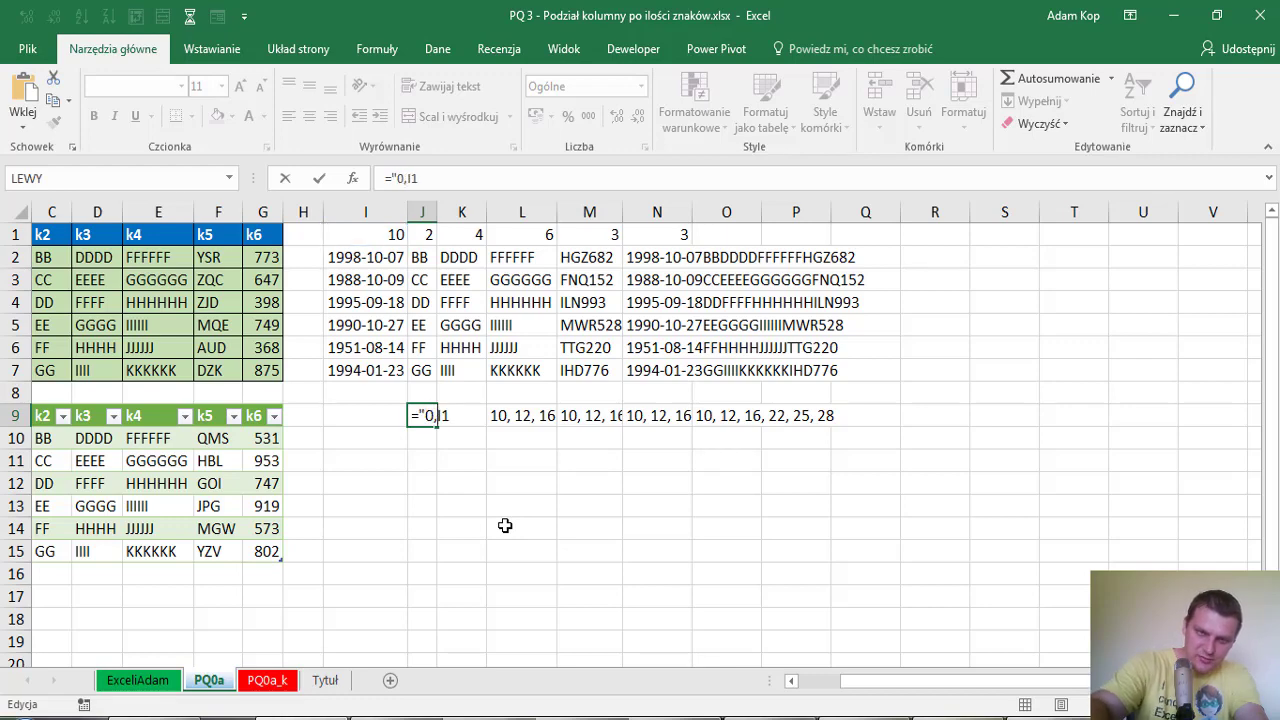
type("\"&")
key("Return")
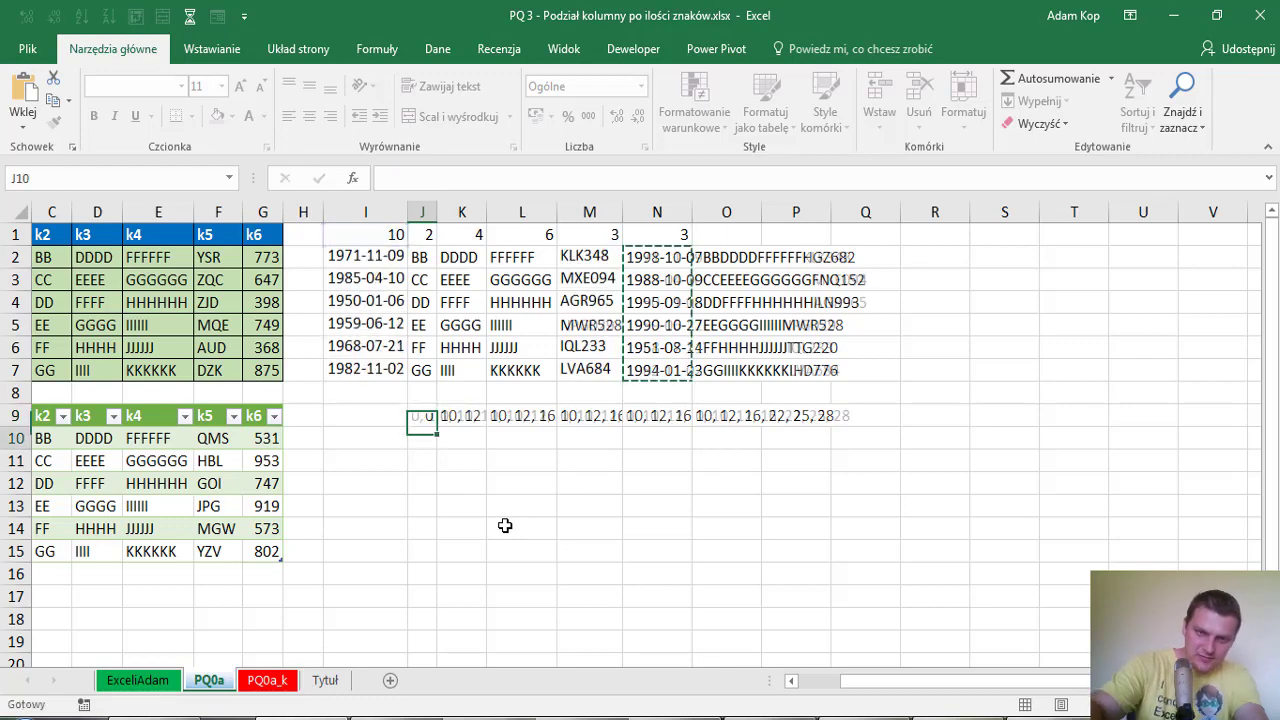
left_click(740, 418)
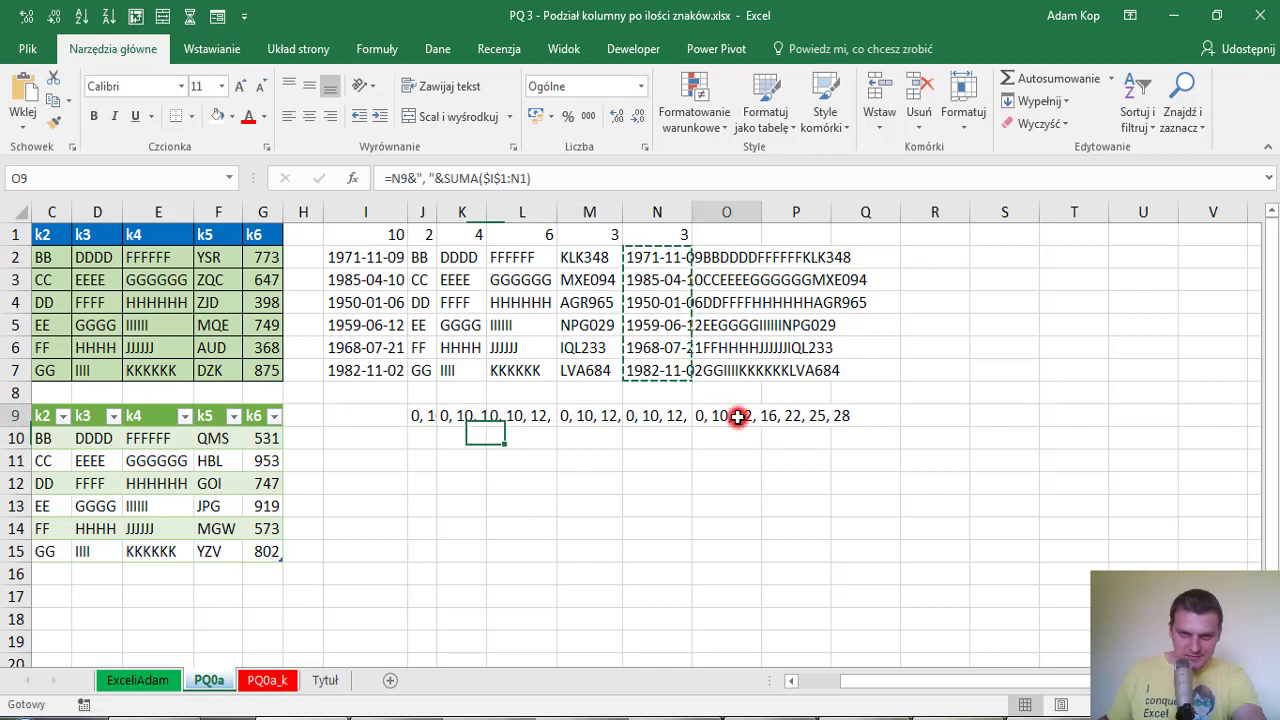
left_click(792, 414)
left_click(737, 425)
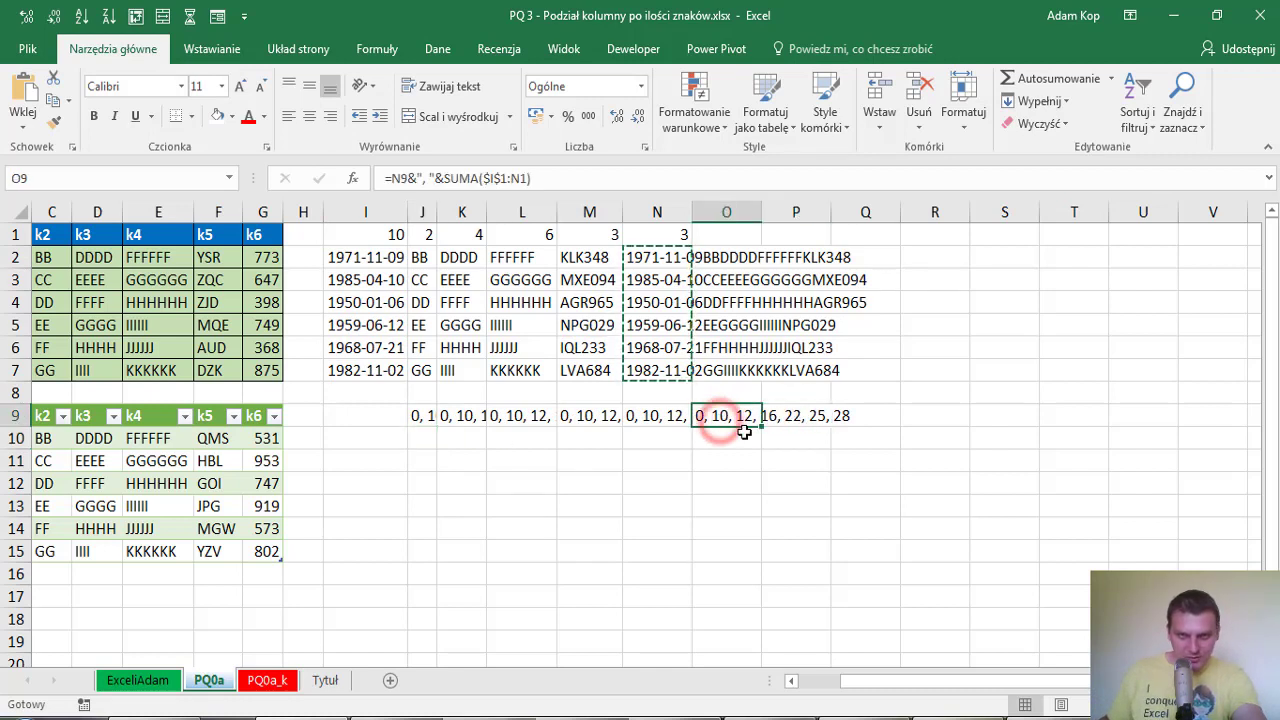
Copy the list in O9 and paste it into K11 as plain values
key("ctrl+c")
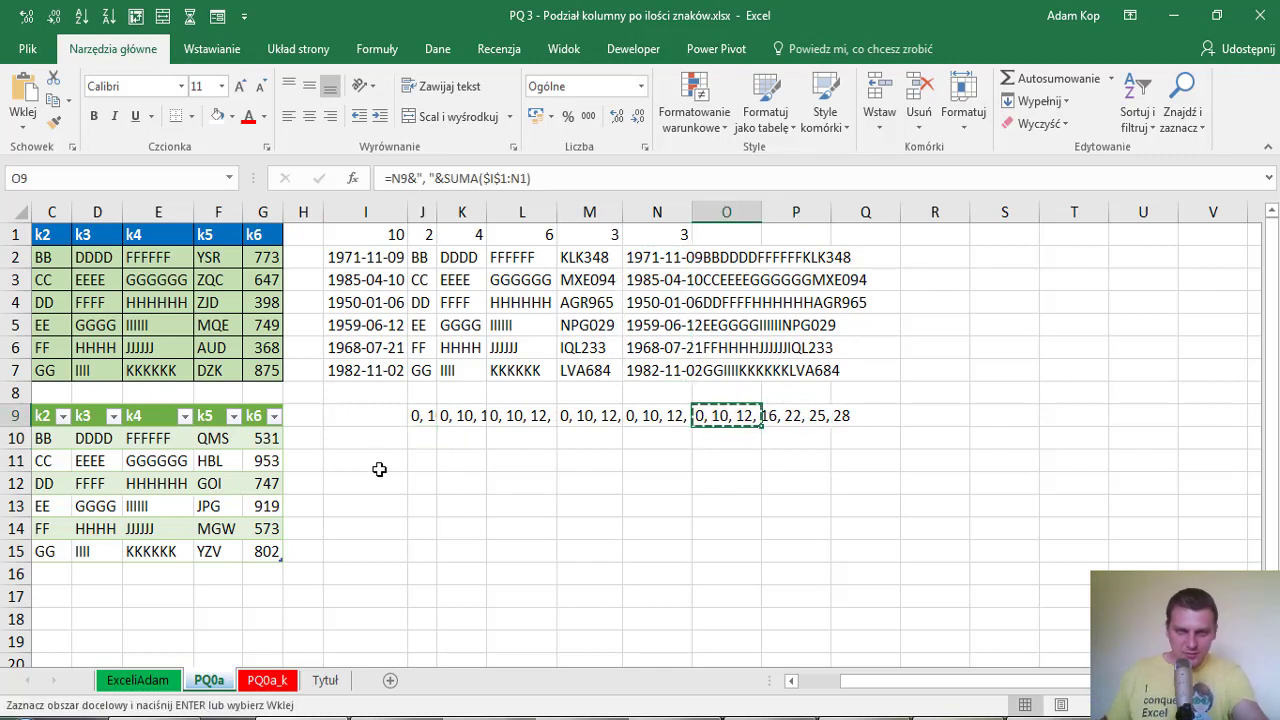
right_click(455, 468)
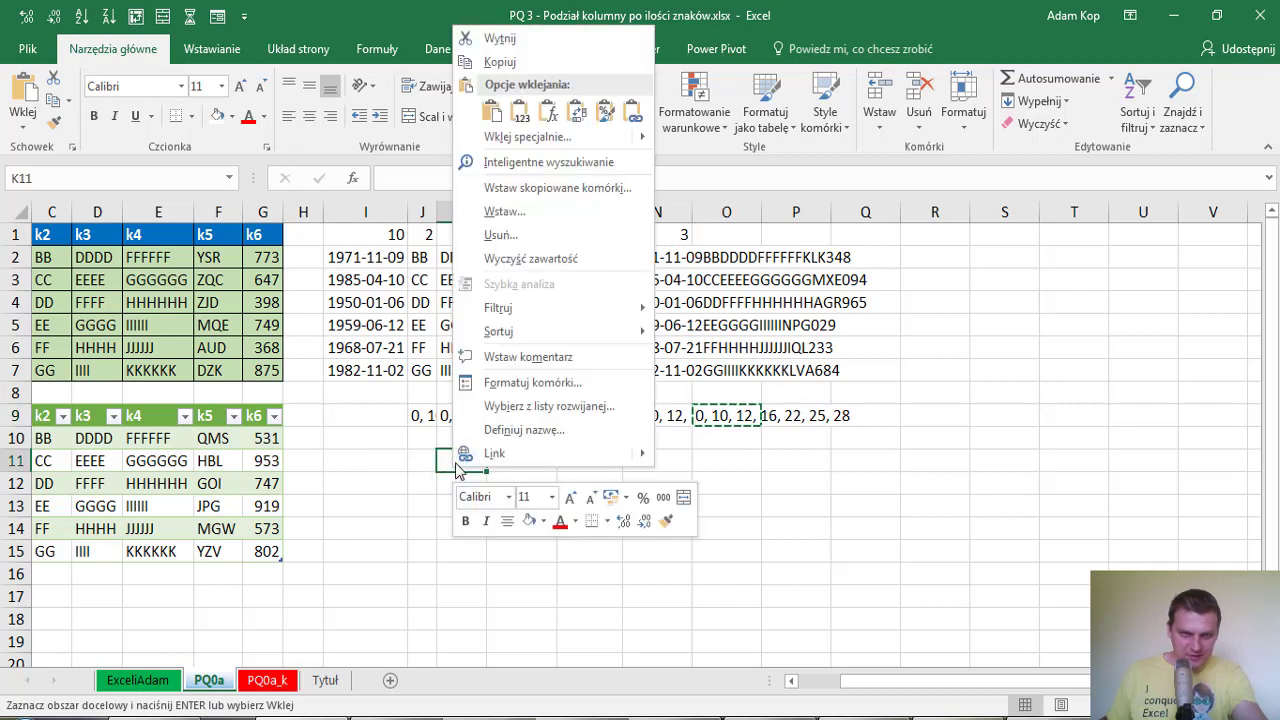
left_click(520, 113)
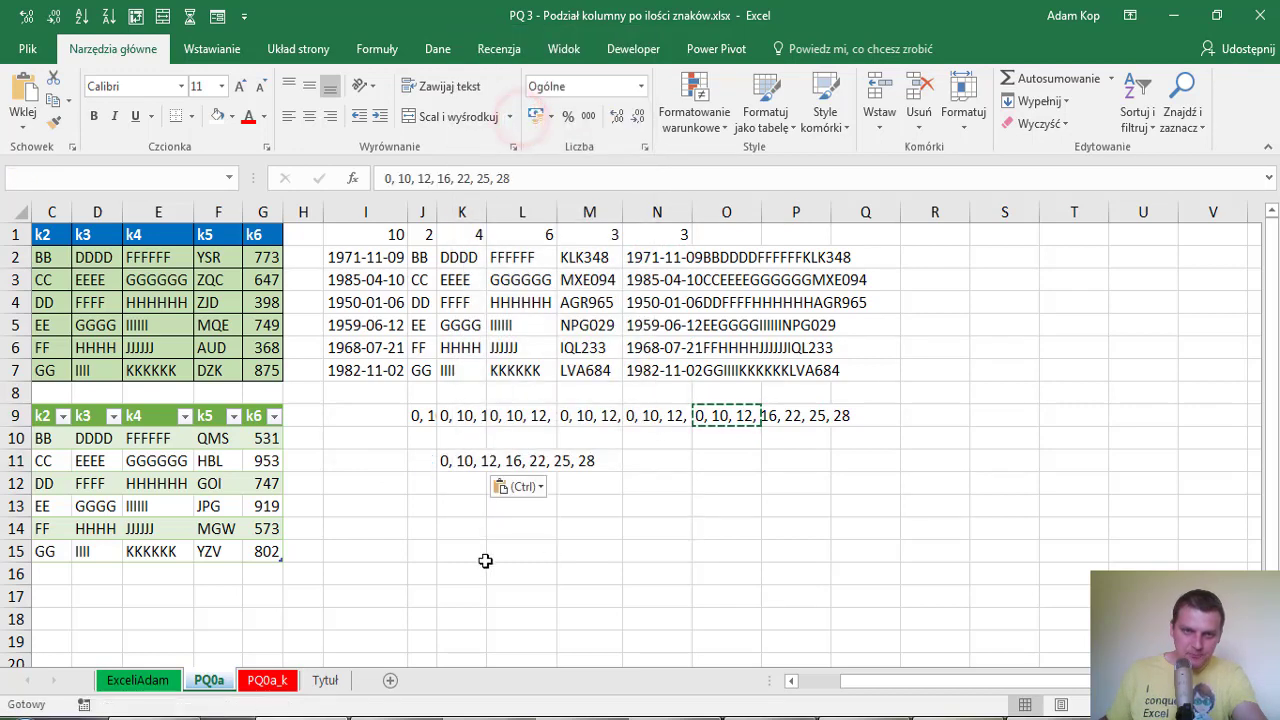
key("Escape")
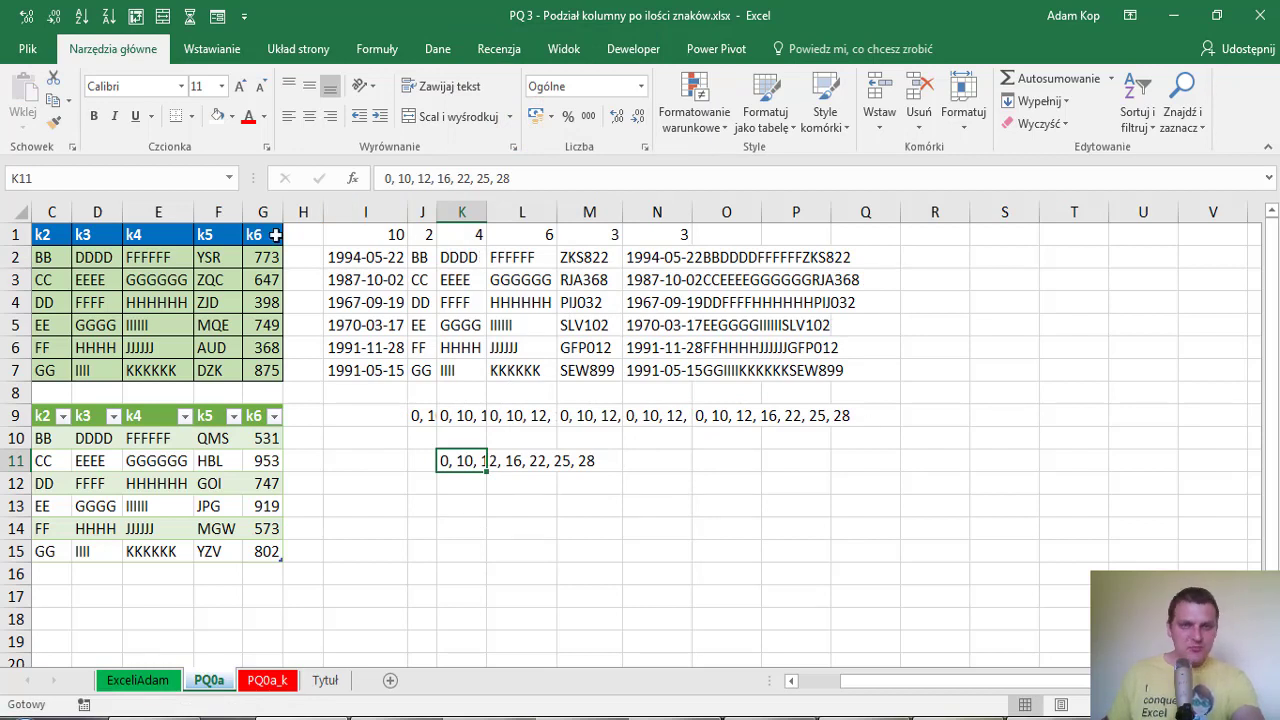
Enter =POŁĄCZ.TEKSTY(", ";;I1:N1) in R1, displaying 10, 2, 4, 6, 3, 3
left_click(966, 239)
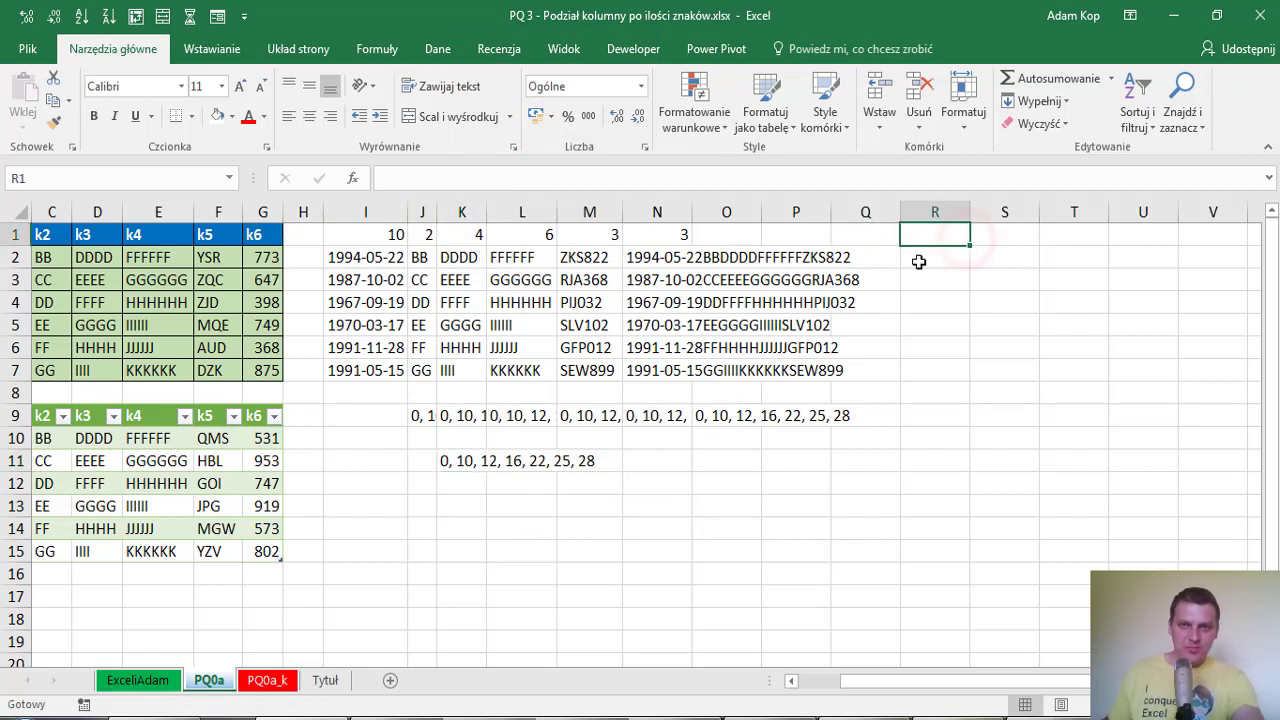
type("=")
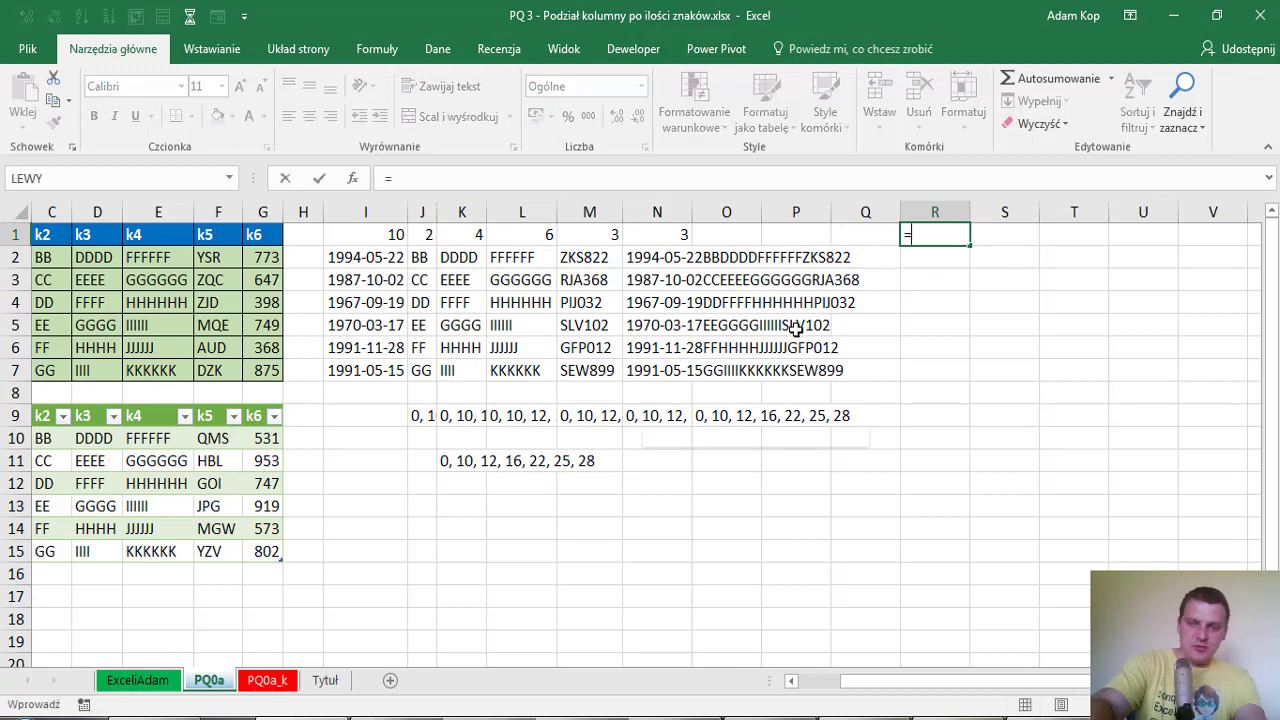
type("poł")
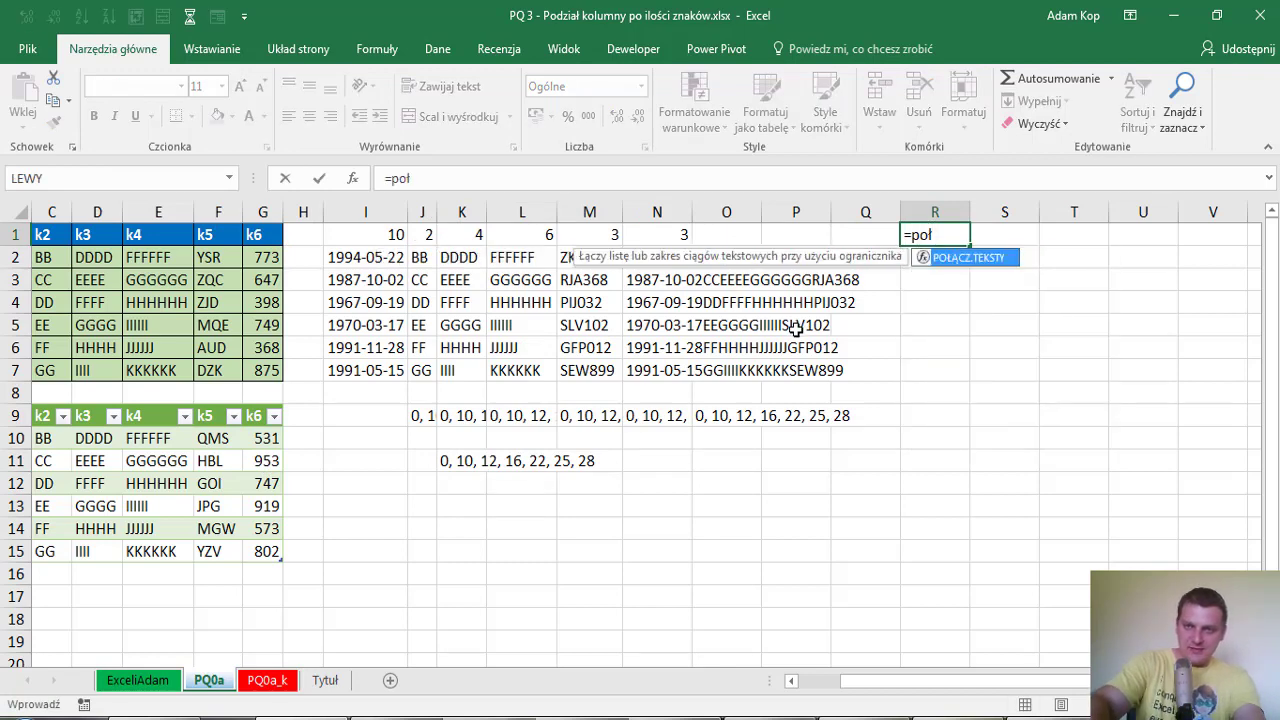
key("Tab")
key("Left")
key("Left")
key("Left")
key("Left")
key("shift+Left")
key("shift+Left")
key("shift+Left")
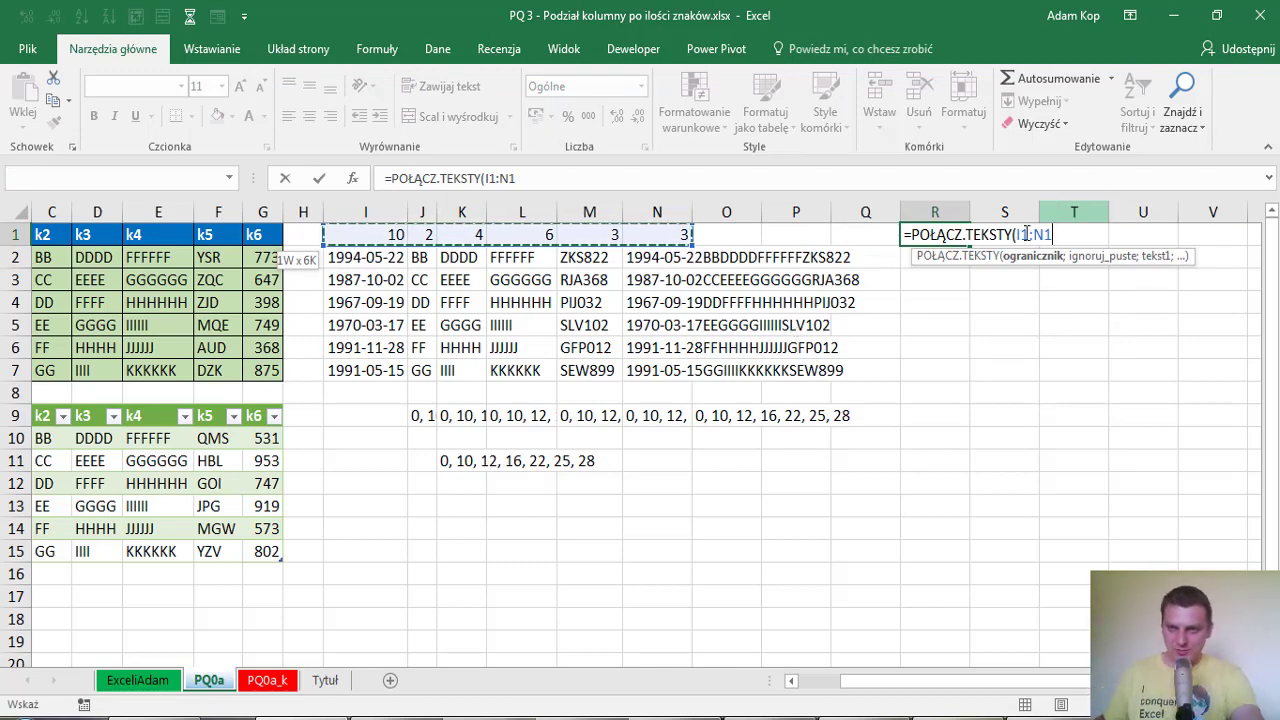
left_click(1014, 234)
type("\",")
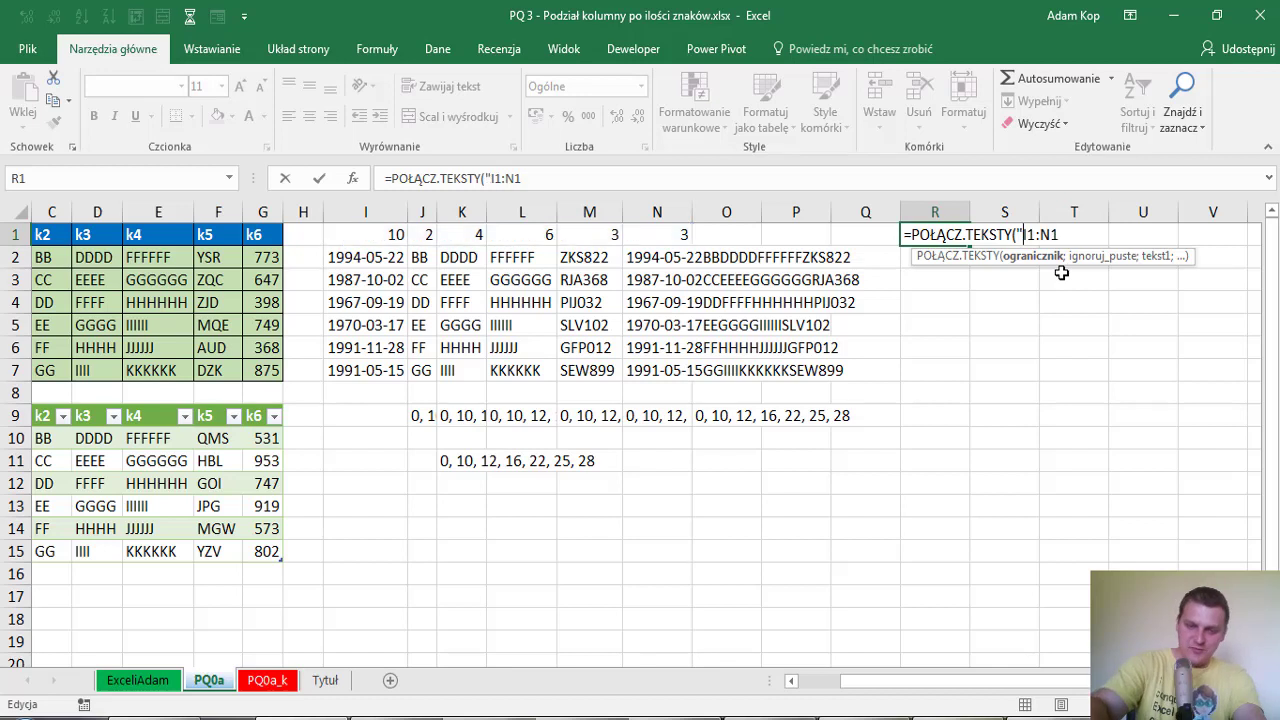
type(" \"")
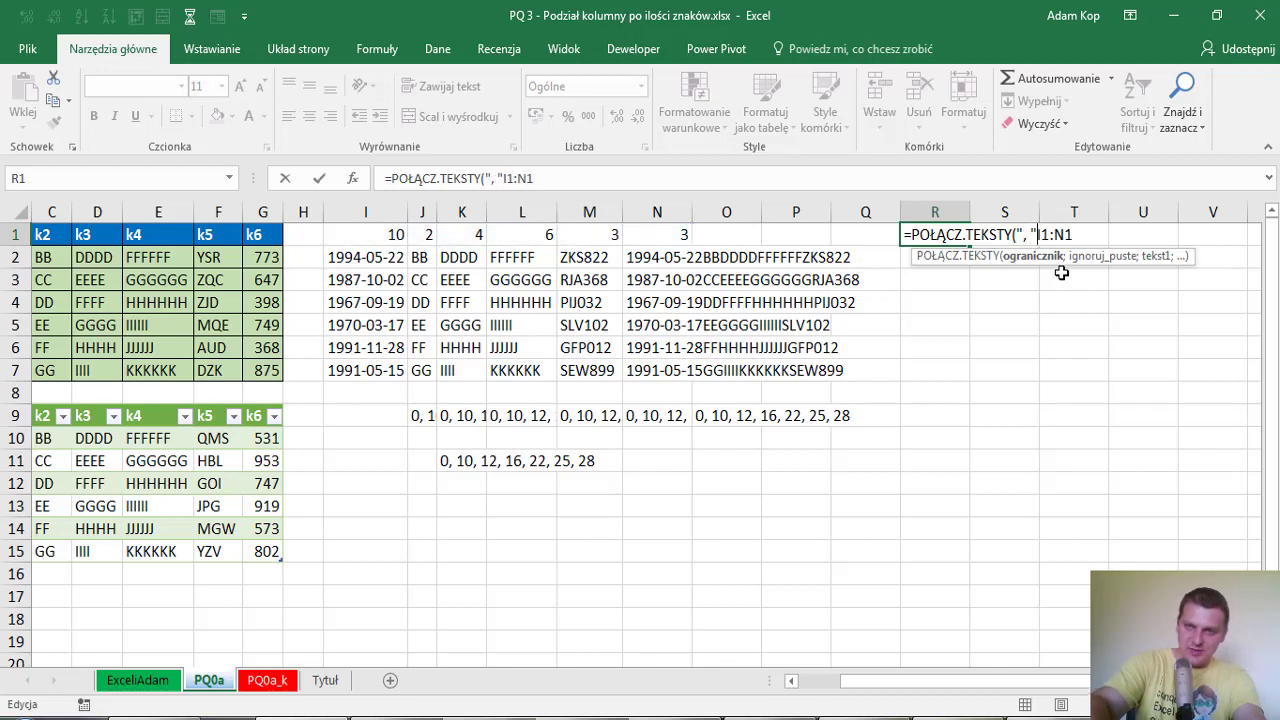
type(";")
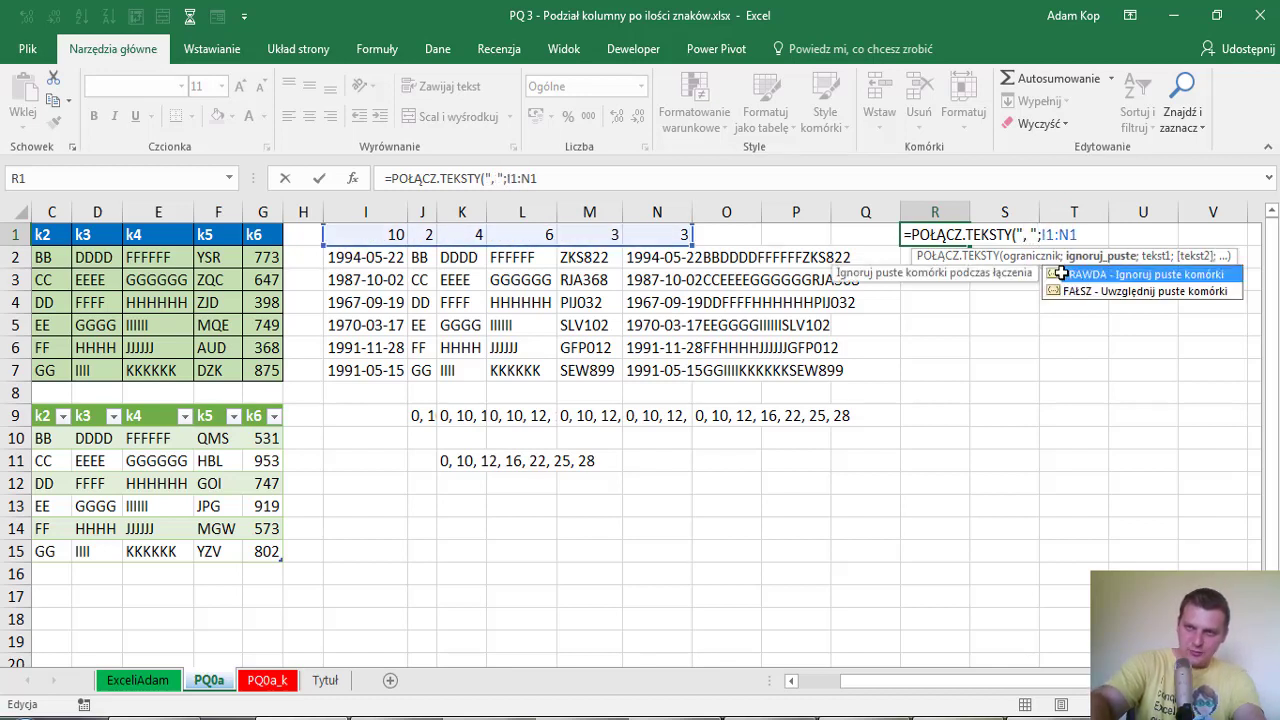
type(";")
key("Right")
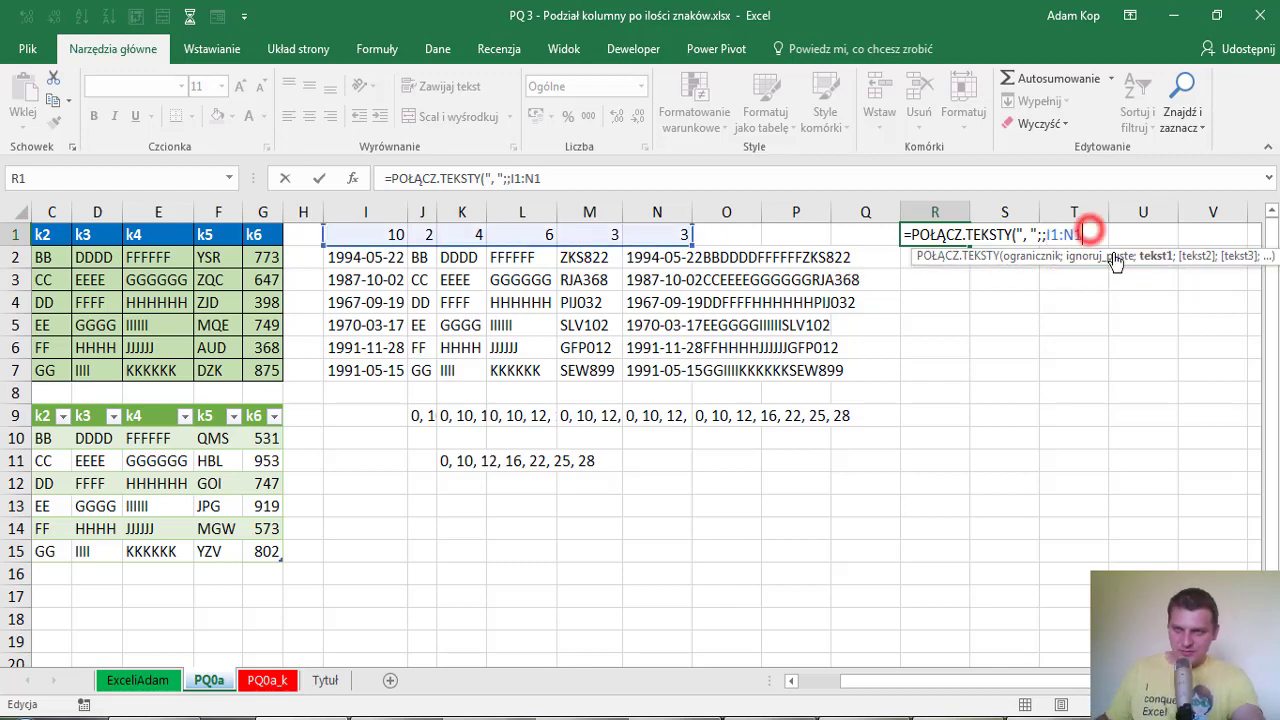
key("Return")
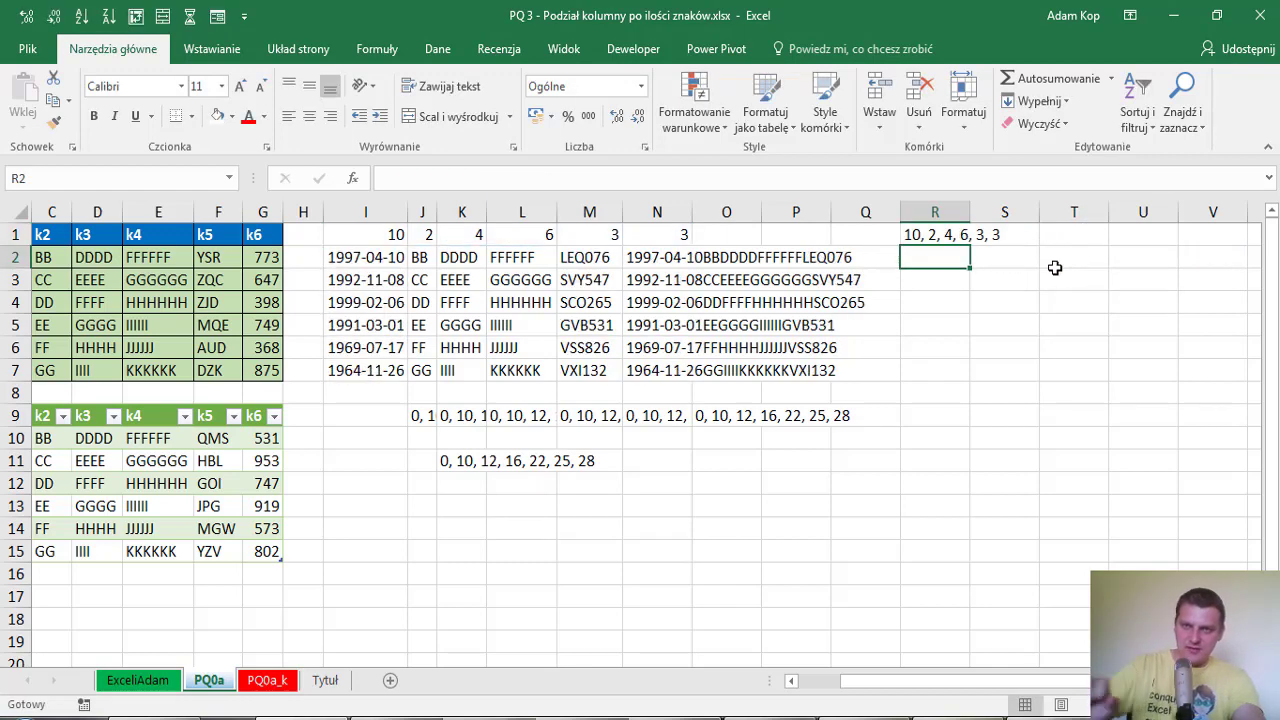
left_click(911, 230)
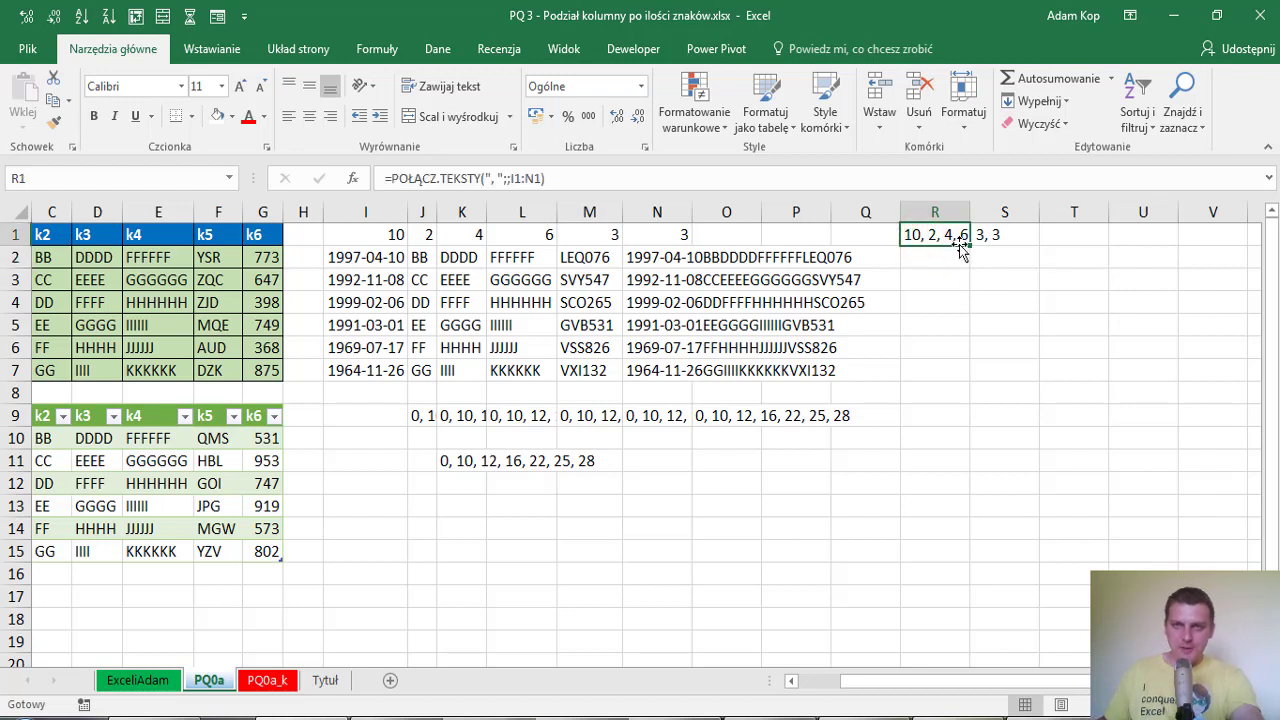